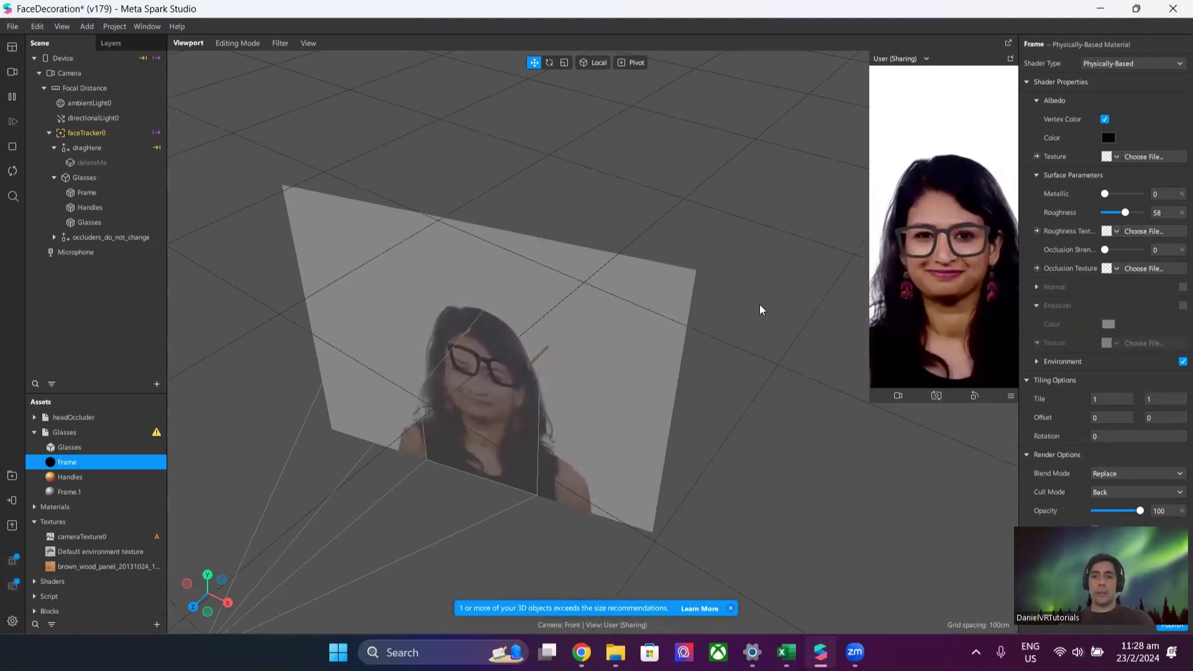
Close the open FaceDecoration project to return to the start window.
click(1174, 7)
click(638, 359)
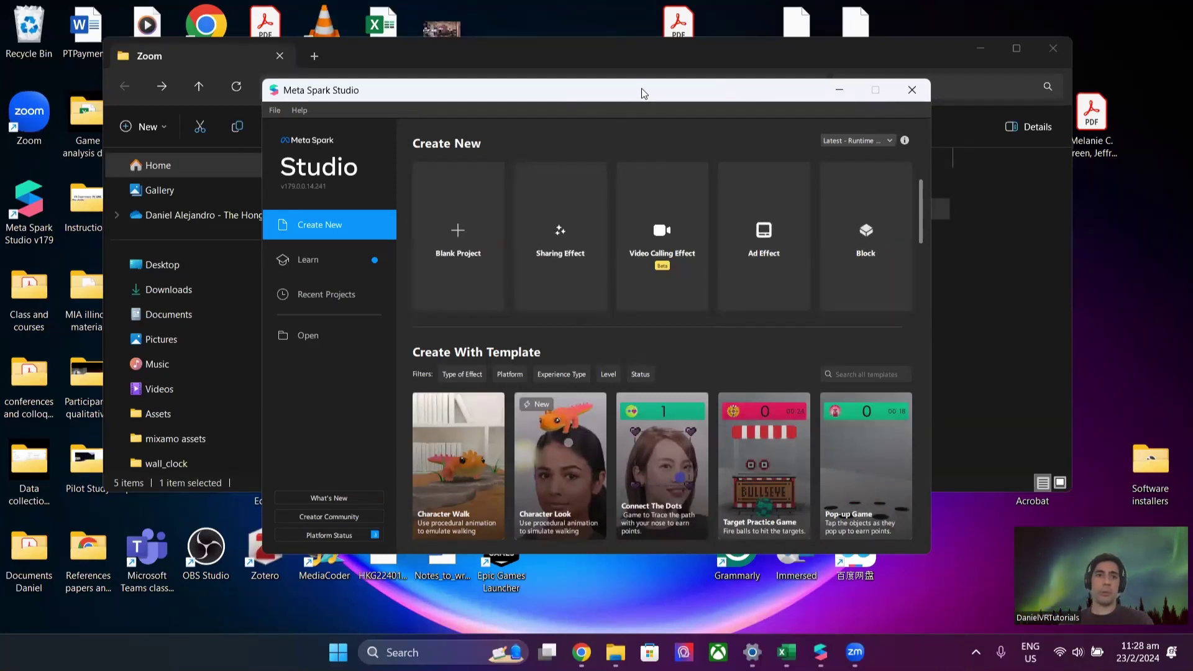
drag(643, 93, 650, 97)
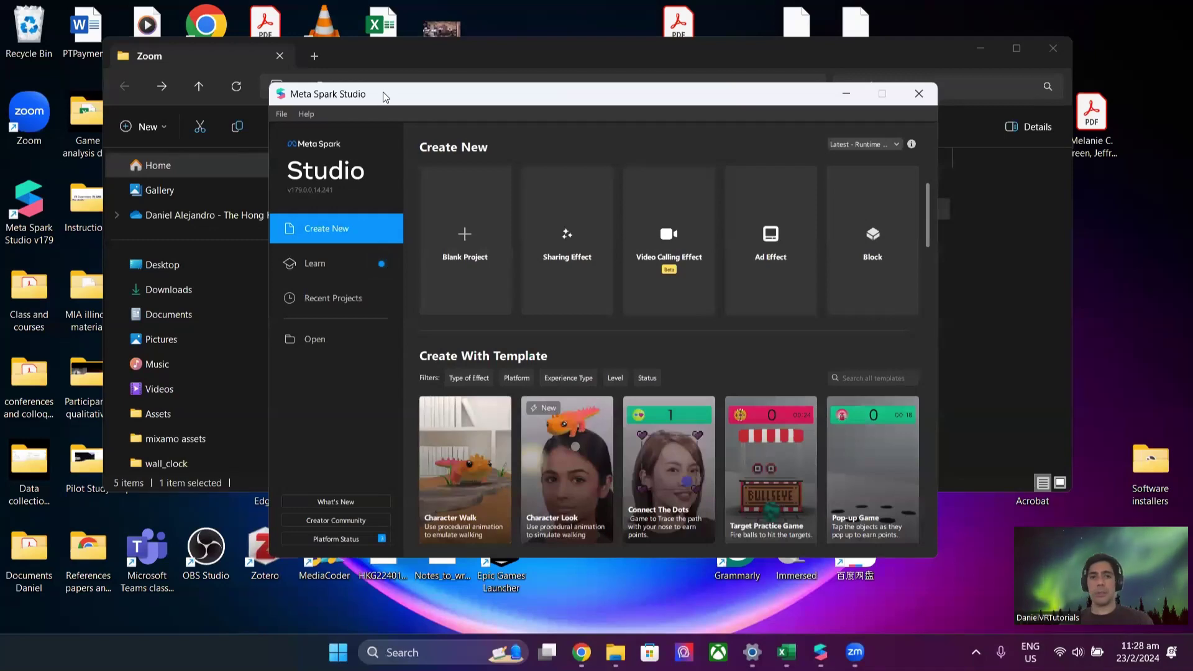
Browse the project templates and create a new project from the Face Decoration template.
scroll(666, 173, down, 10)
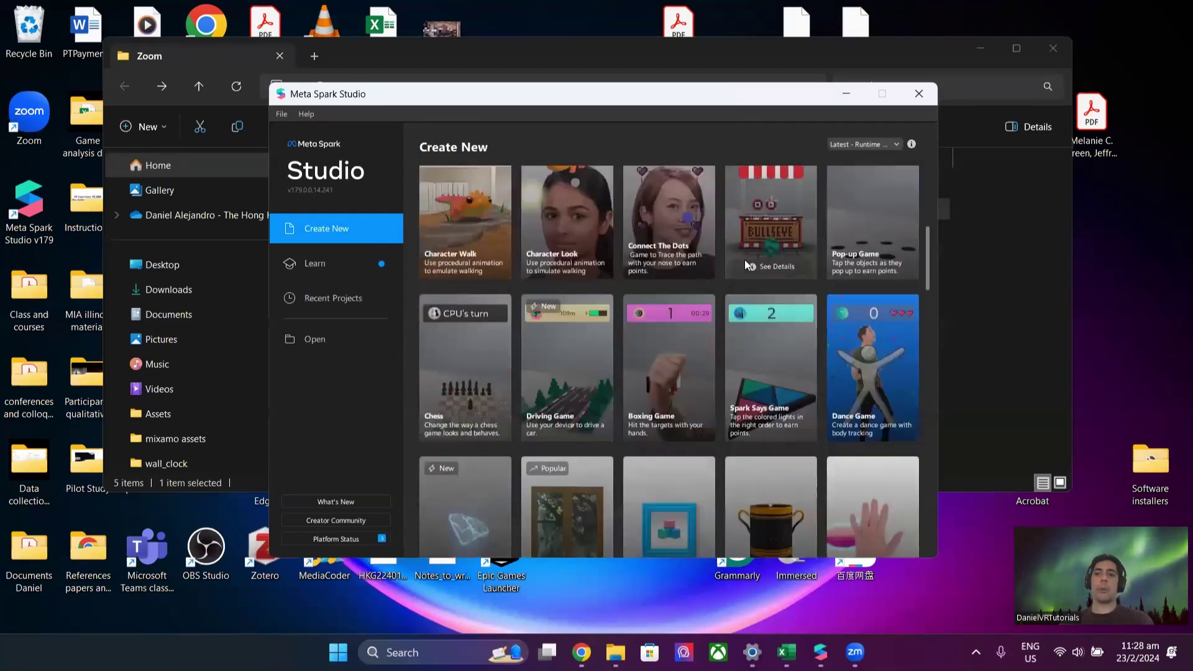
scroll(938, 378, down, 5)
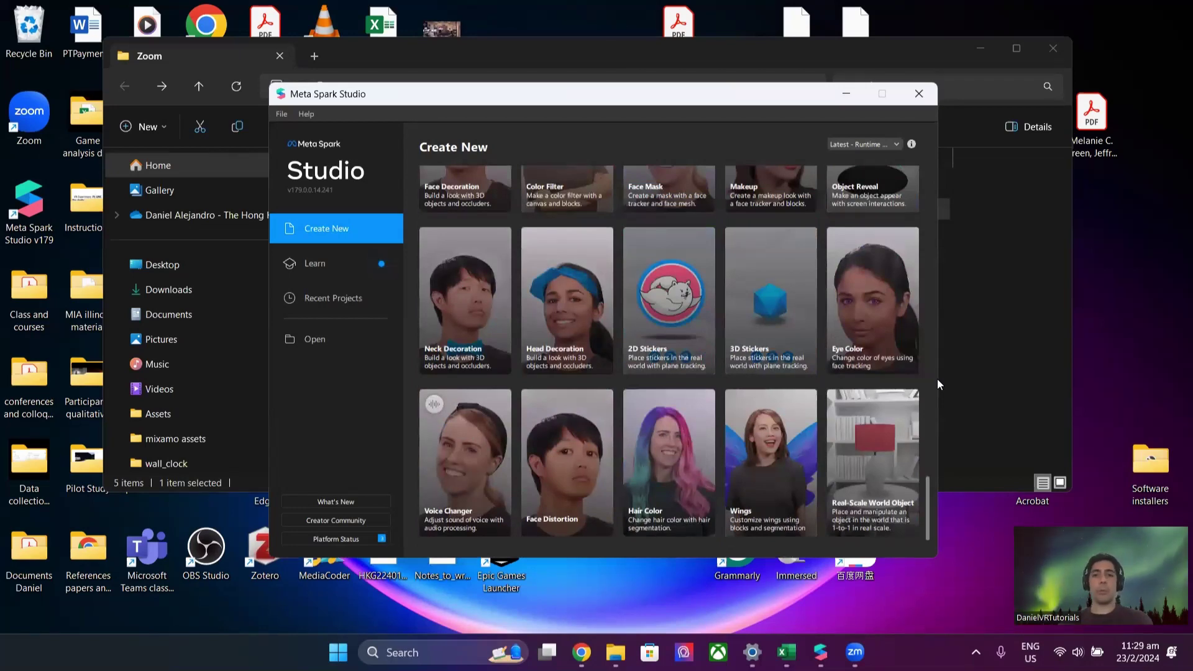
mouse_move(890, 459)
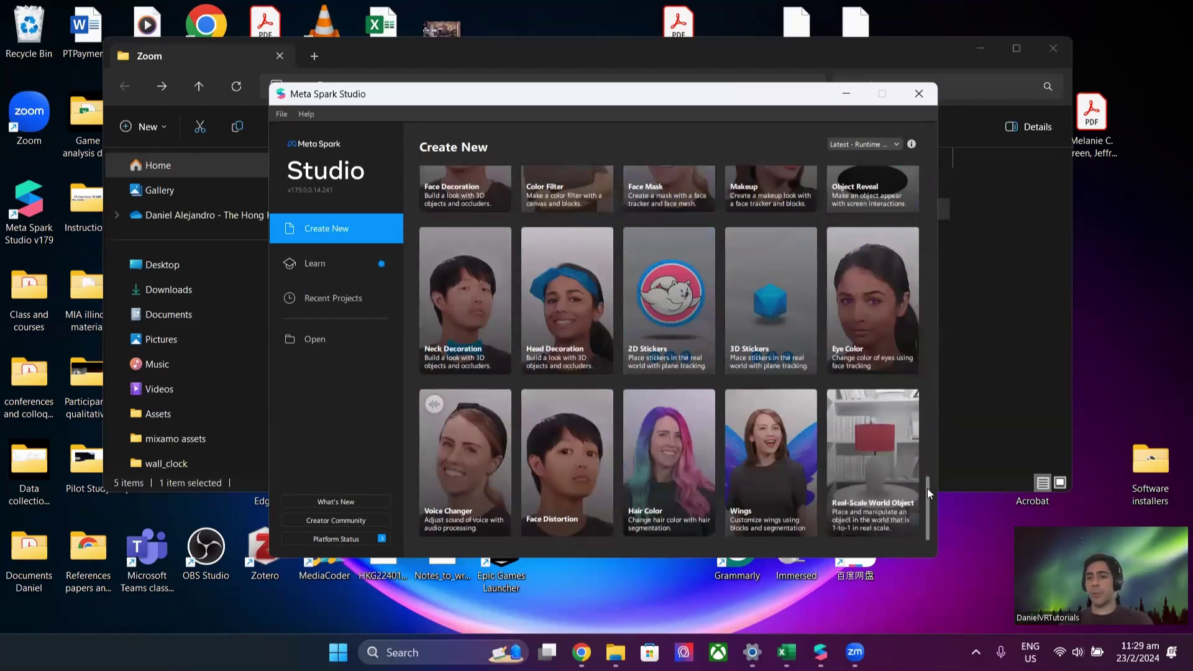
drag(927, 488, 927, 445)
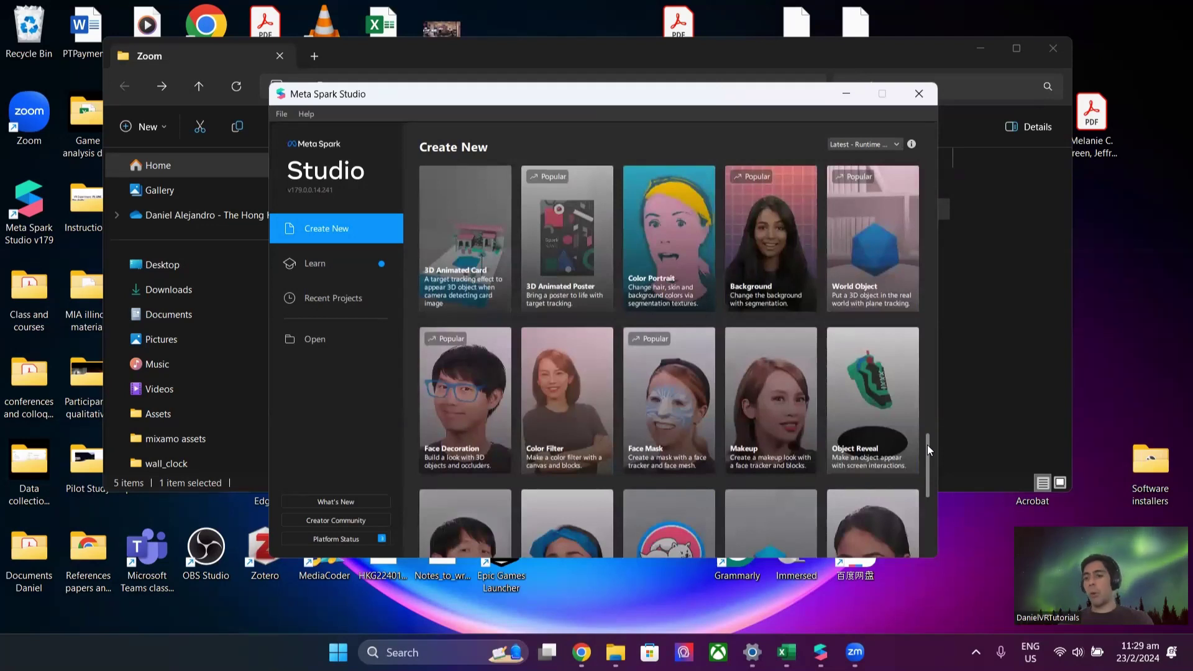
drag(927, 445, 926, 440)
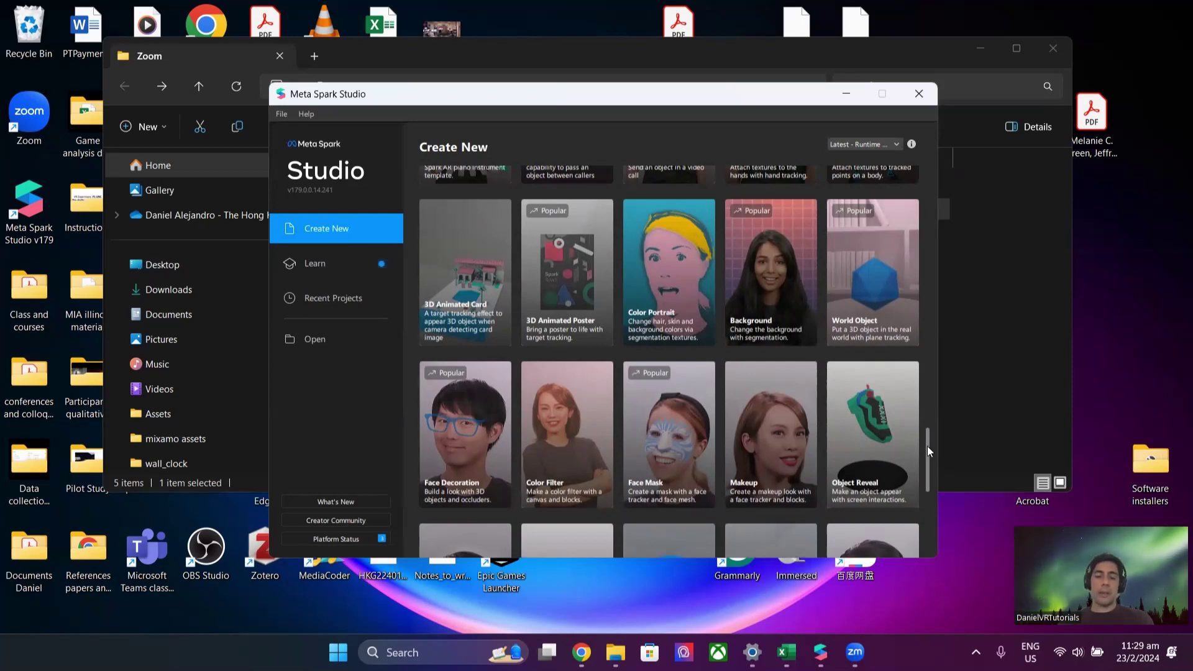
drag(926, 447, 927, 451)
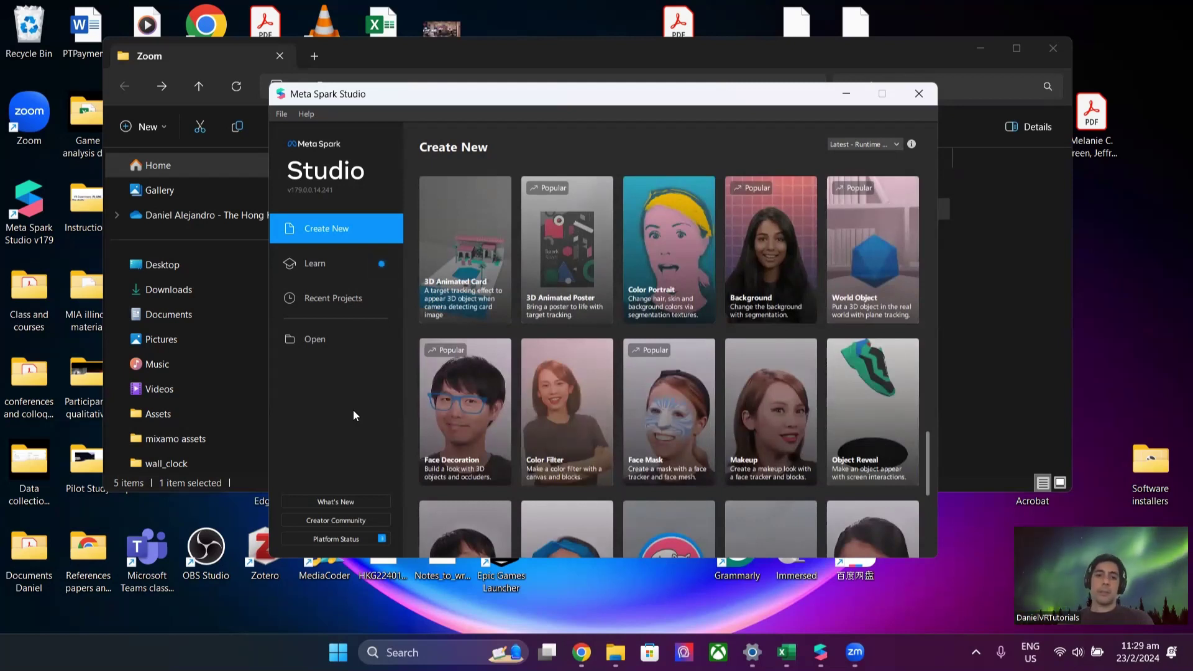
mouse_move(482, 429)
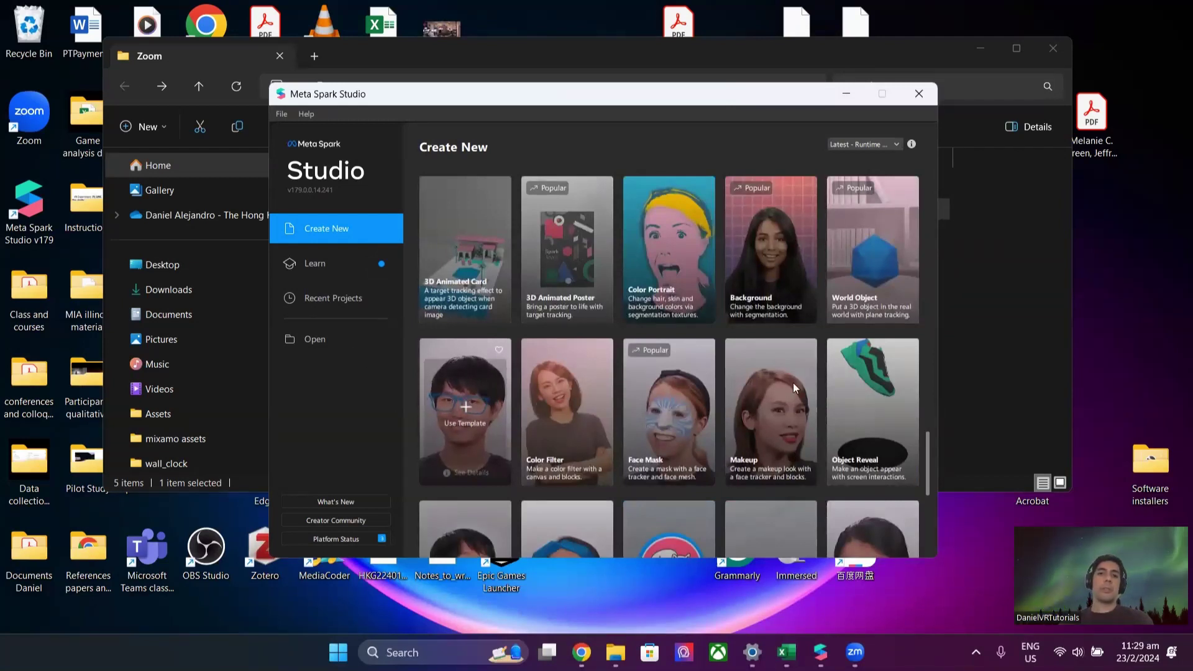
click(462, 407)
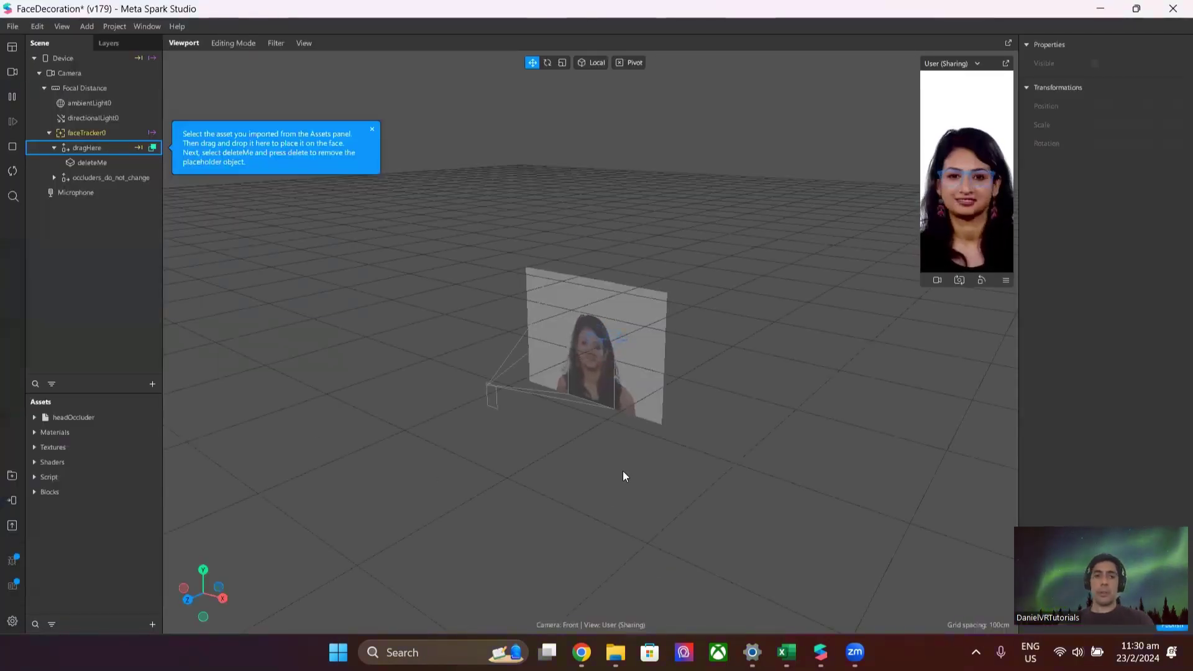
Examine the faceTracker0, dragHere and deleteMe objects in the scene hierarchy and their properties.
click(99, 133)
click(93, 148)
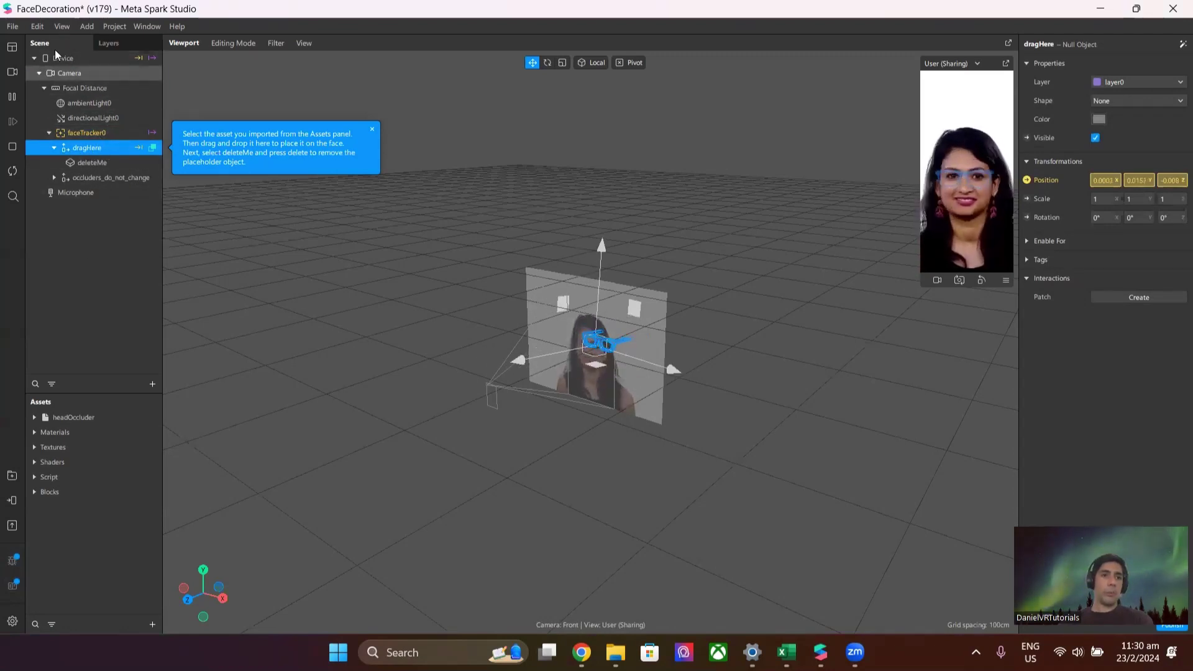
click(93, 136)
click(92, 151)
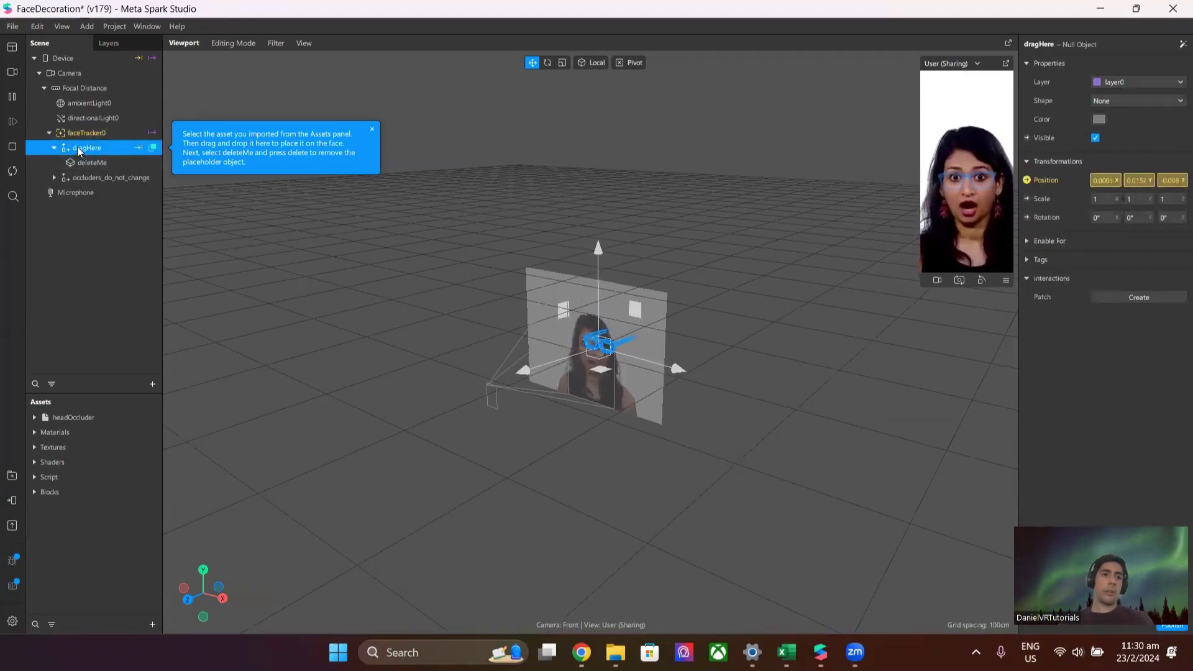
click(94, 162)
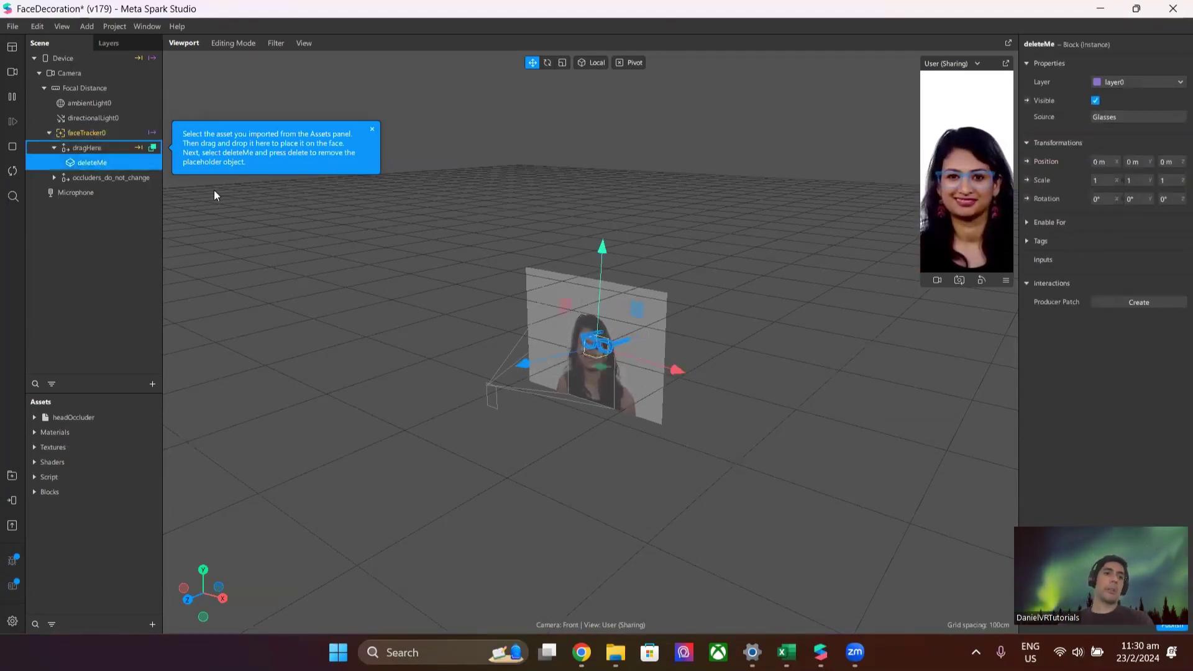
click(102, 149)
click(101, 161)
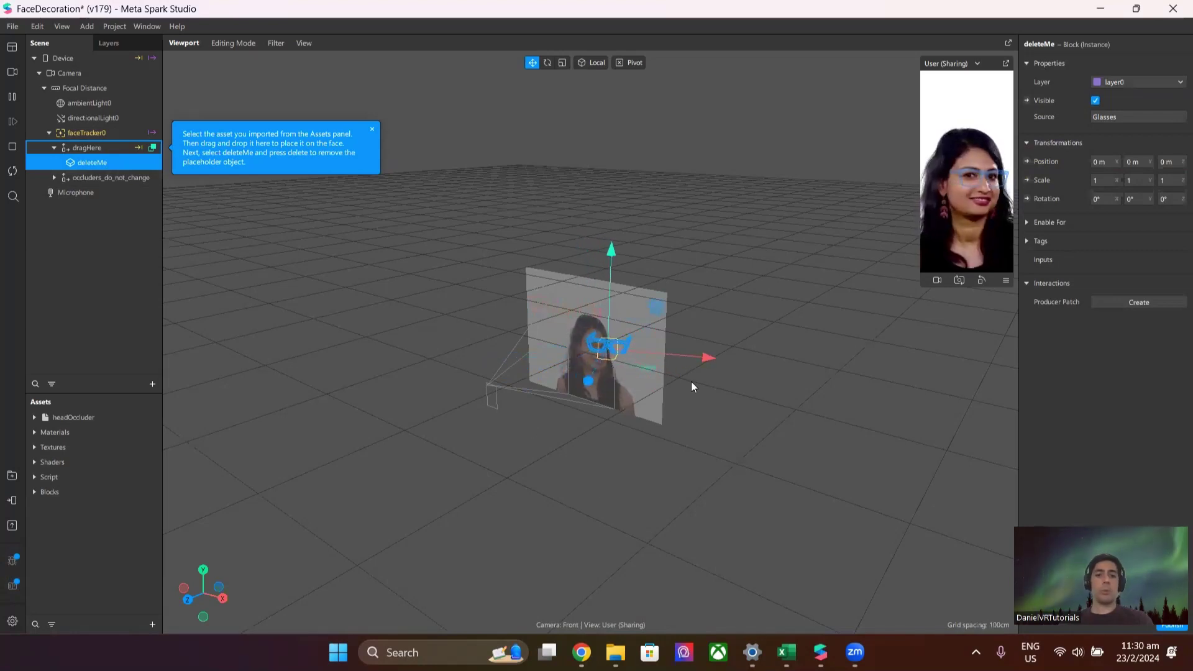
Switch to Sketchfab in Chrome and close the open Glasses model to return to the search results.
key(alt+Tab)
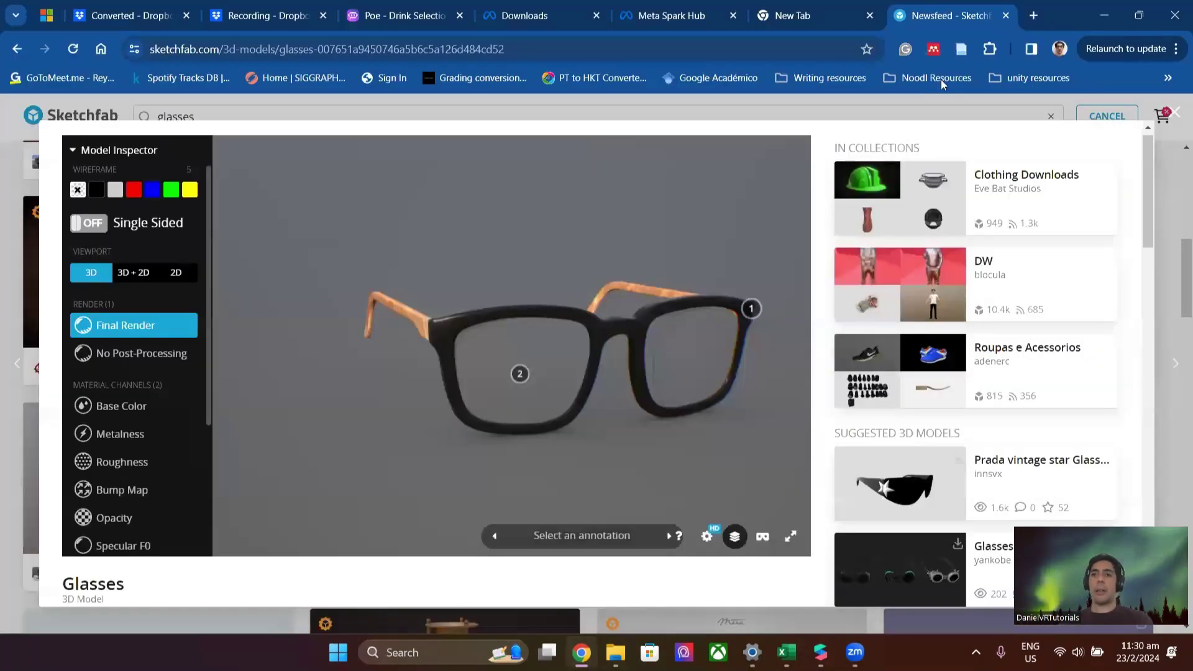
click(1176, 112)
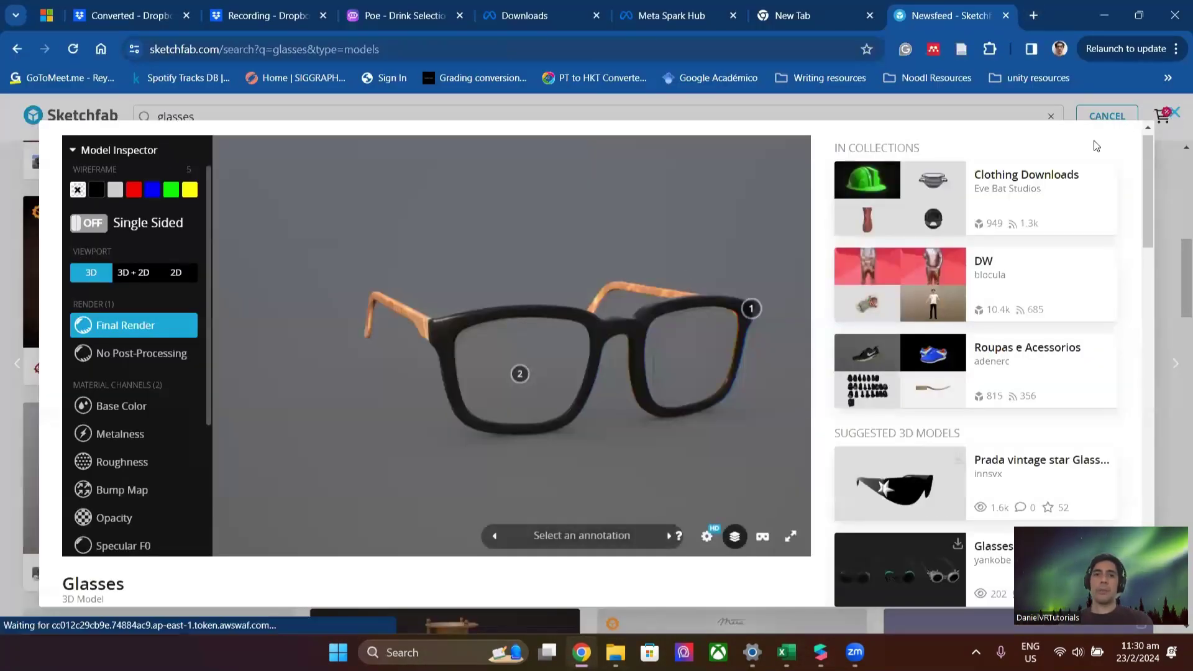
scroll(296, 163, up, 5)
Replace the search term and search the Sketchfab models for "glasses".
drag(226, 120, 61, 132)
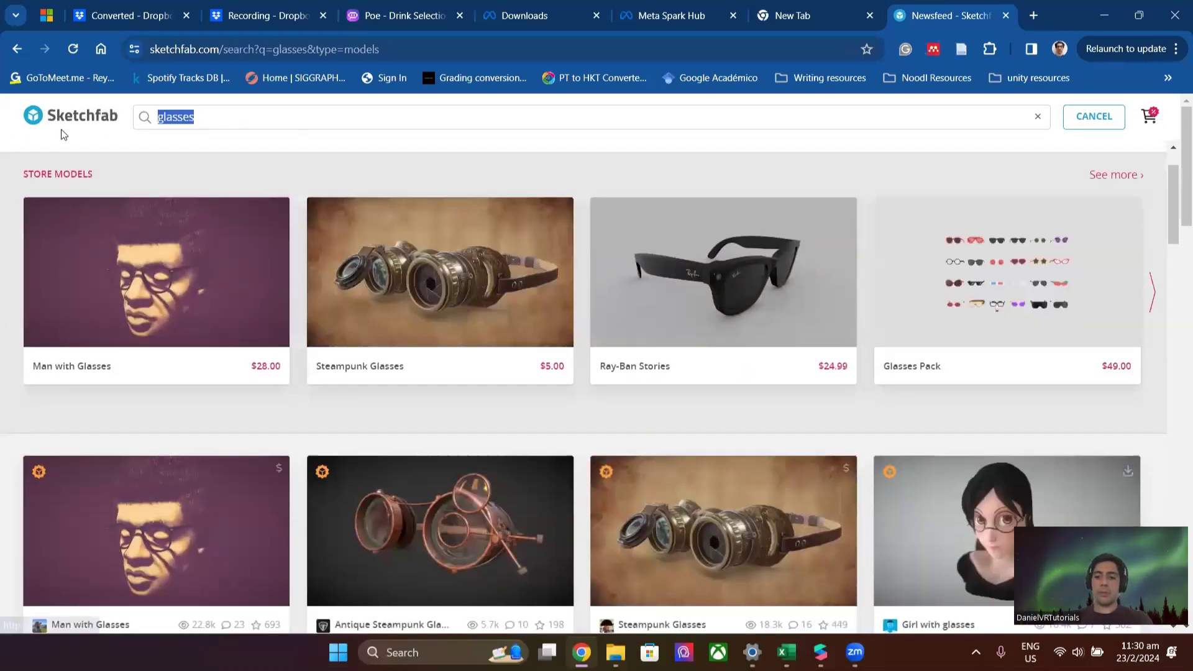
key(BackSpace)
text(g)
key(BackSpace)
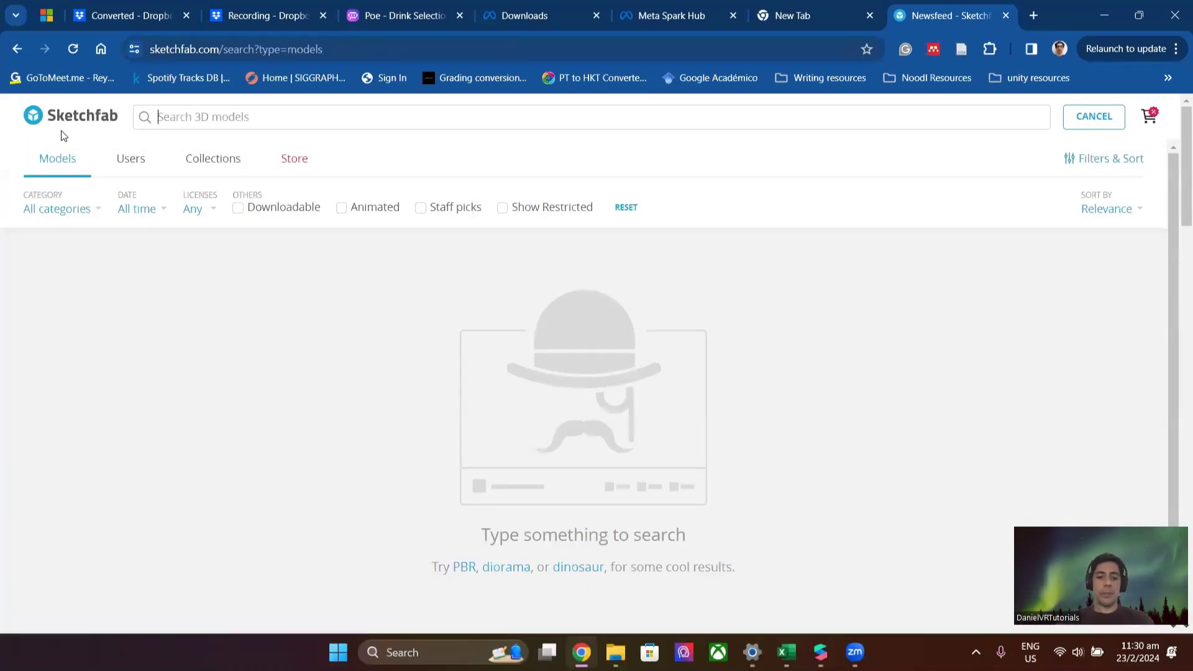
text(go)
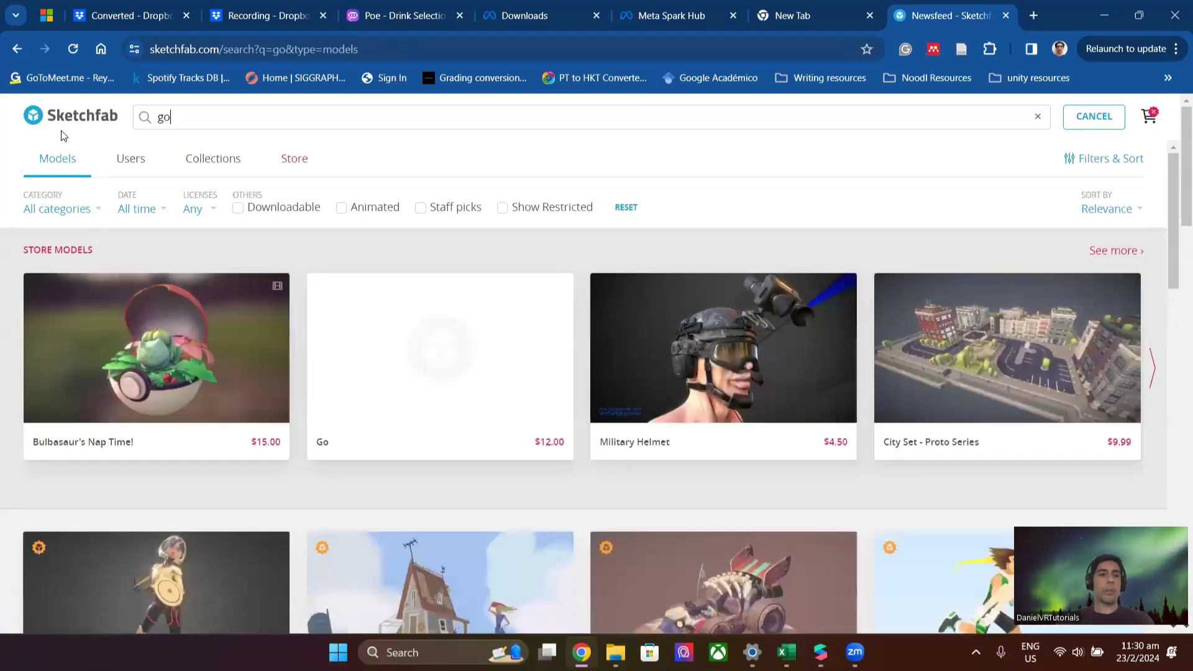
text(ogl)
key(BackSpace)
key(BackSpace)
key(BackSpace)
key(BackSpace)
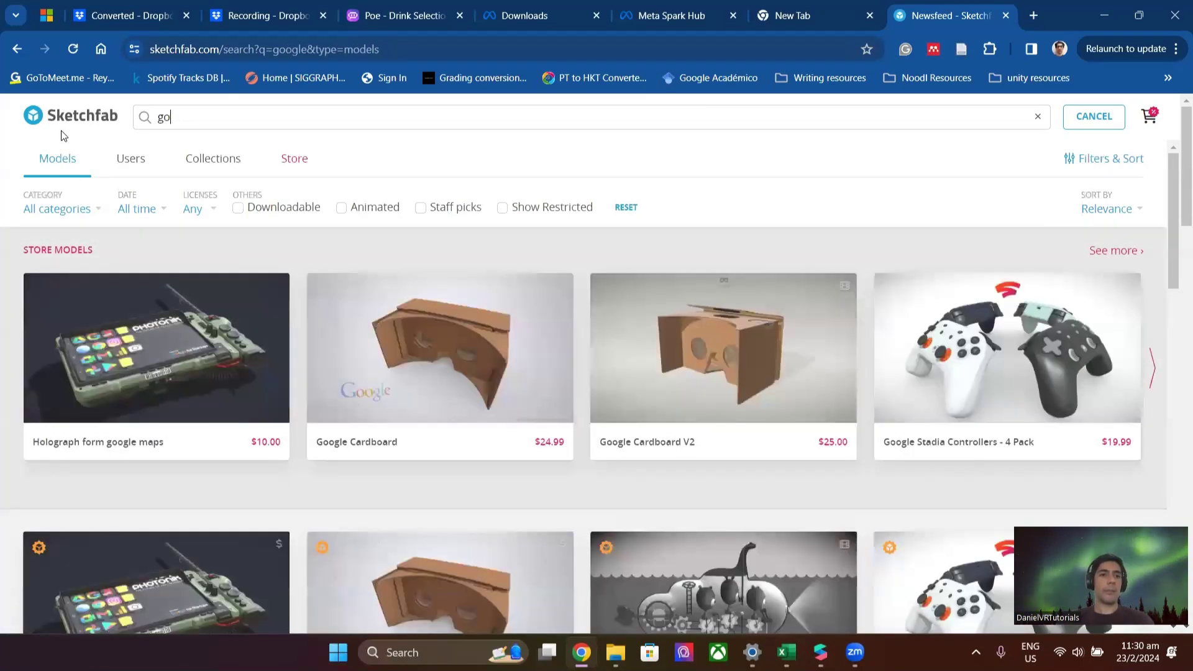
text(lasses)
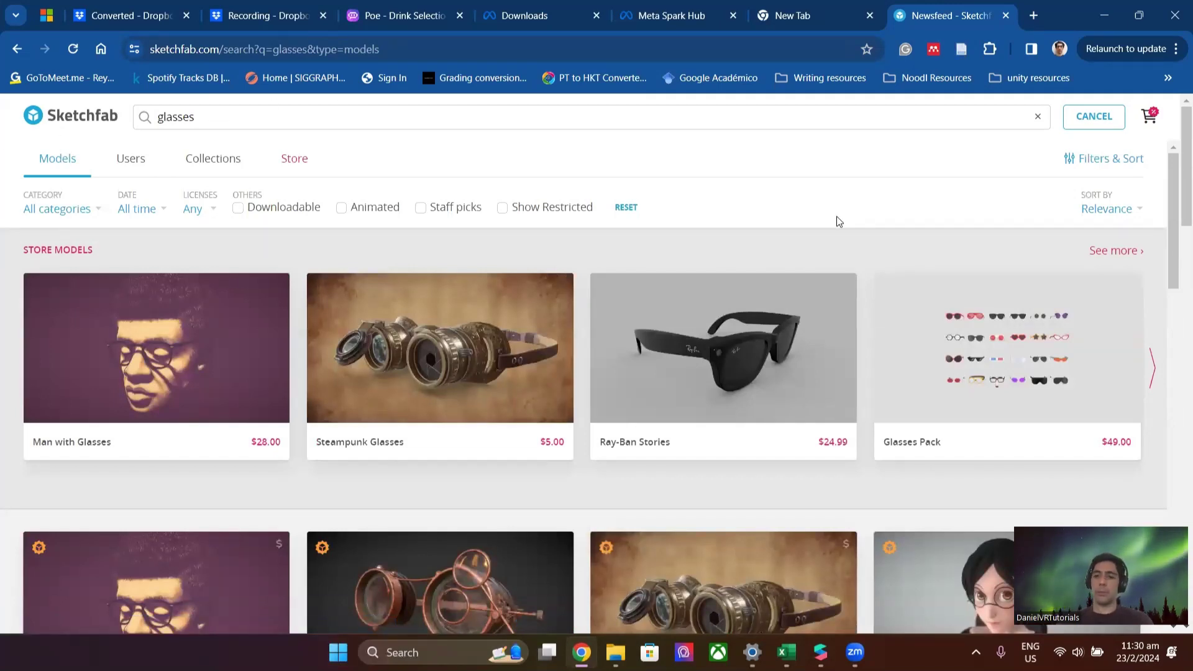
Browse the search results and open the downloadable Glasses model with a black frame and wooden temples.
scroll(692, 362, down, 10)
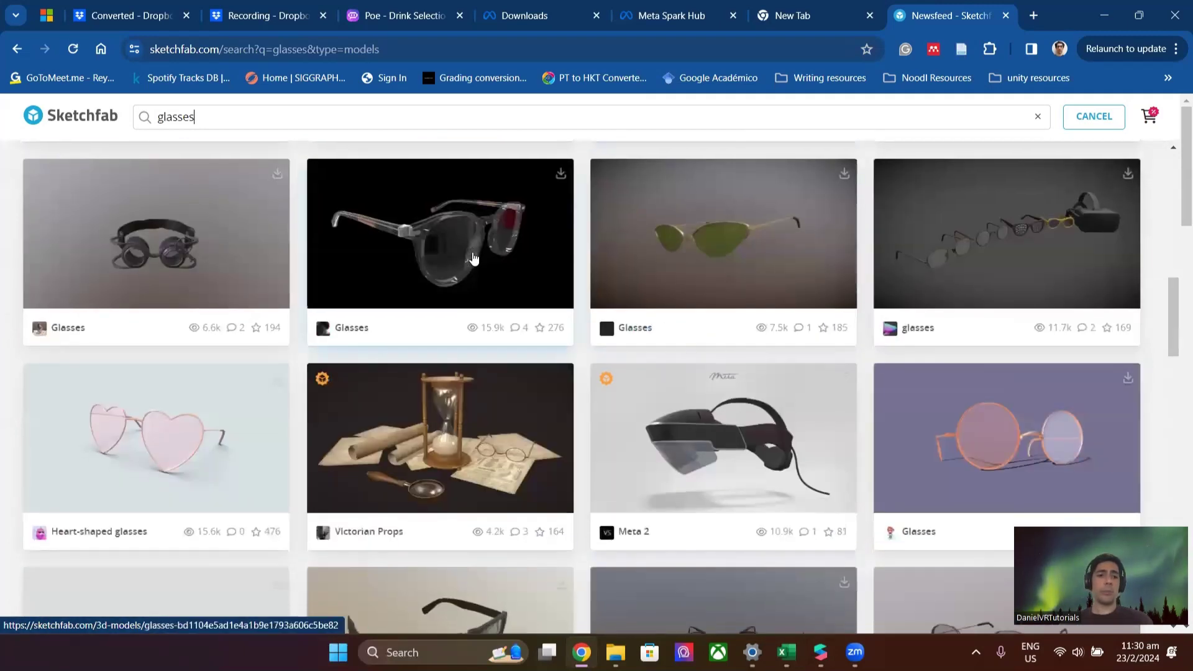
scroll(373, 261, down, 3)
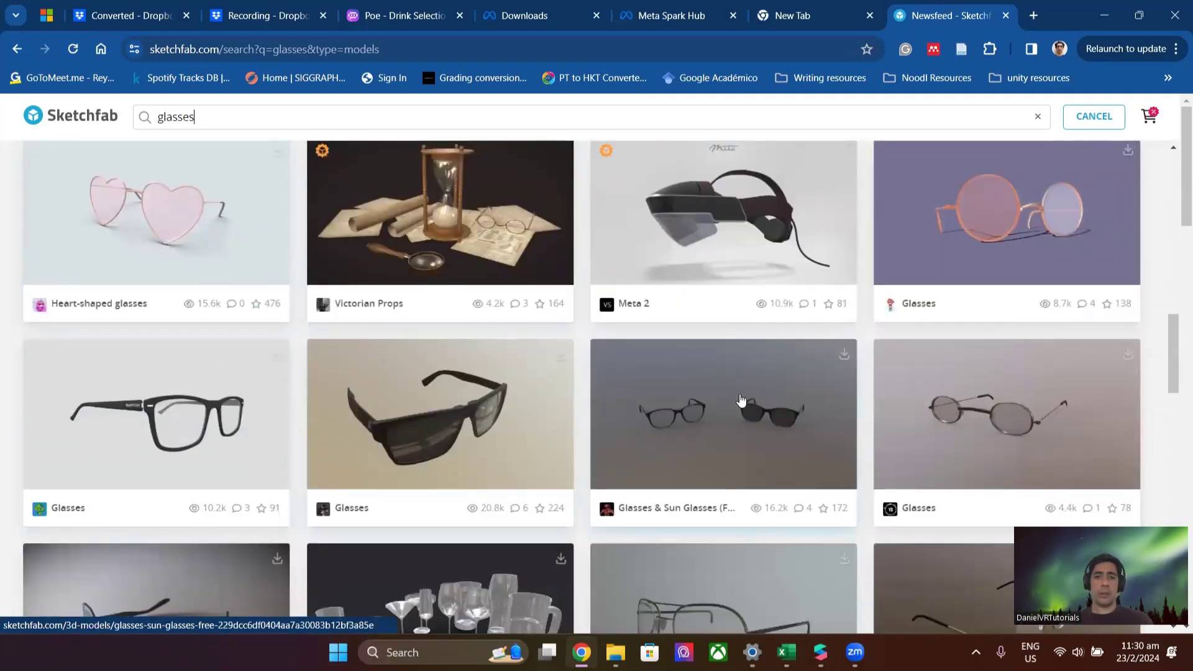
scroll(742, 404, down, 1)
scroll(743, 398, up, 4)
scroll(742, 394, up, 6)
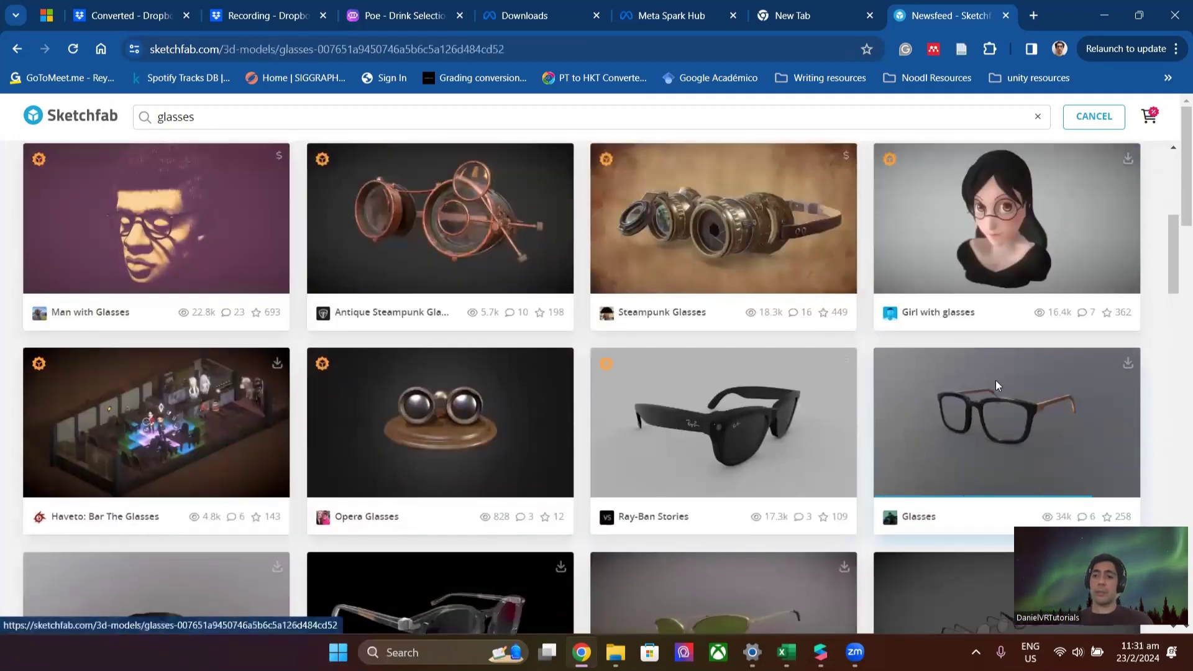
click(996, 381)
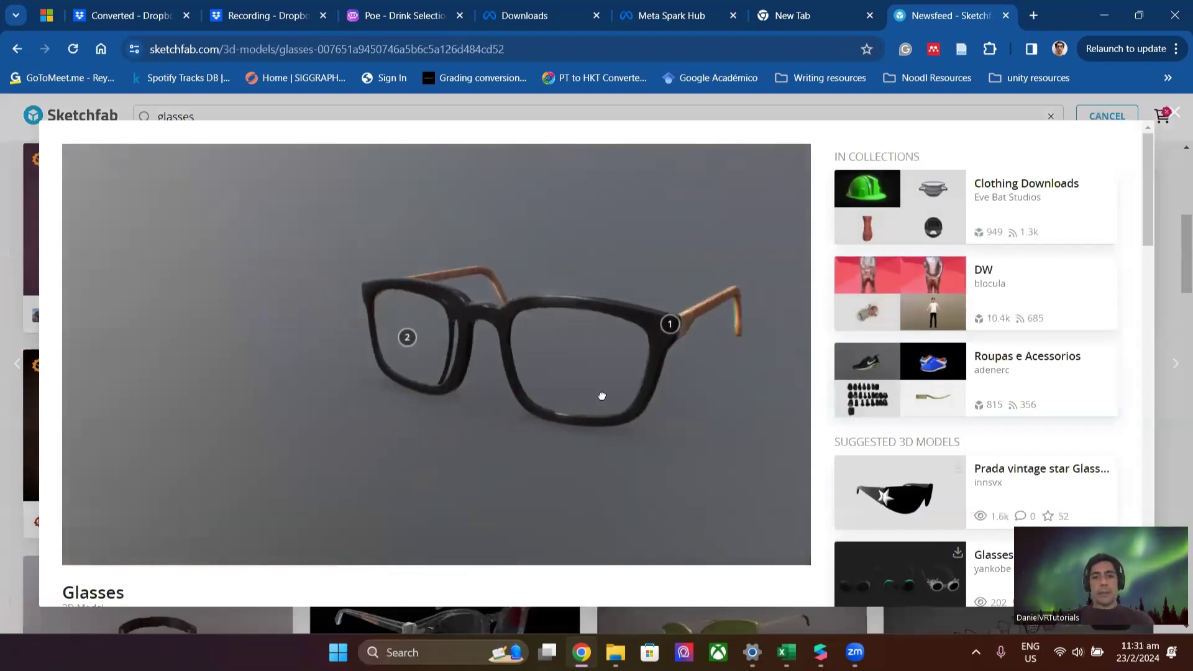
Open the Model Inspector for the glasses and display their geometry as Wireframe.
mouse_move(460, 392)
mouse_down()
mouse_move(563, 441)
mouse_move(463, 384)
mouse_move(479, 390)
mouse_up()
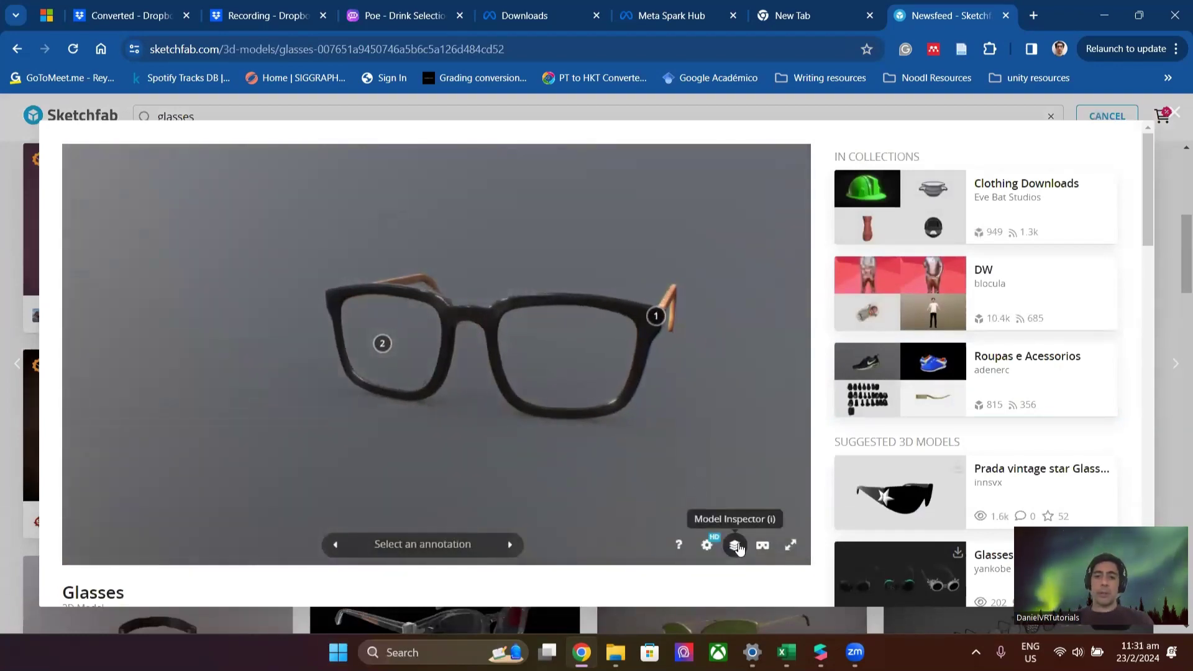
drag(486, 367, 514, 393)
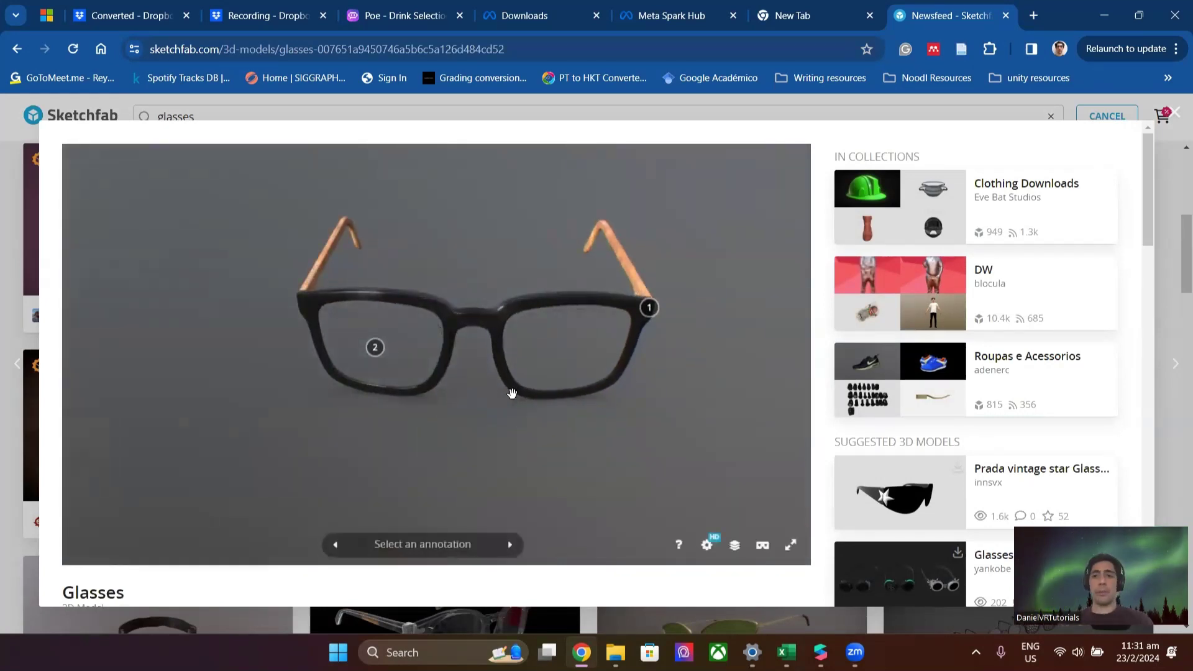
click(735, 545)
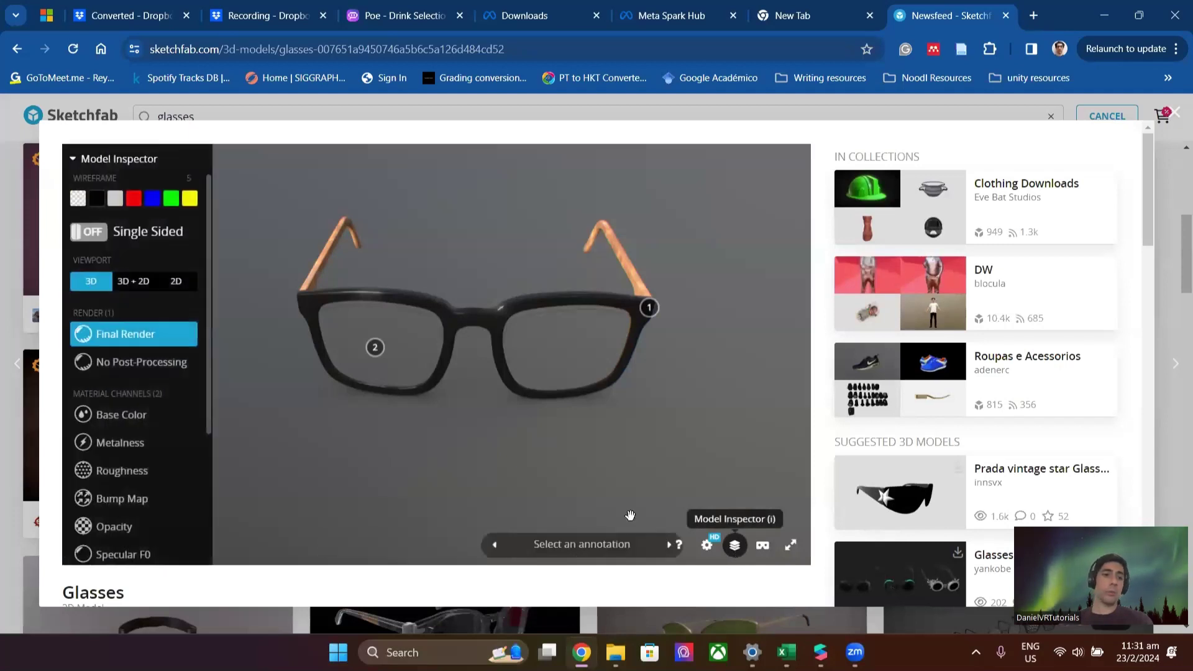
scroll(133, 370, down, 3)
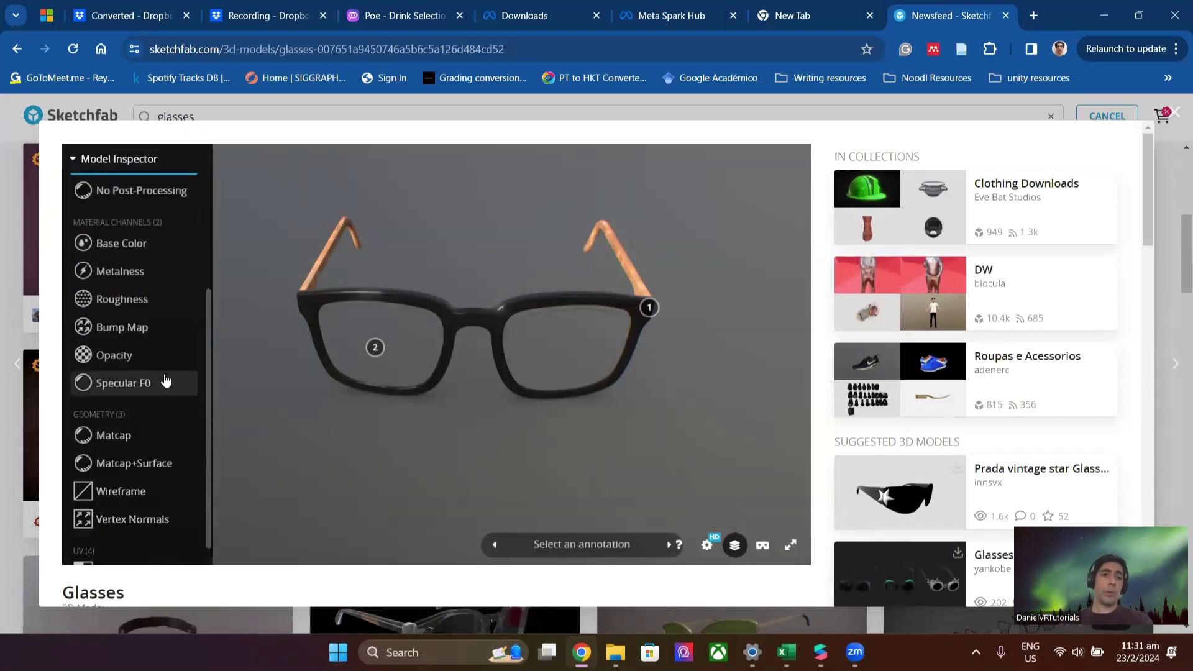
scroll(128, 367, down, 1)
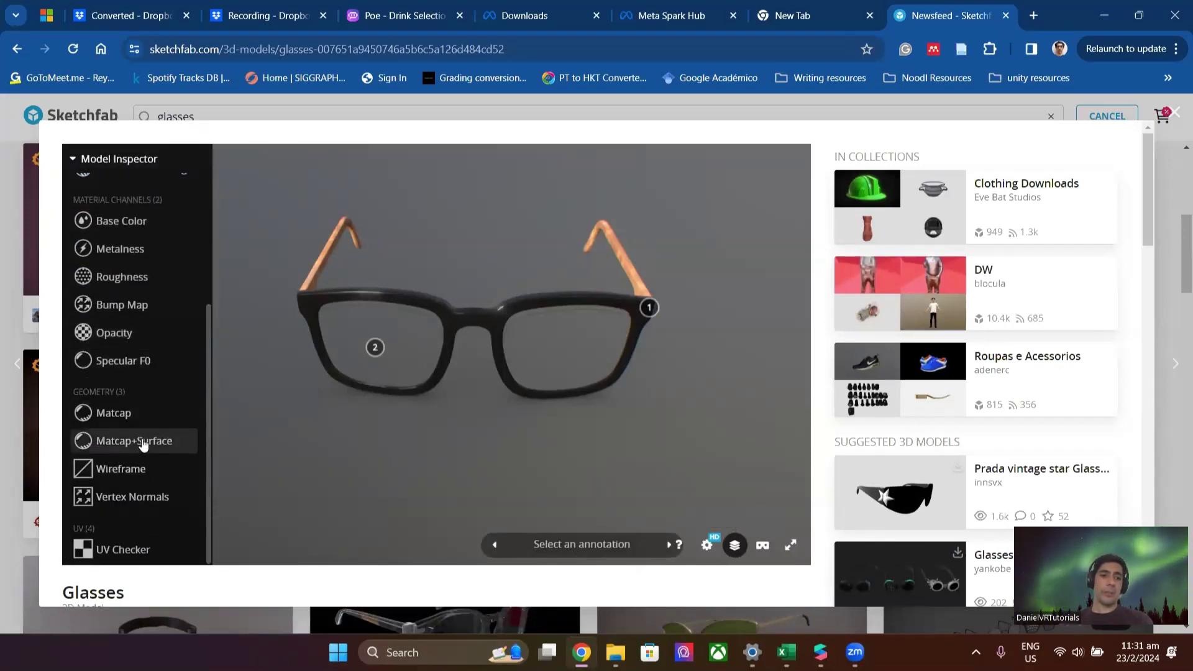
click(144, 471)
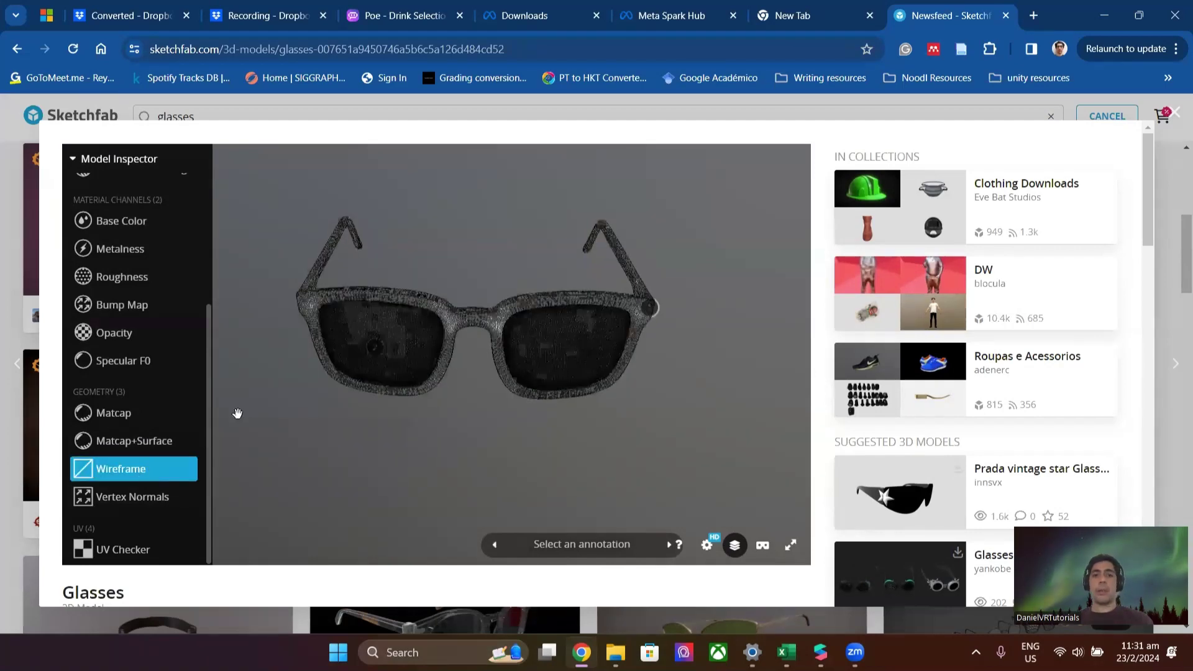
Examine the wireframe mesh density of the lenses and frame from several angles and distances.
mouse_move(527, 374)
mouse_down()
mouse_move(487, 348)
mouse_move(647, 403)
mouse_move(525, 392)
mouse_move(588, 376)
mouse_move(567, 415)
mouse_up()
scroll(566, 414, up, 3)
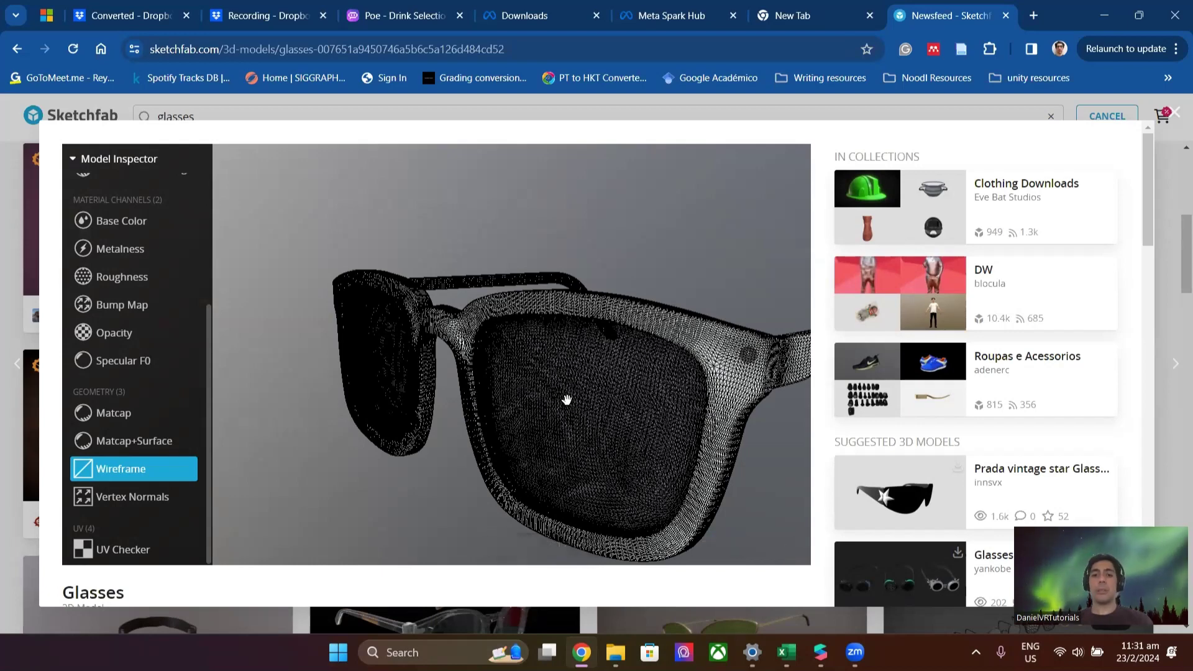
drag(389, 355, 337, 301)
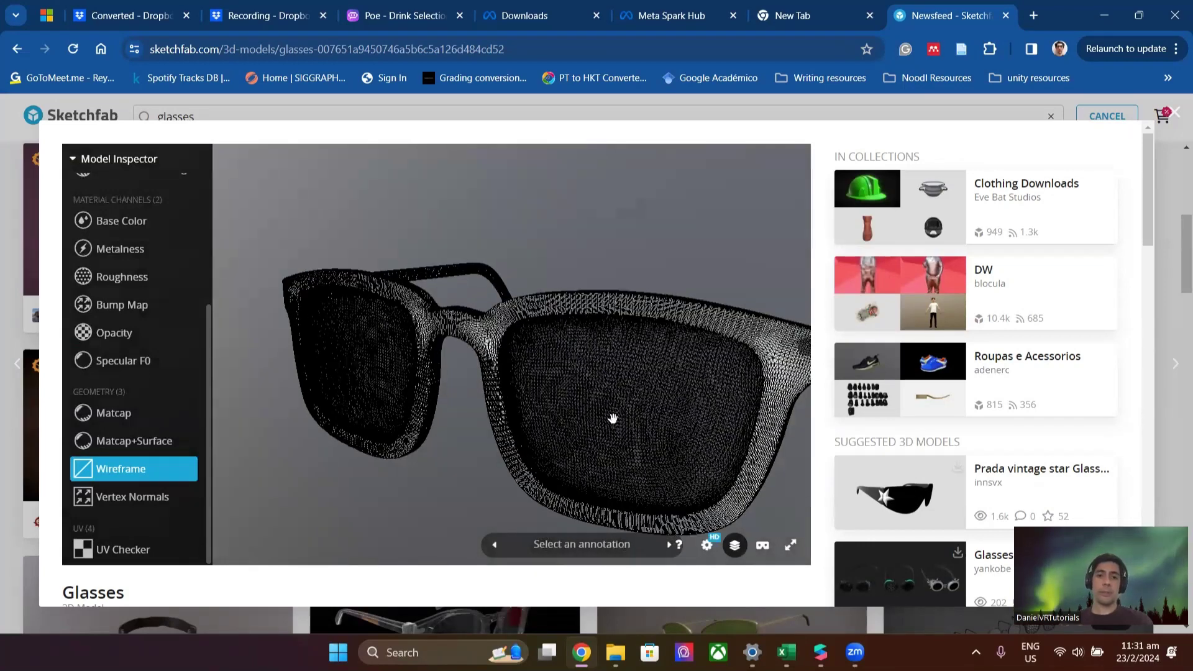
drag(613, 419, 588, 444)
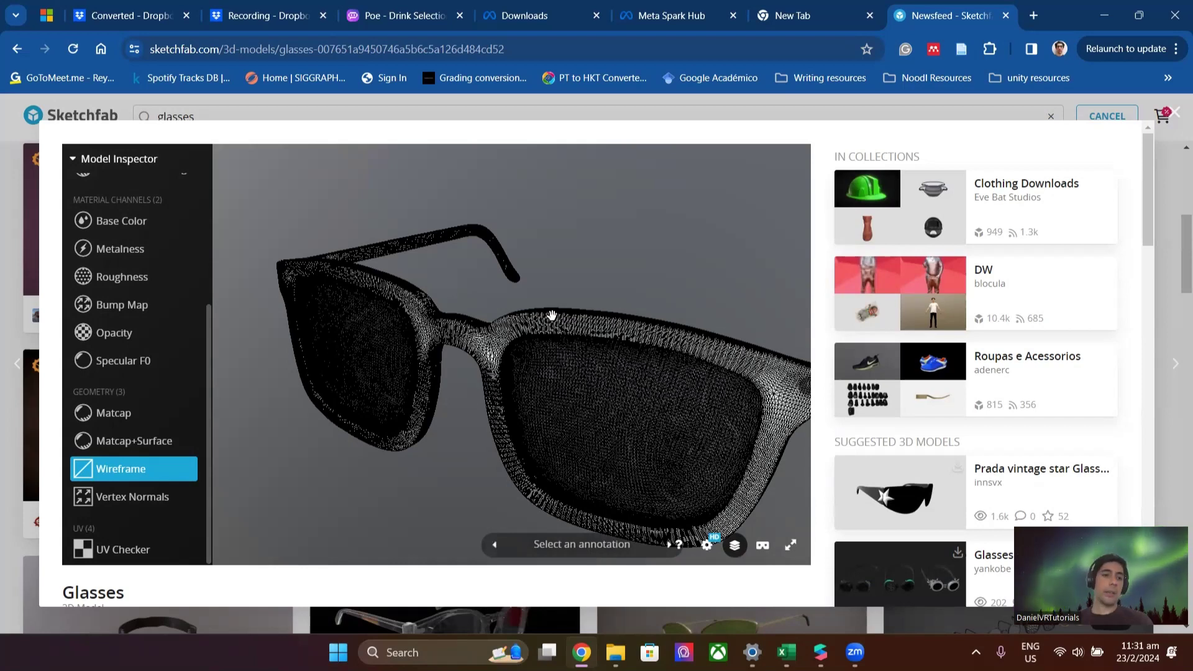
scroll(536, 311, down, 4)
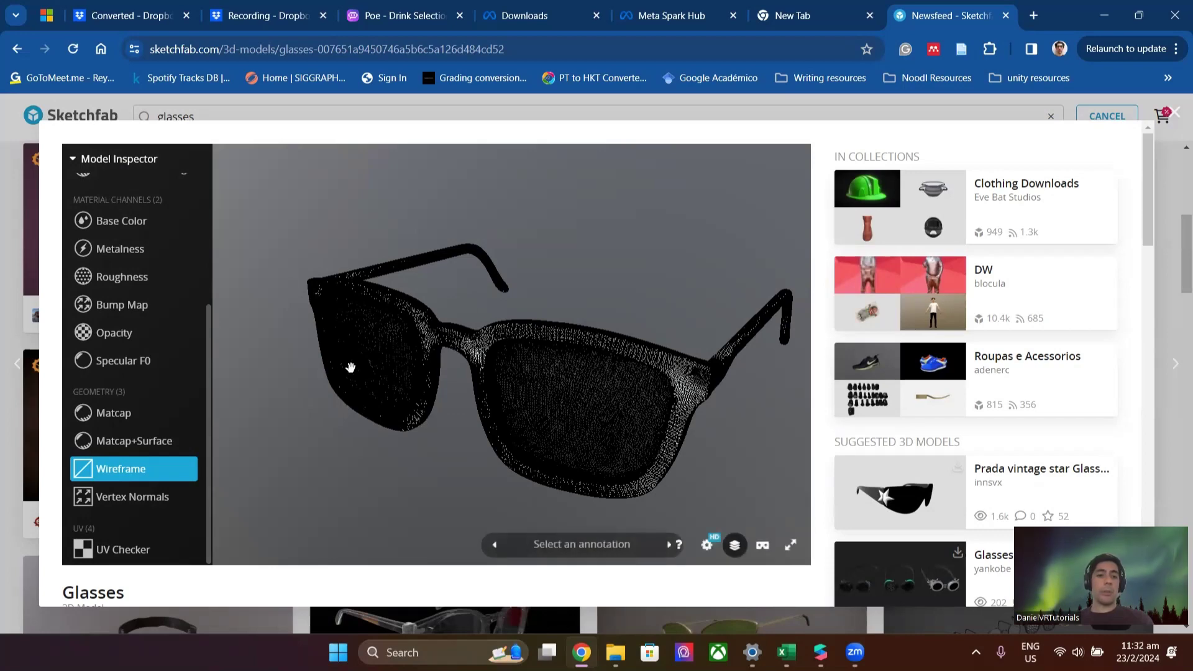
Open the download options of the Glasses model and review its licensing information and the available file formats.
drag(599, 367, 618, 348)
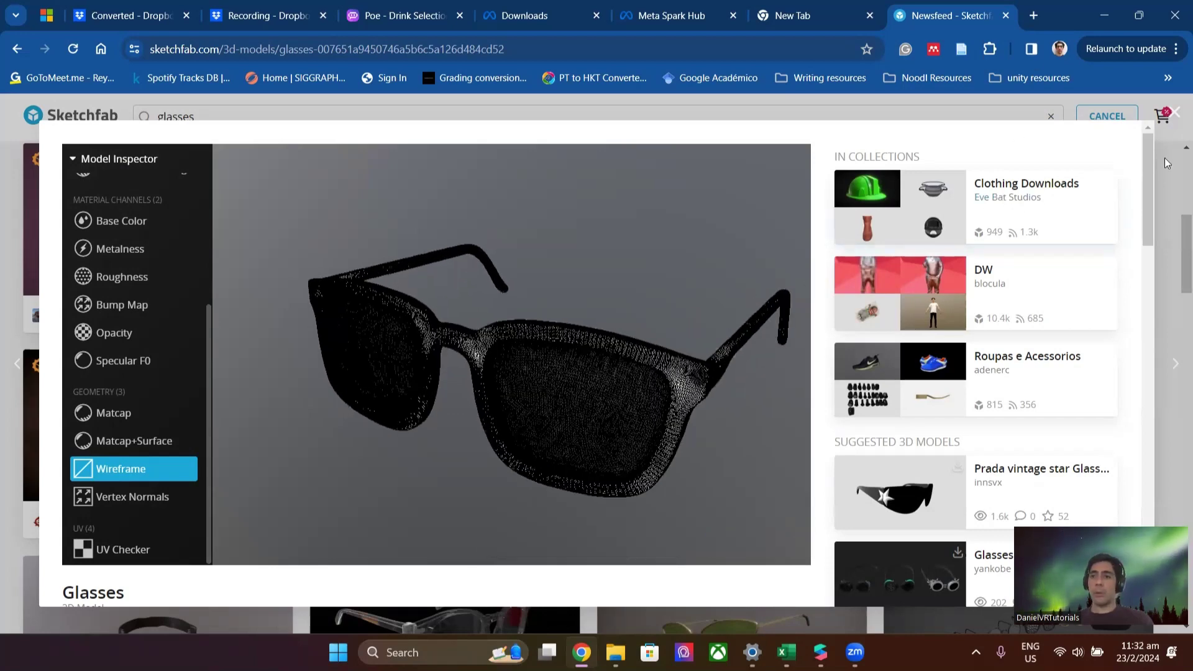
drag(1150, 181, 1100, 269)
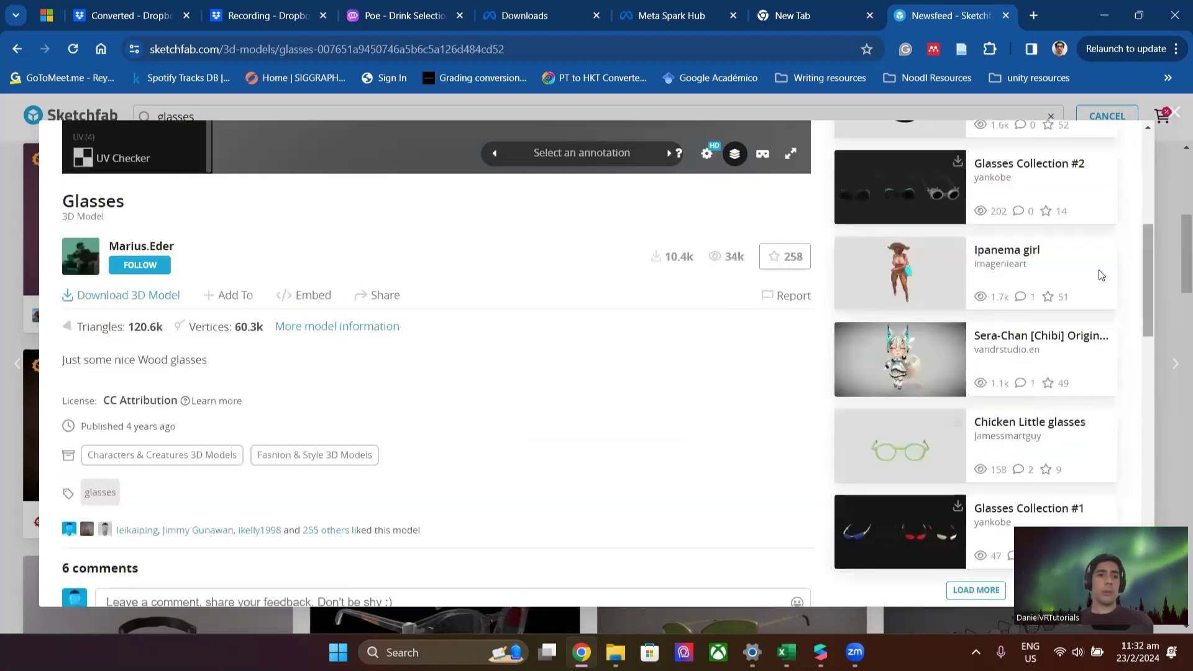
click(131, 295)
scroll(639, 285, down, 4)
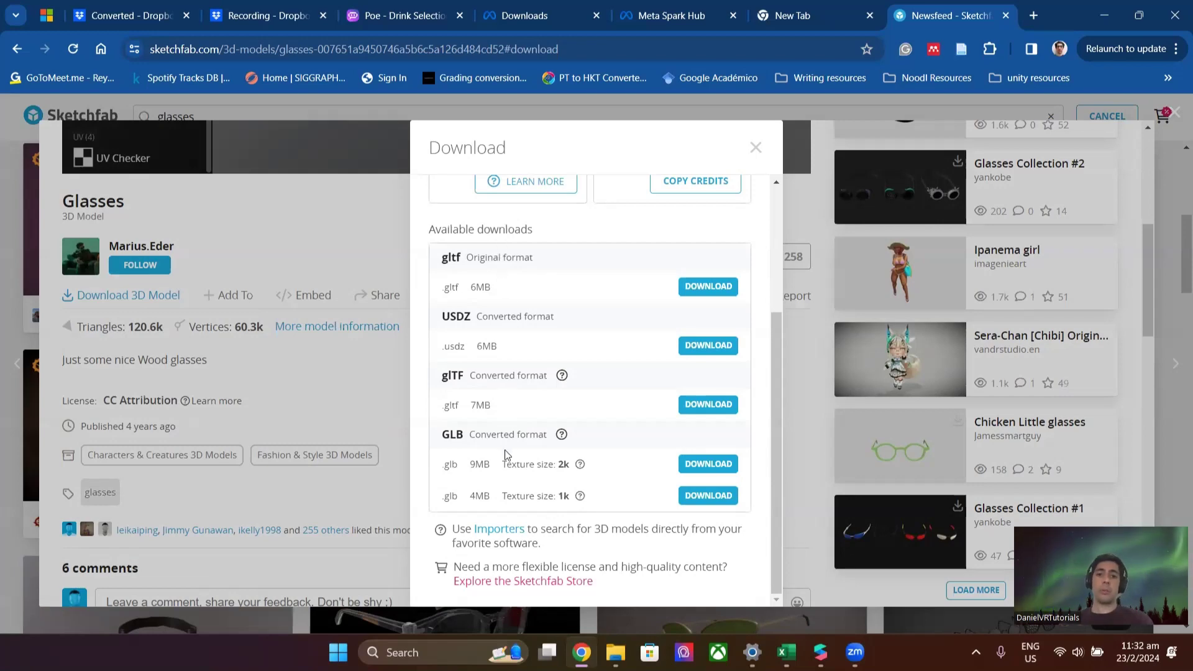
scroll(584, 311, up, 3)
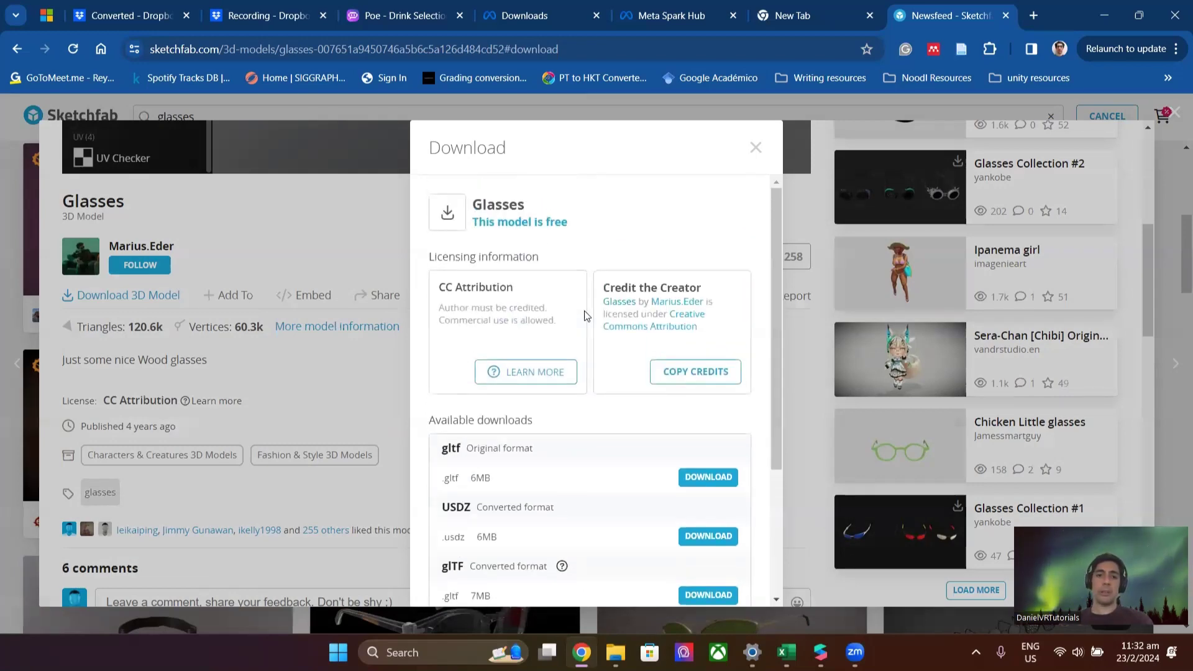
scroll(563, 338, down, 3)
scroll(587, 310, up, 3)
scroll(541, 277, down, 3)
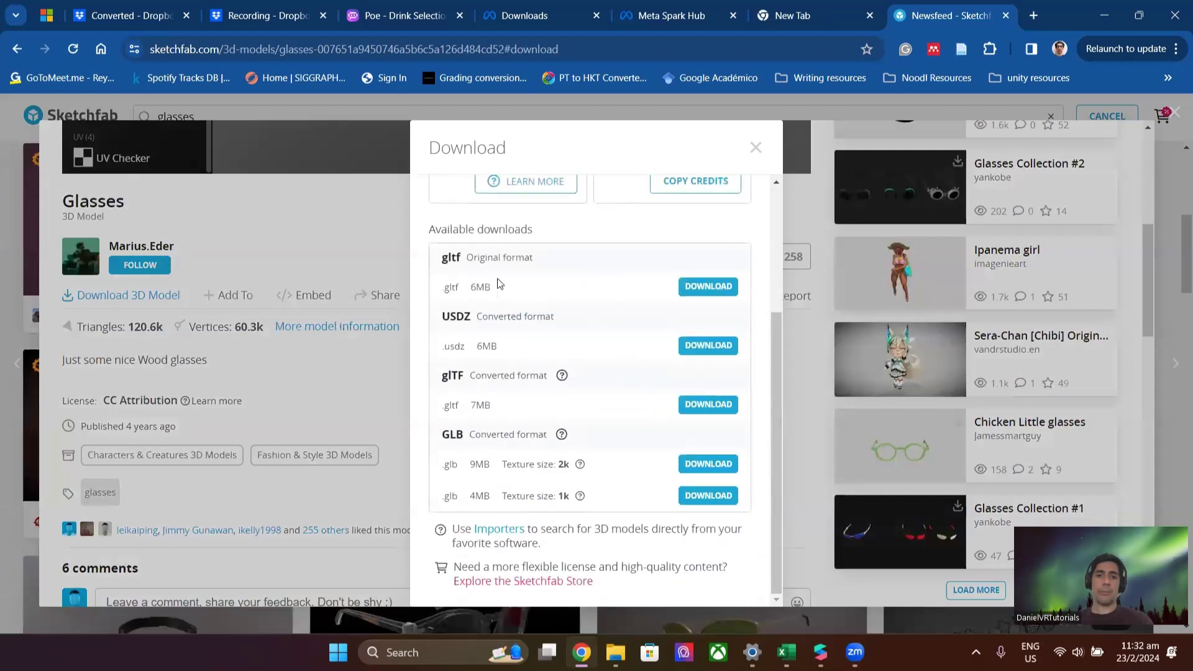
double_click(463, 377)
click(603, 378)
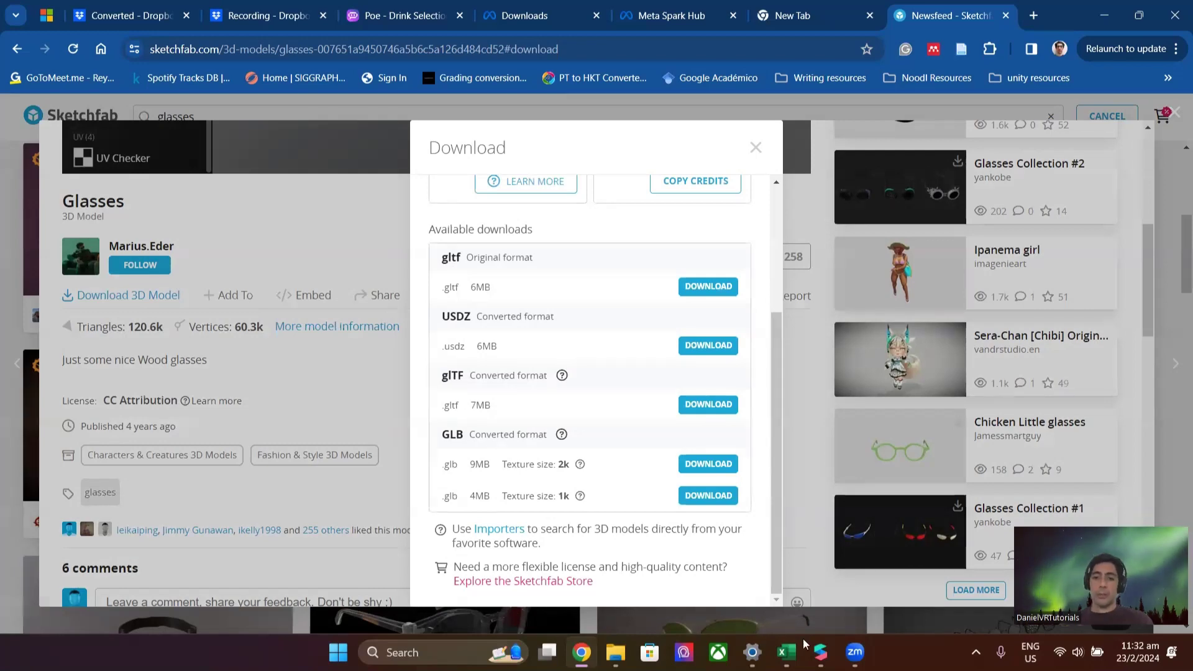
Switch to Meta Spark Studio, start importing an asset and go up to the "class 1" folder.
click(820, 652)
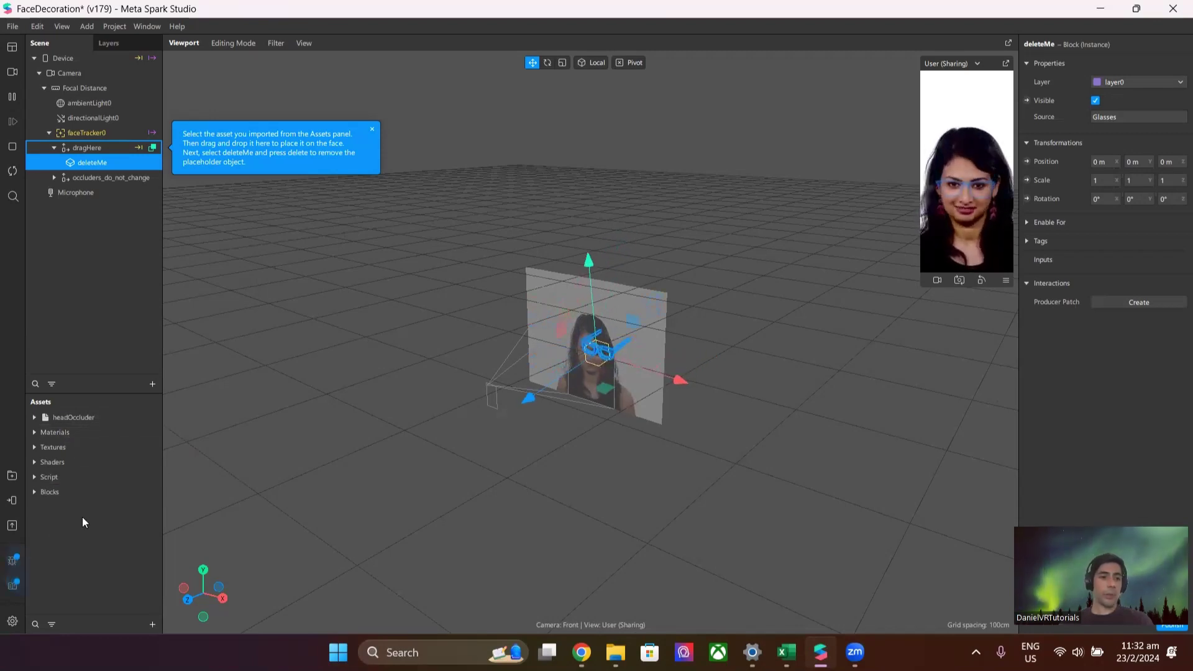
click(153, 624)
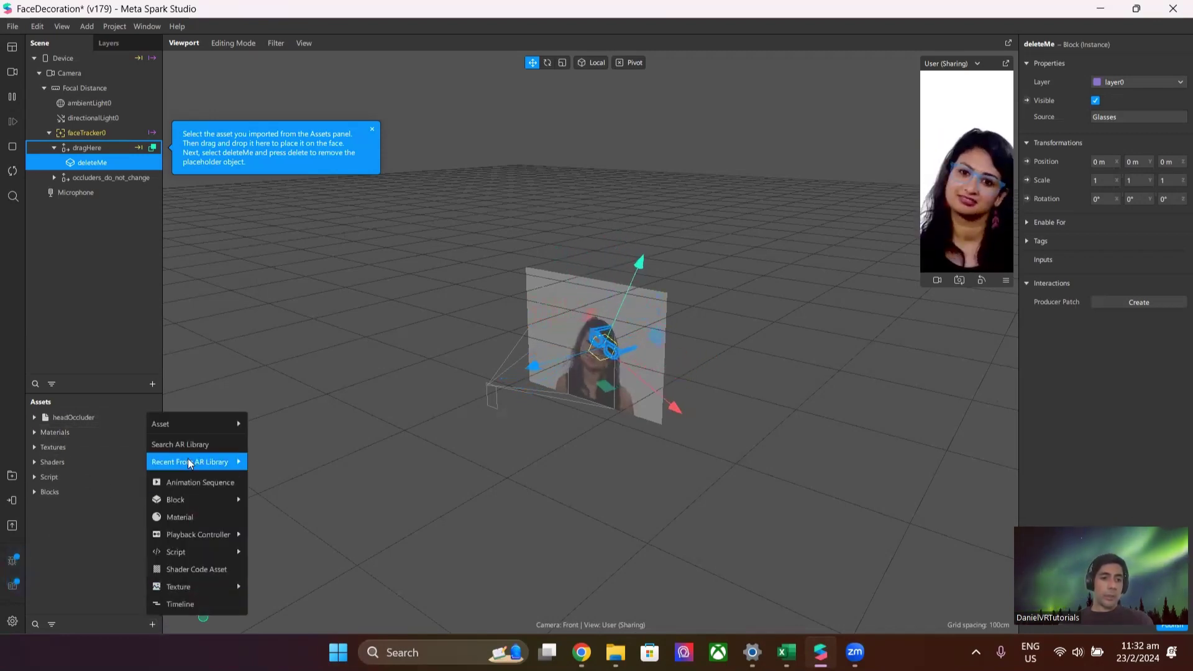
mouse_move(199, 424)
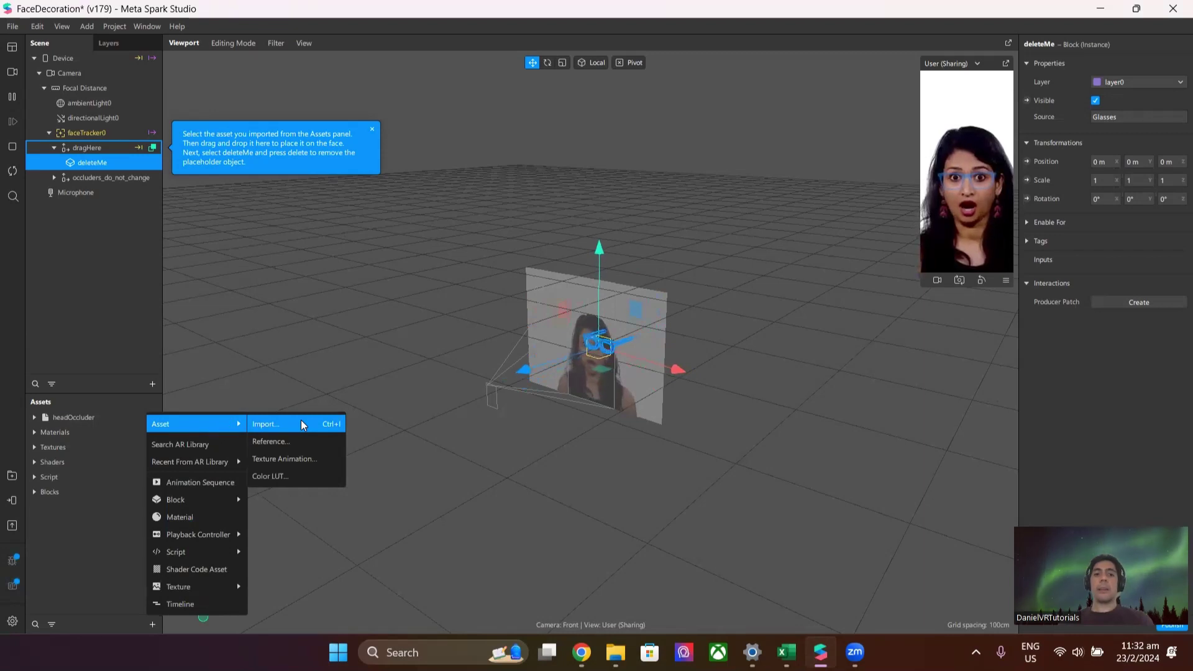
click(301, 425)
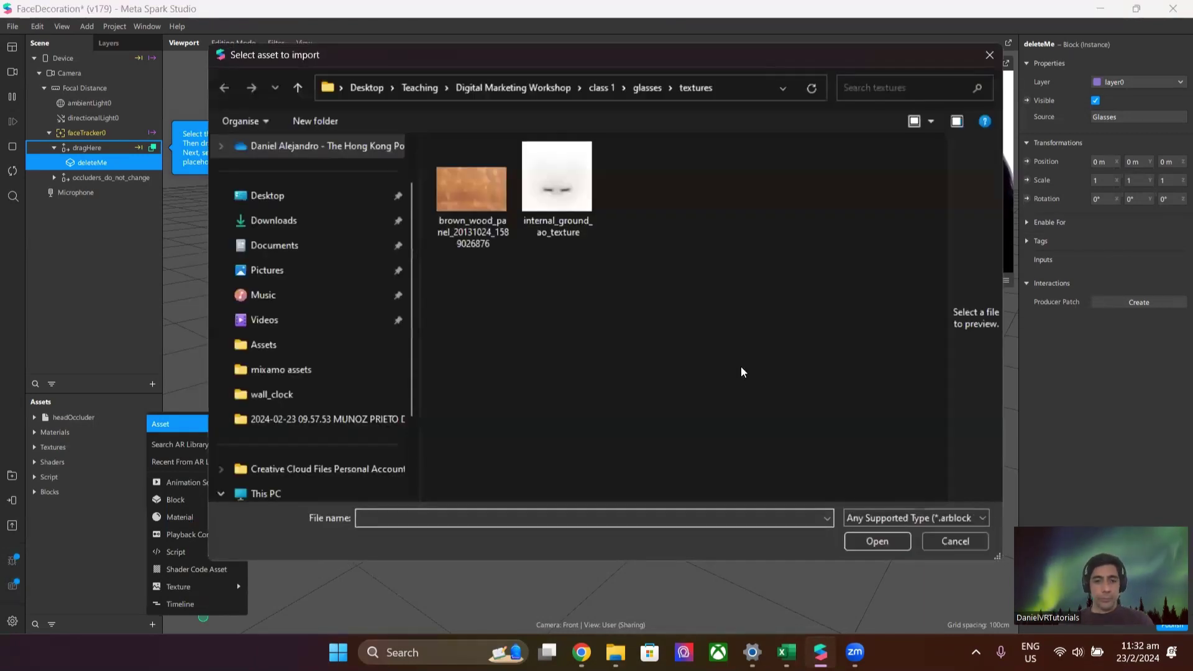
drag(744, 70, 735, 134)
click(594, 152)
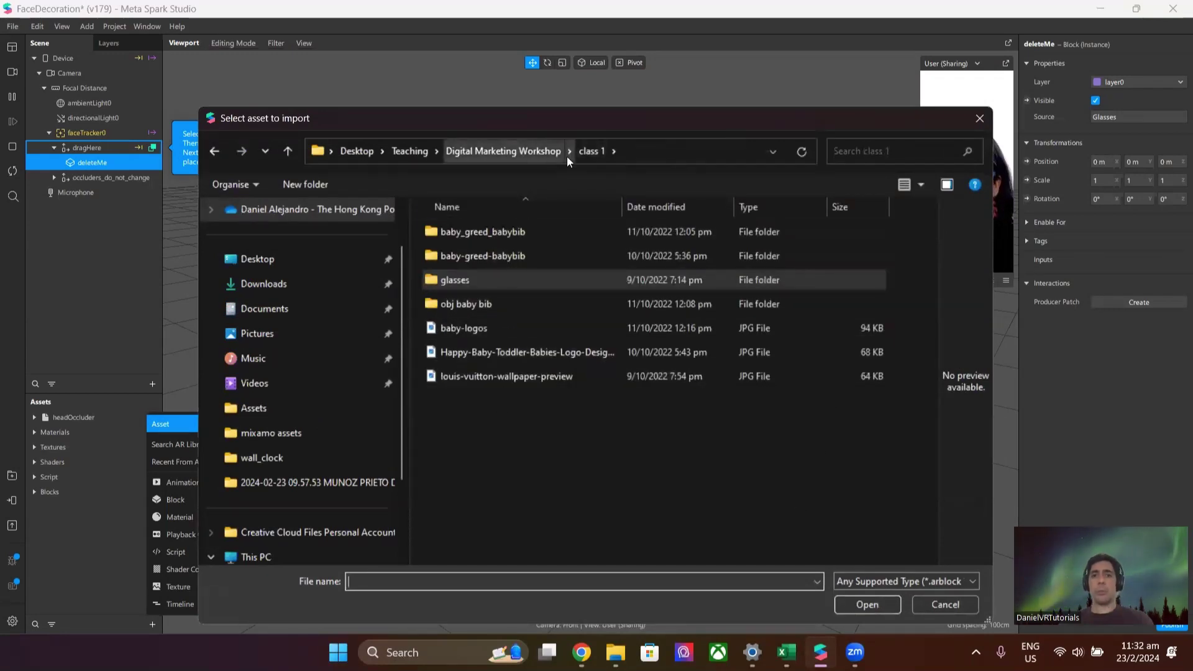
drag(708, 113, 695, 65)
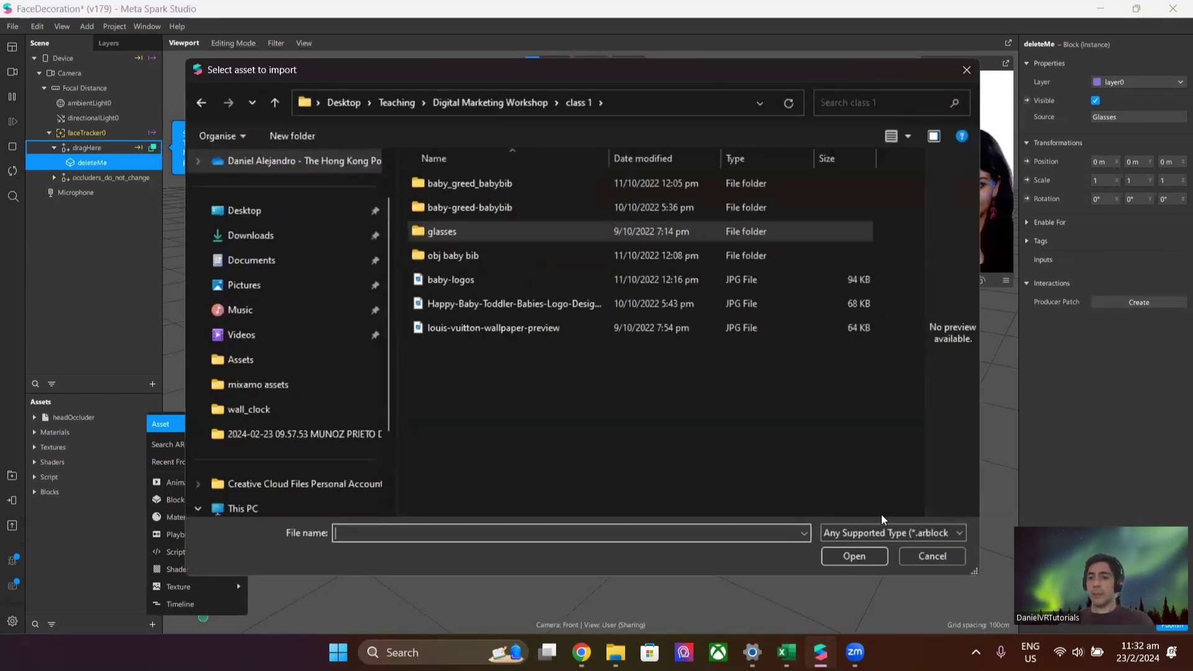
Filter the import files to 3D Object and compare the supported extensions with the formats Sketchfab offers for download.
click(845, 535)
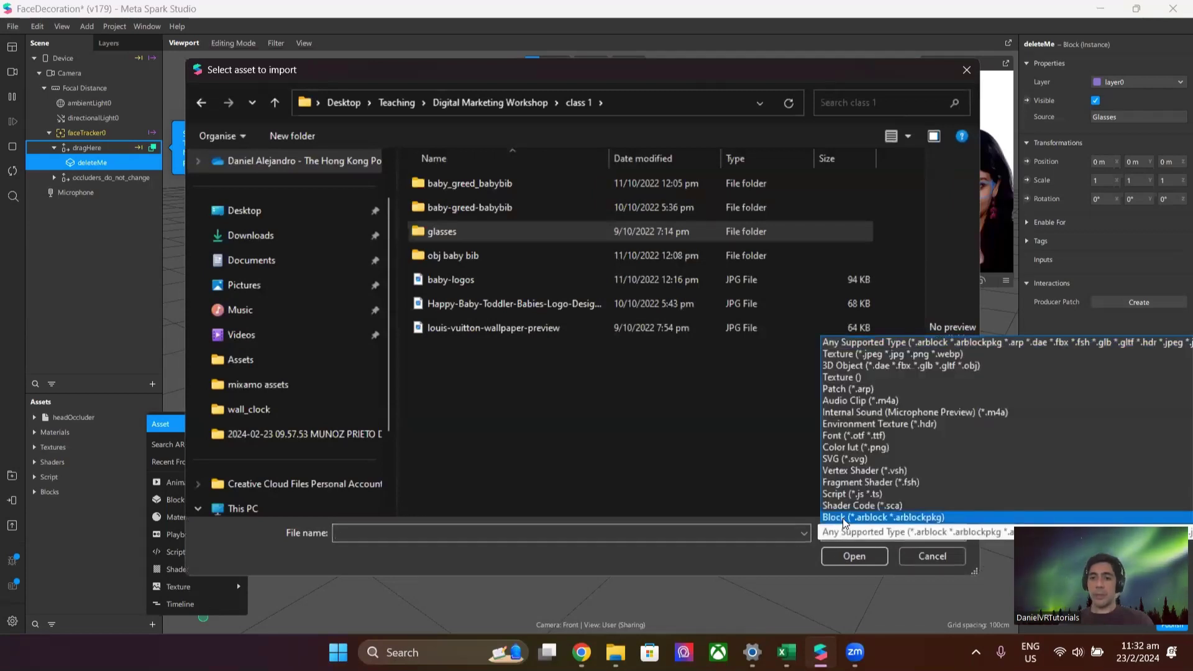
click(872, 367)
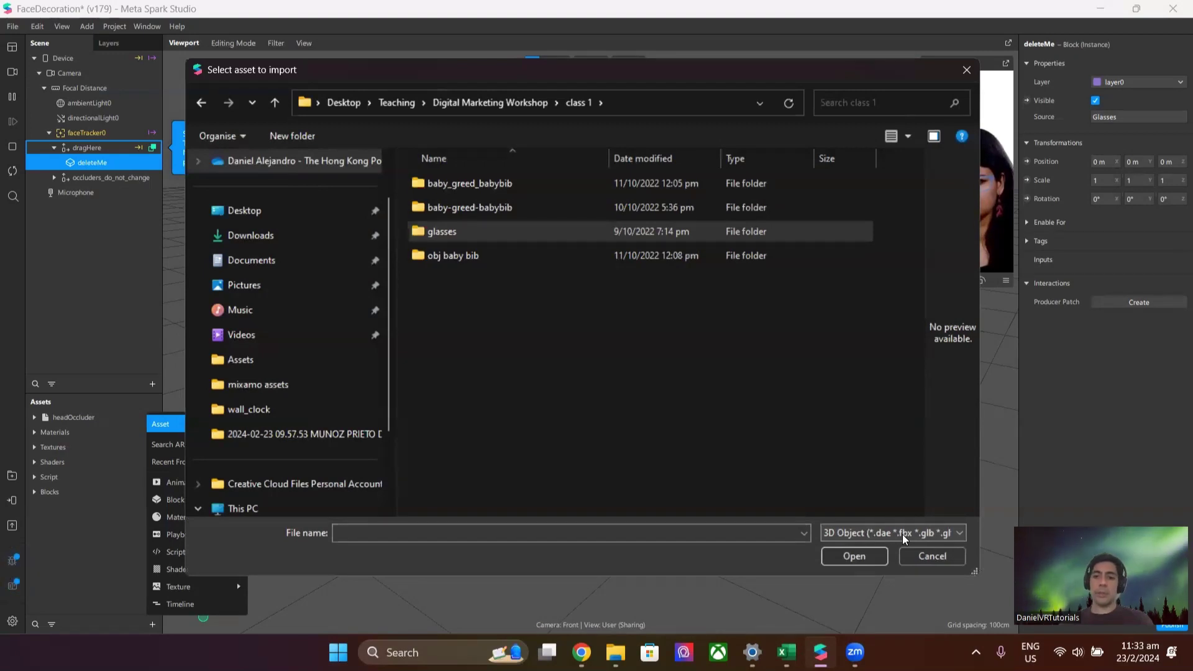
click(959, 534)
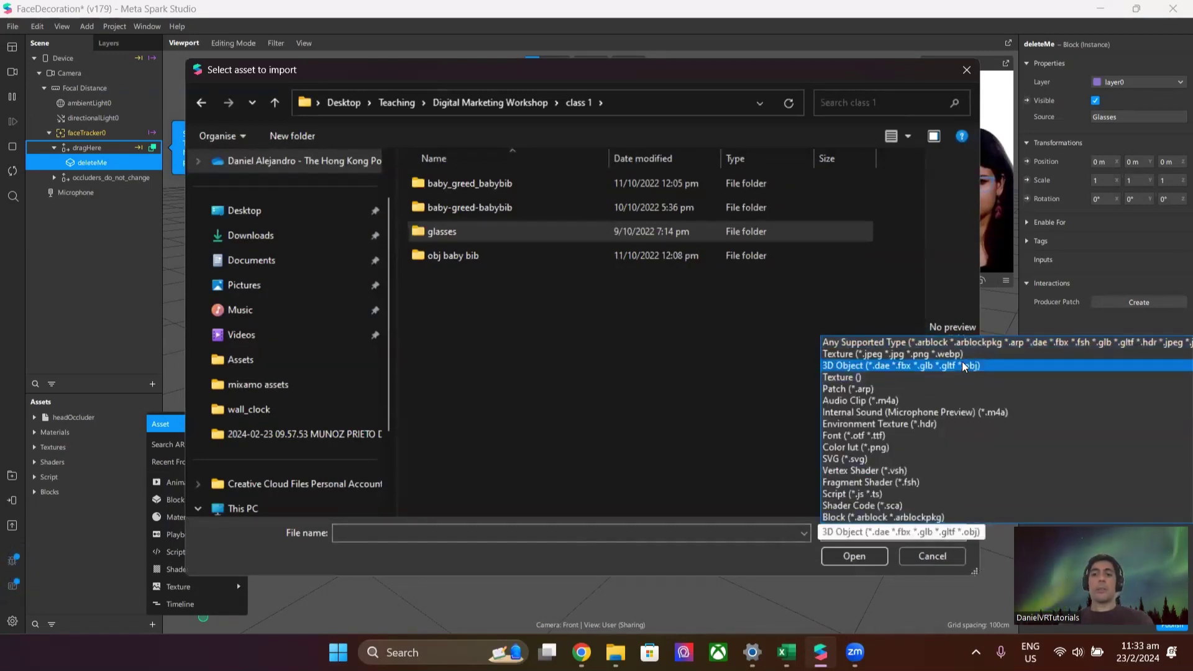
click(795, 568)
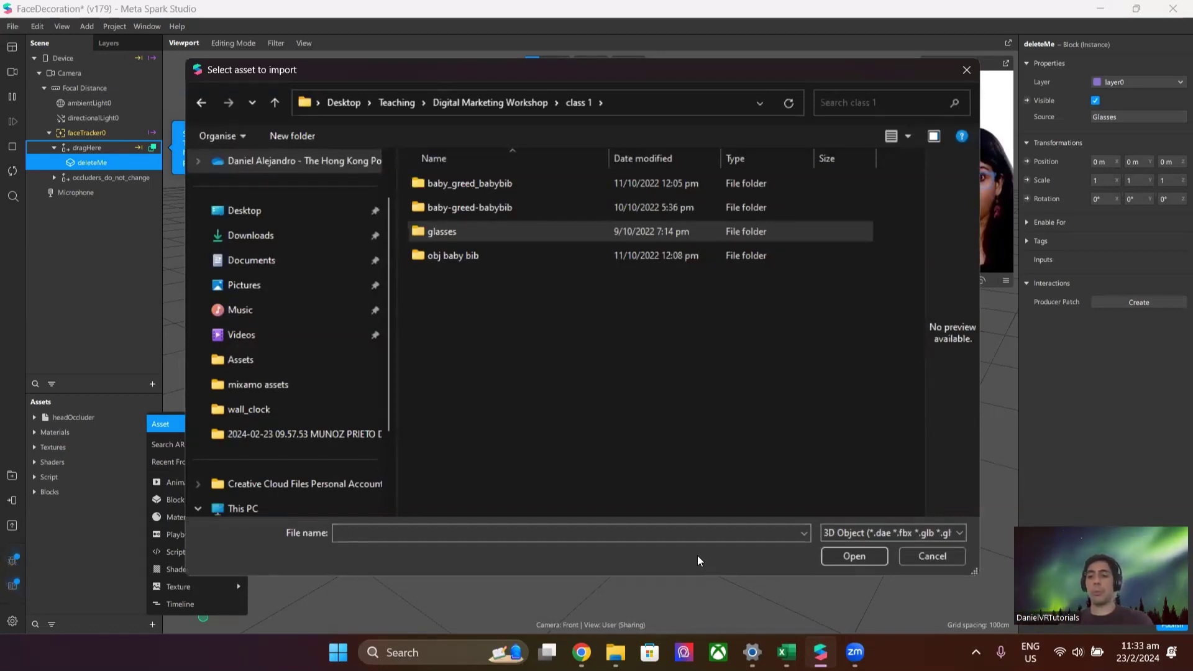
click(962, 537)
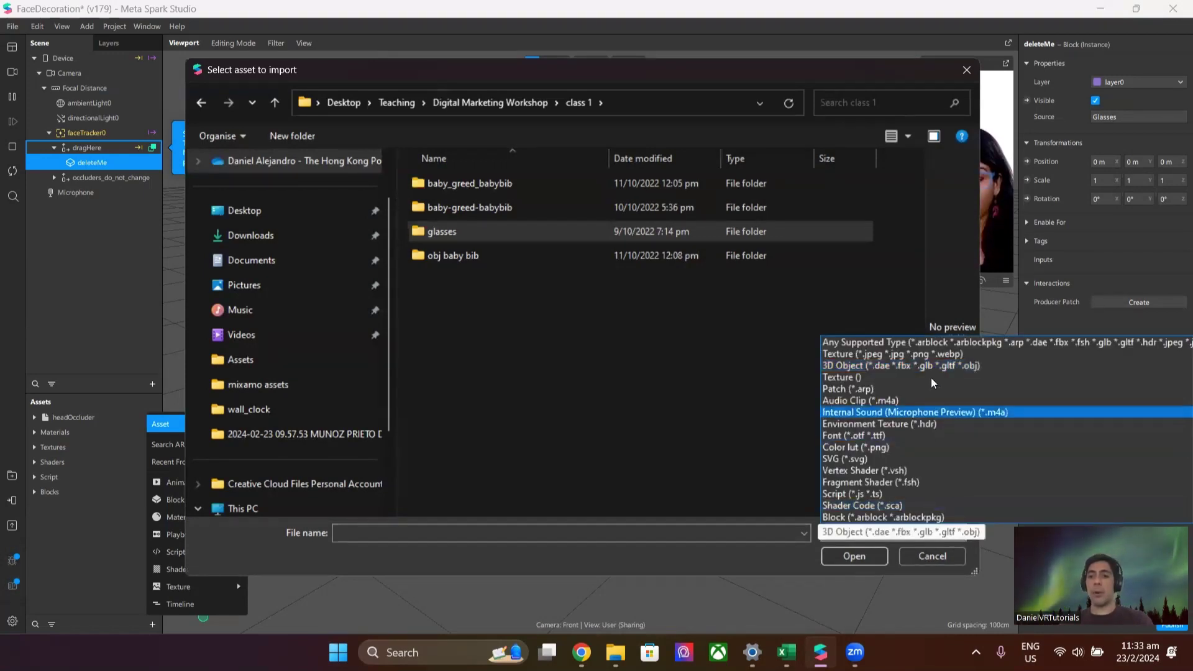
click(759, 561)
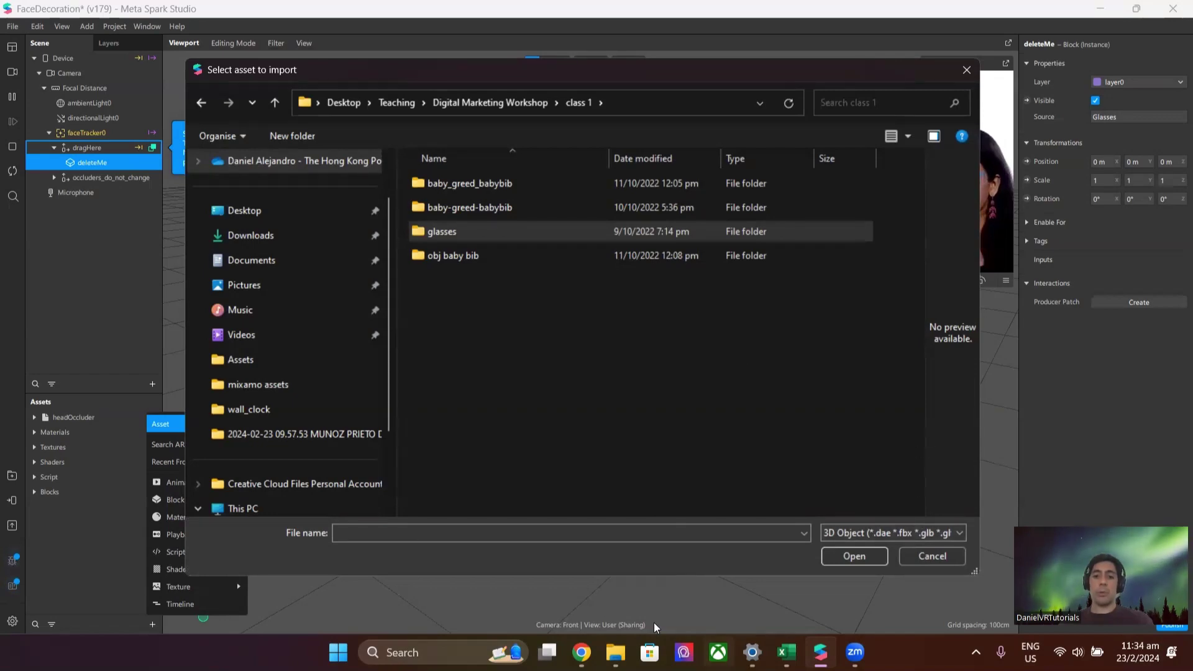
click(582, 578)
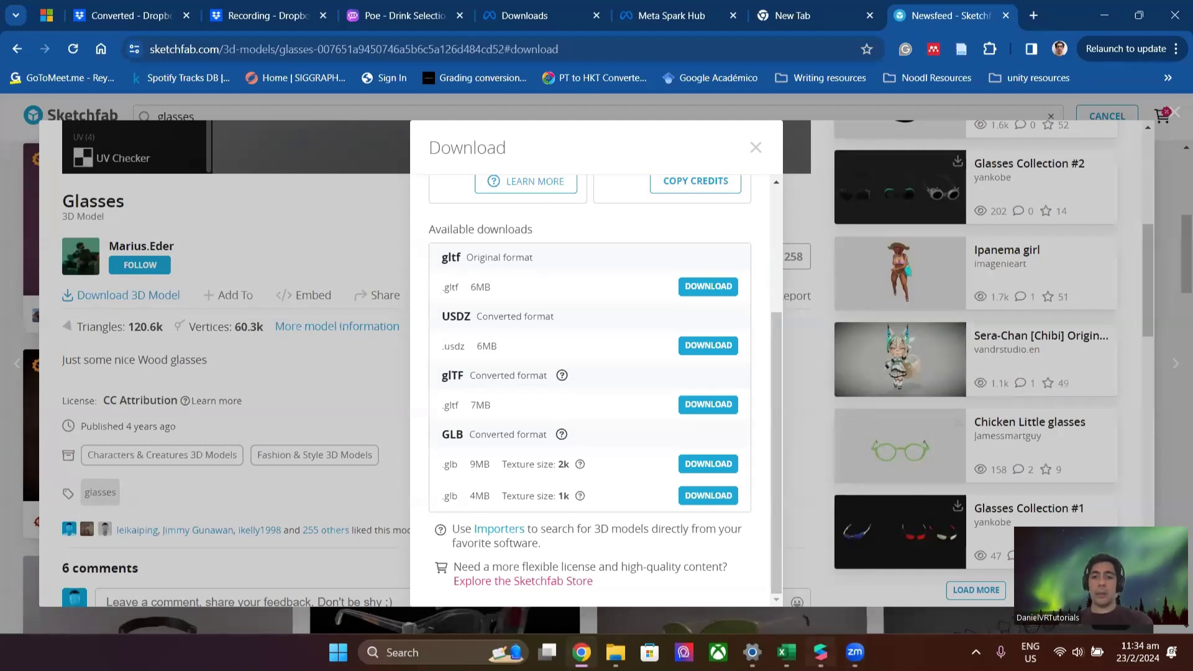
click(819, 653)
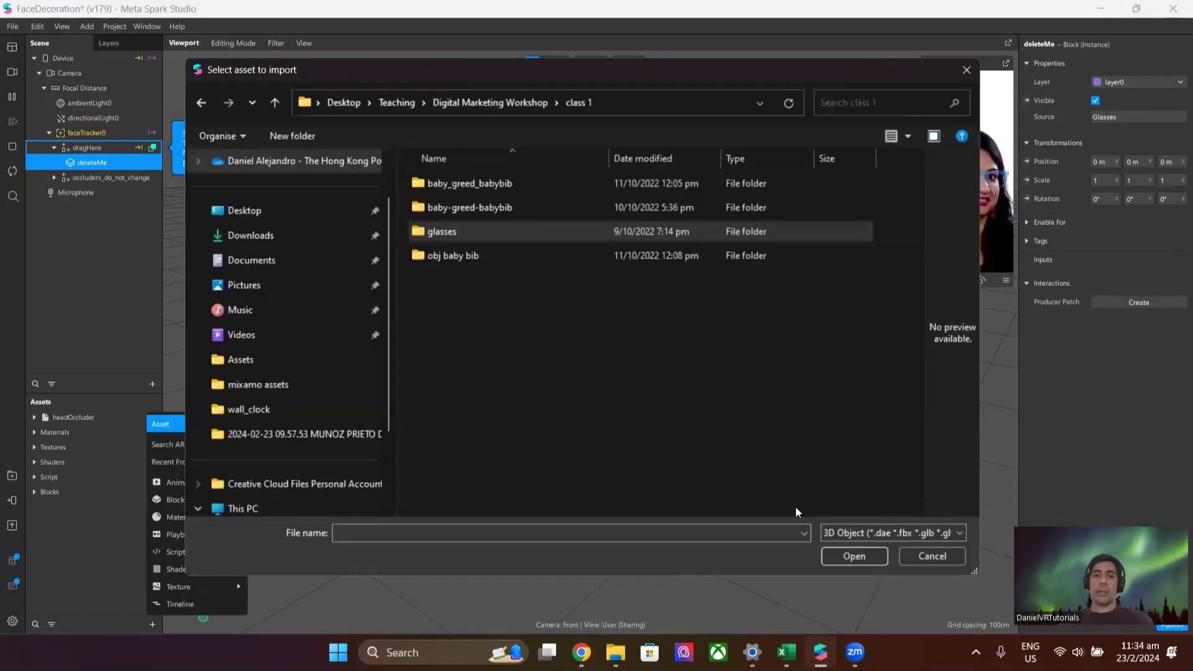
Look inside the glasses folder's source subfolder and select the Glasses 3D object file.
double_click(458, 233)
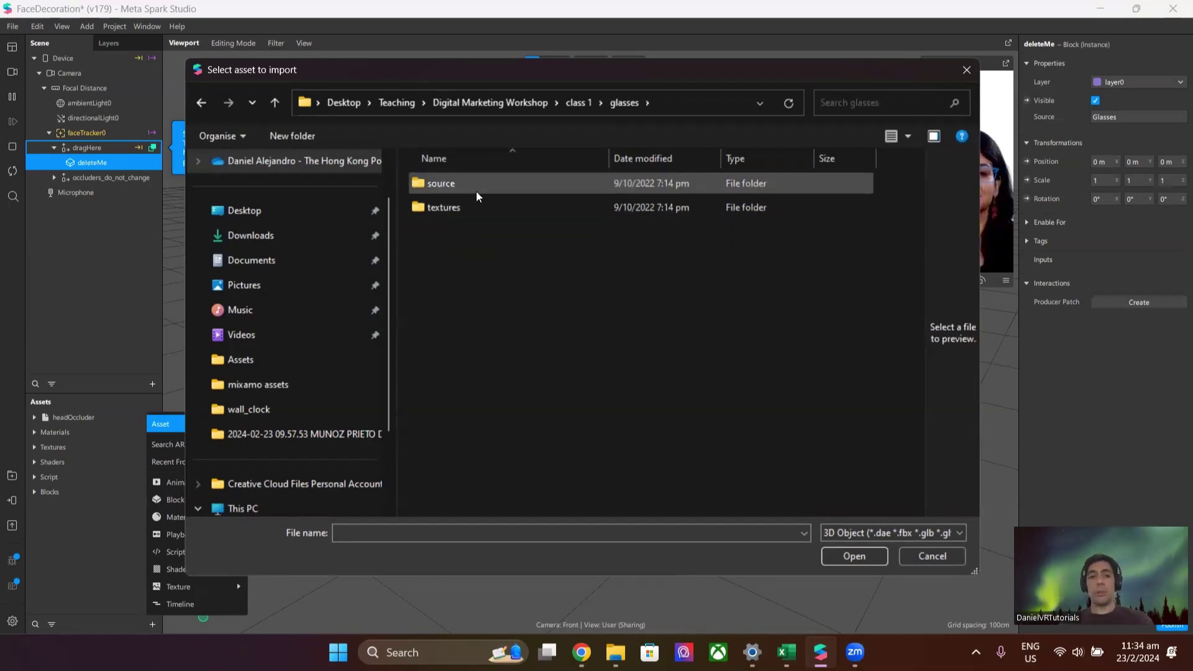
click(474, 189)
double_click(474, 188)
click(201, 102)
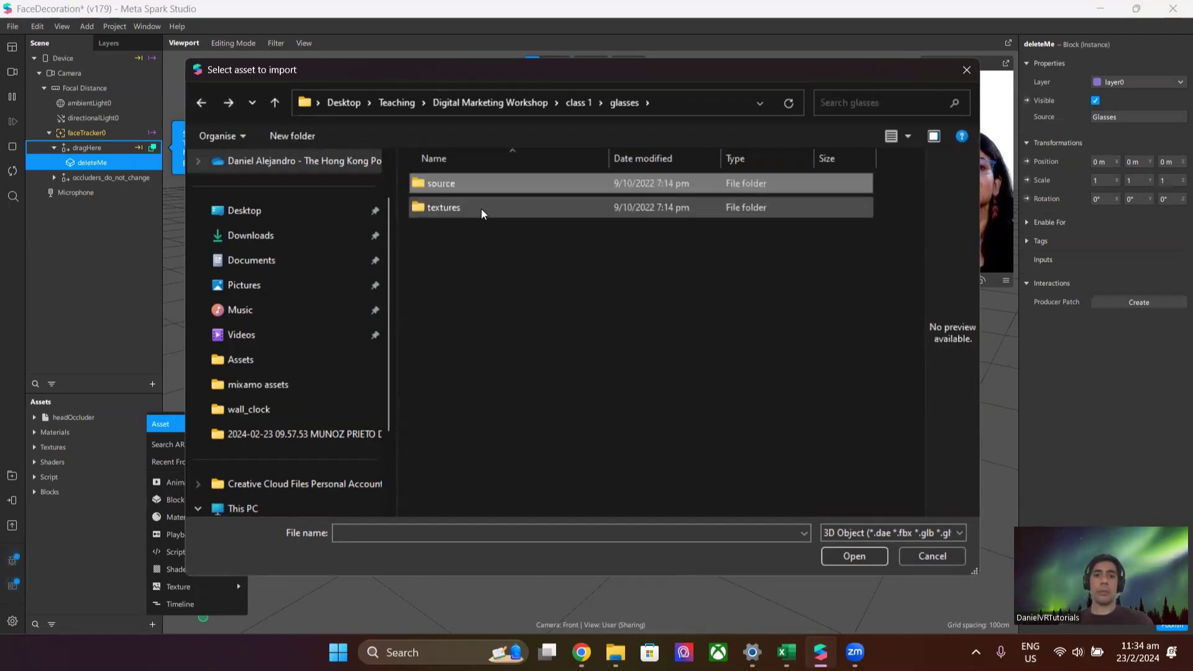
double_click(485, 190)
click(482, 182)
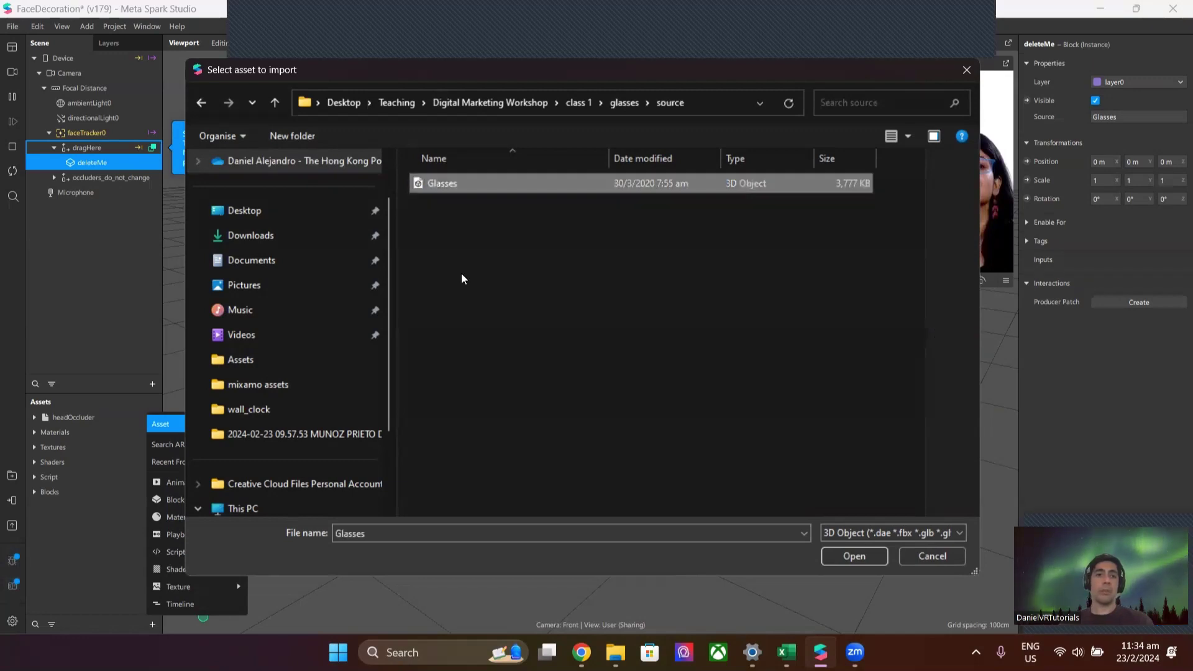
Check the images in the textures subfolder by showing any supported file type, and return to the glasses folder.
click(202, 104)
click(435, 207)
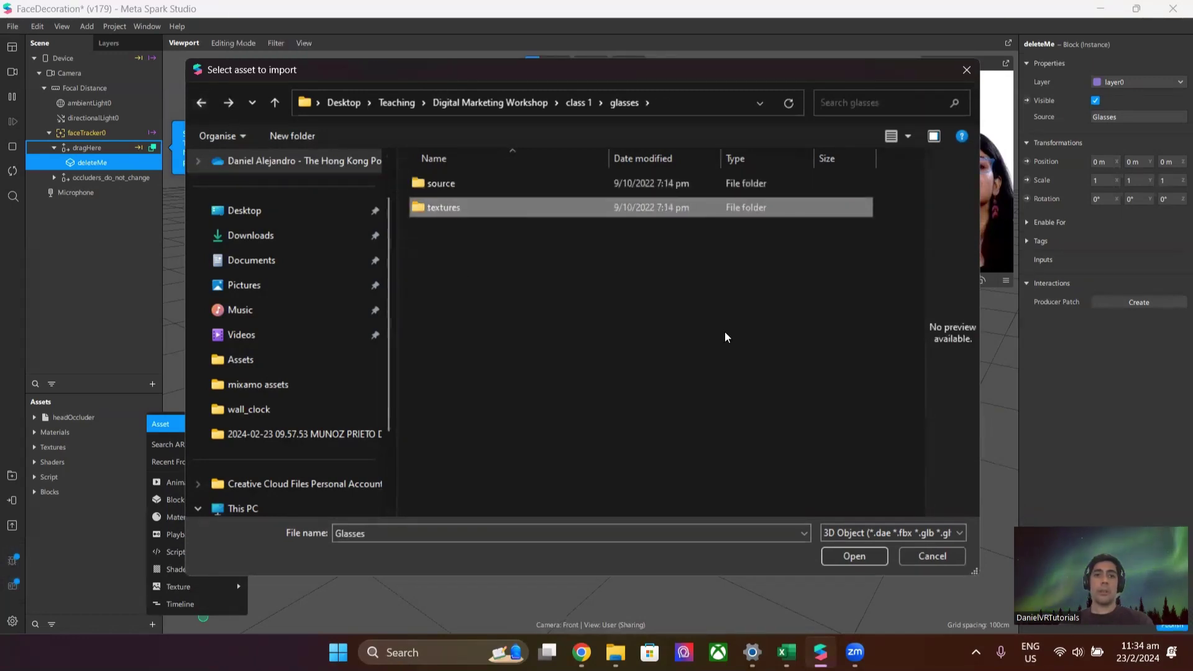
double_click(532, 216)
click(864, 534)
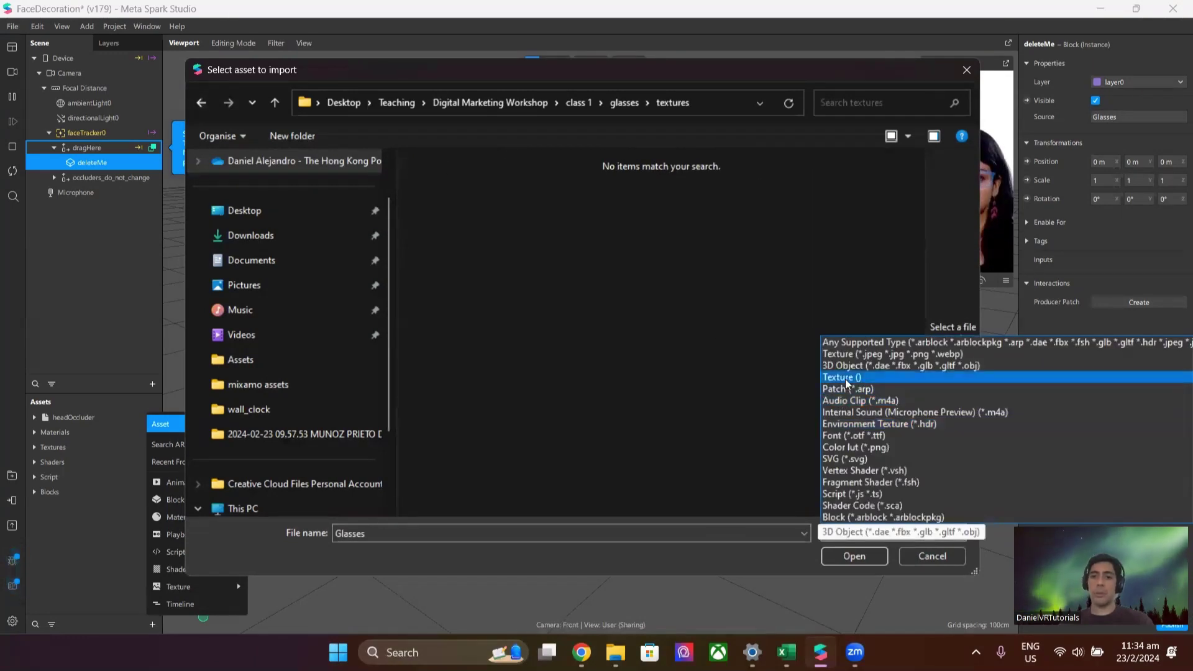
click(872, 345)
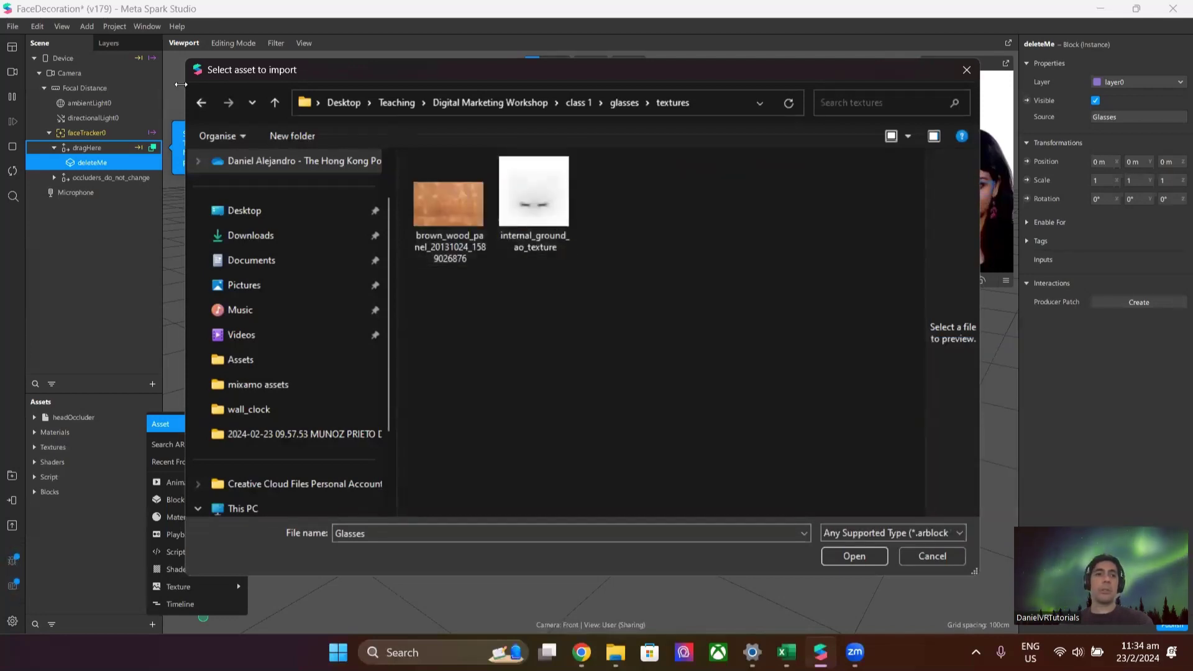
click(201, 102)
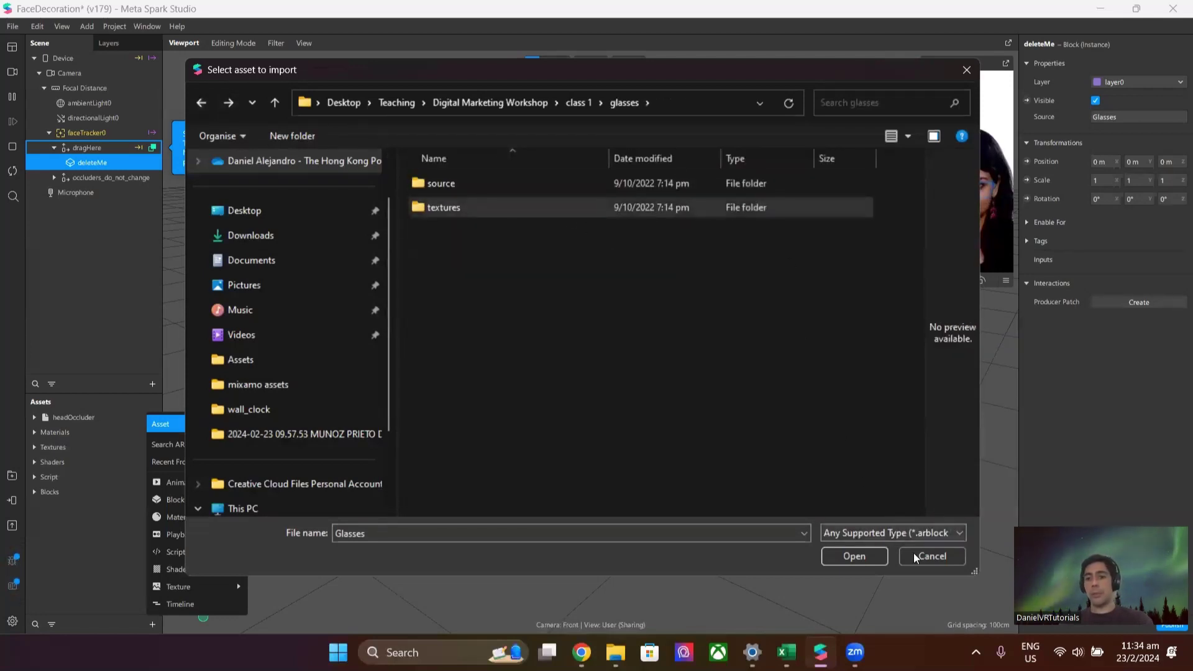
click(680, 289)
click(549, 294)
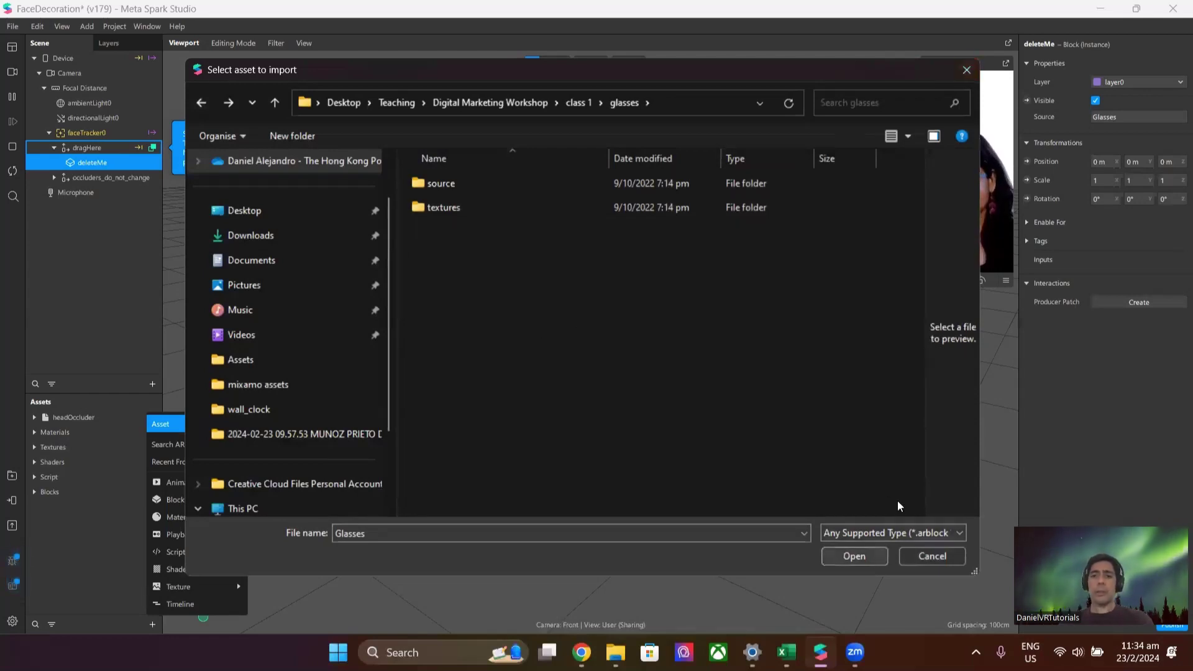
Import the Glasses file from the source subfolder, keep its name and select the 3D object inside the imported asset collection.
double_click(463, 186)
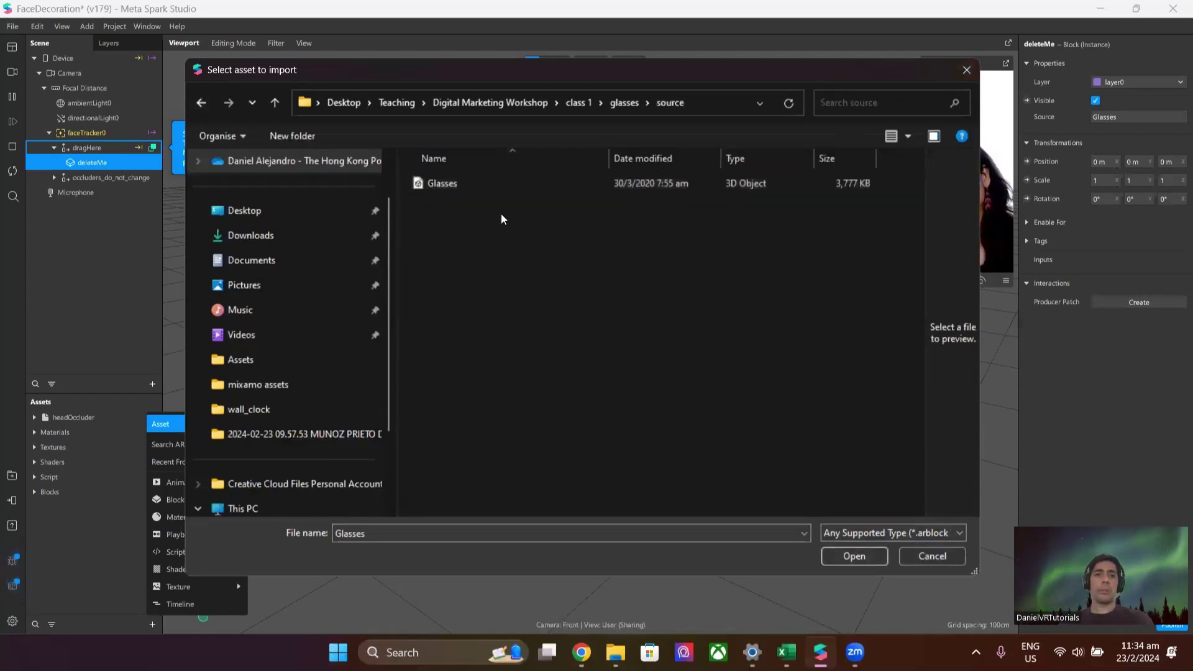
click(470, 186)
click(854, 557)
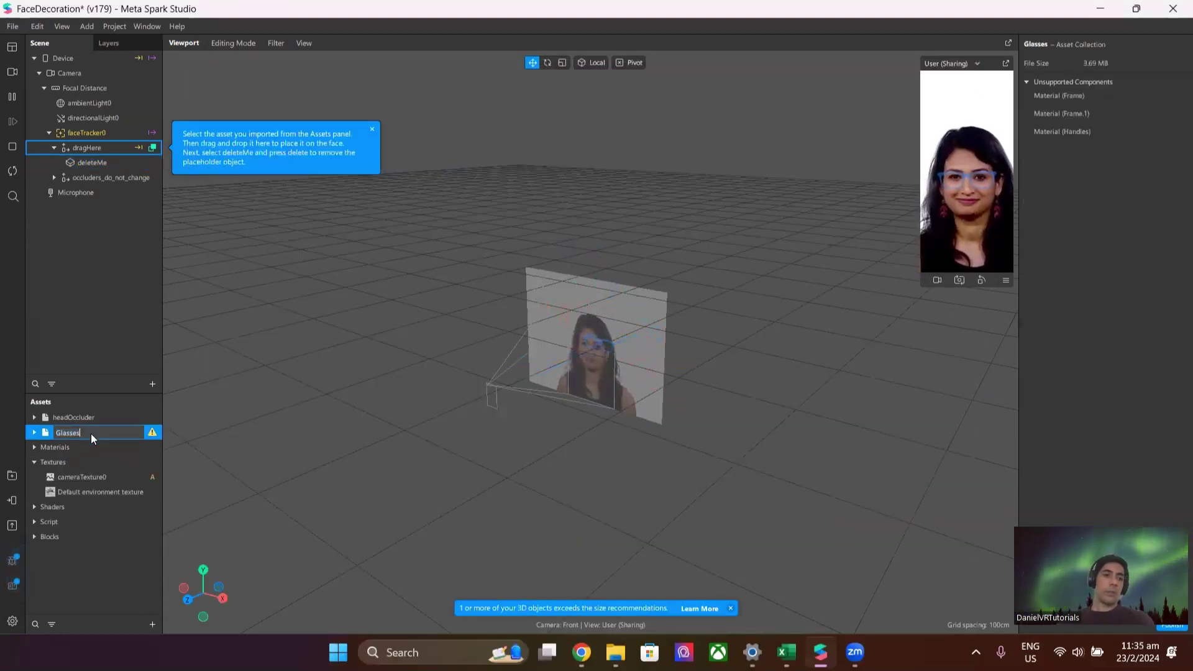
key(Return)
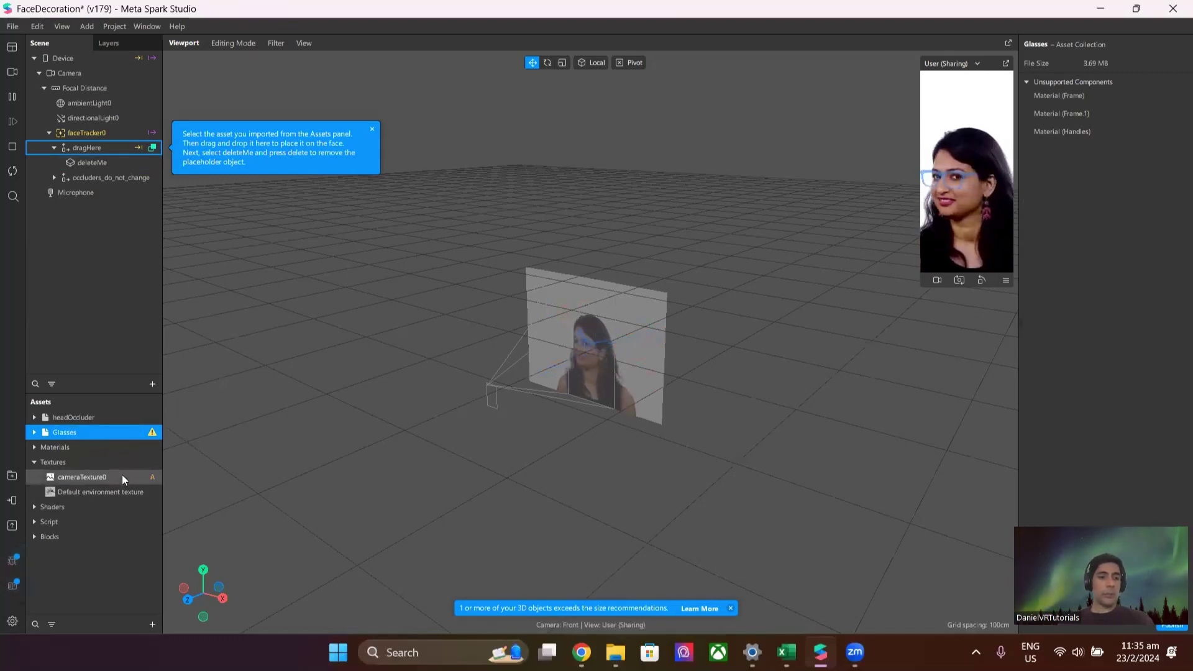
click(33, 432)
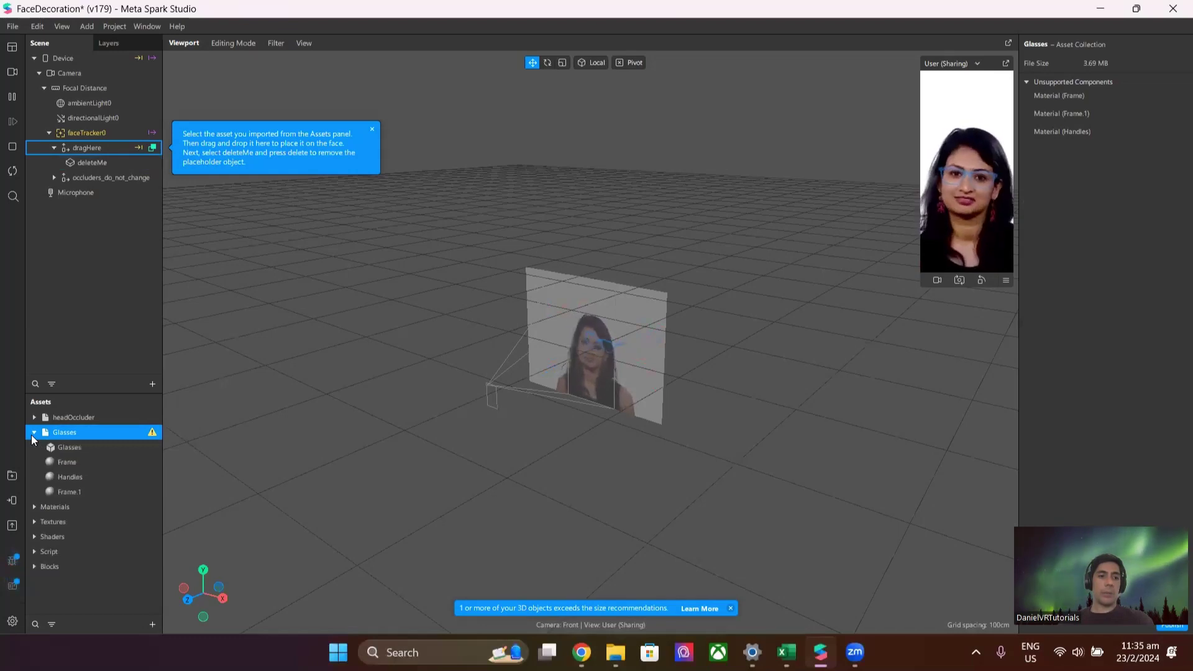
click(75, 450)
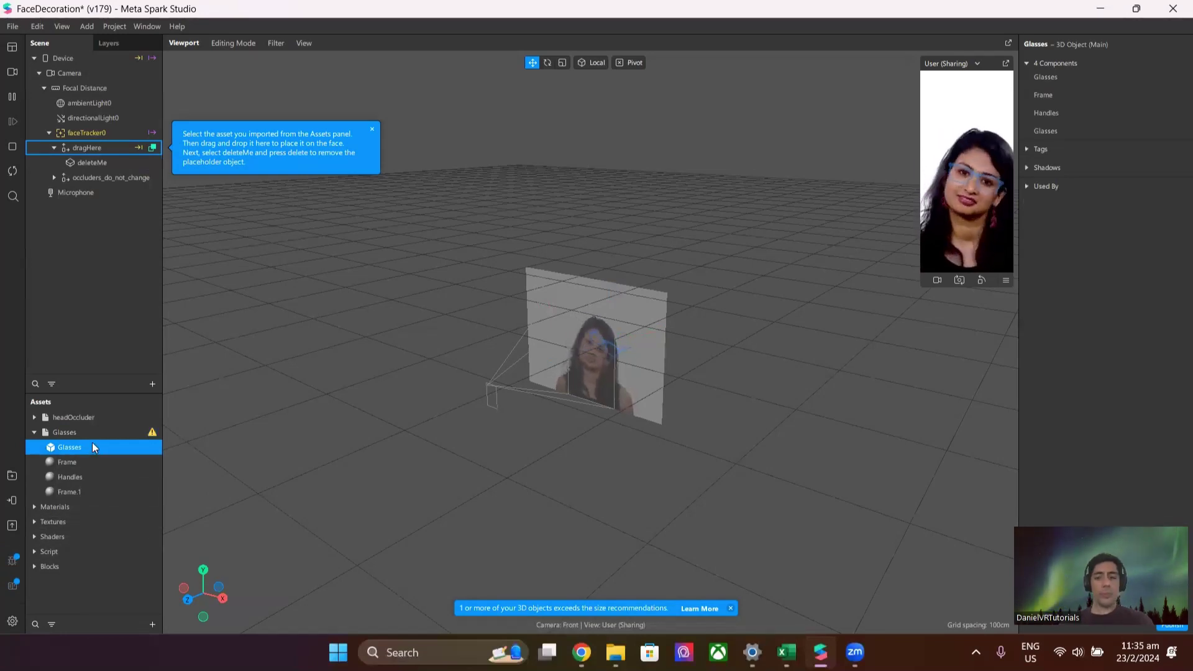
click(152, 624)
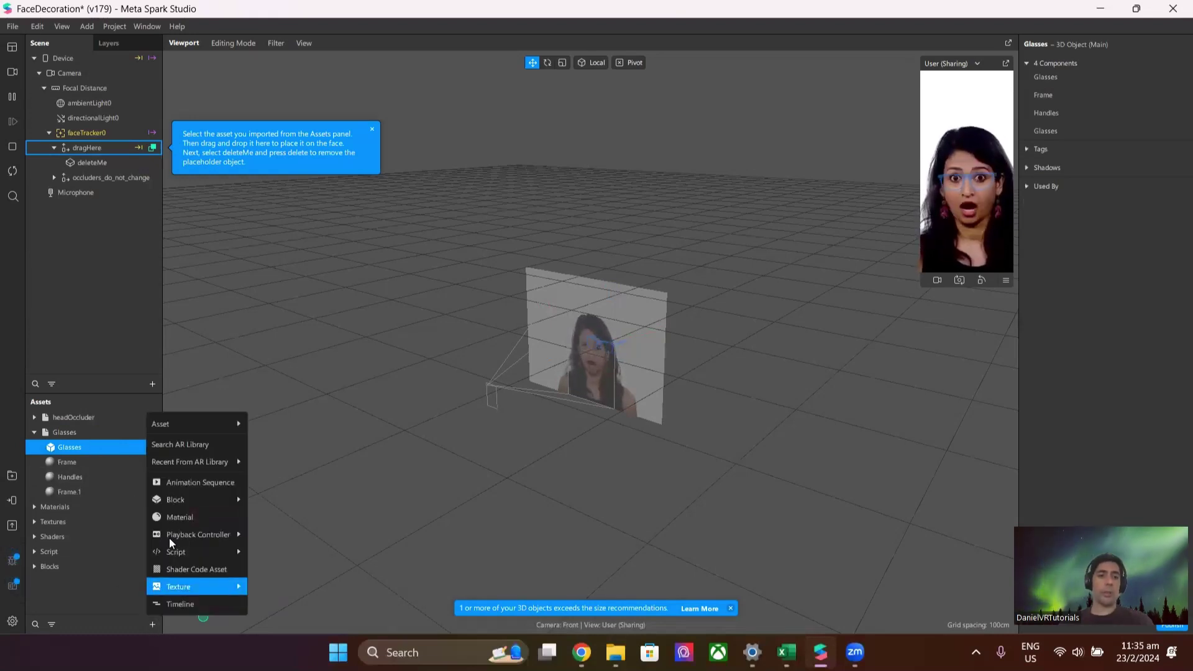
mouse_move(186, 424)
click(82, 600)
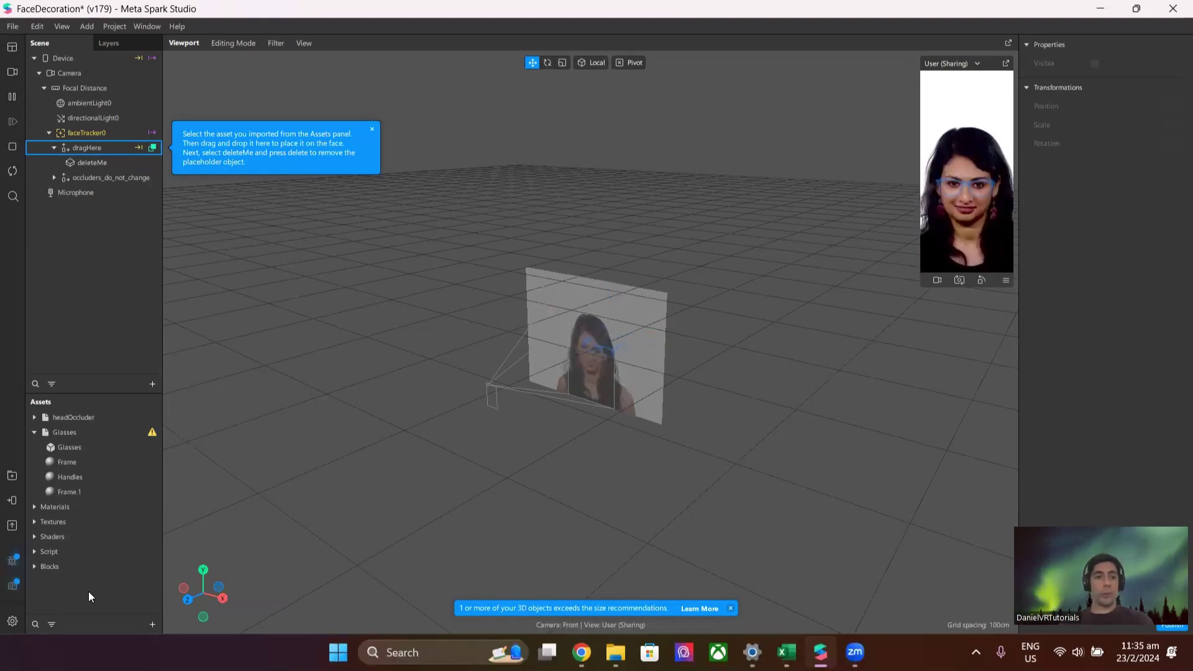
Examine the imported Glasses 3D object and the properties of its Frame, Handles and Frame.1 materials.
click(73, 463)
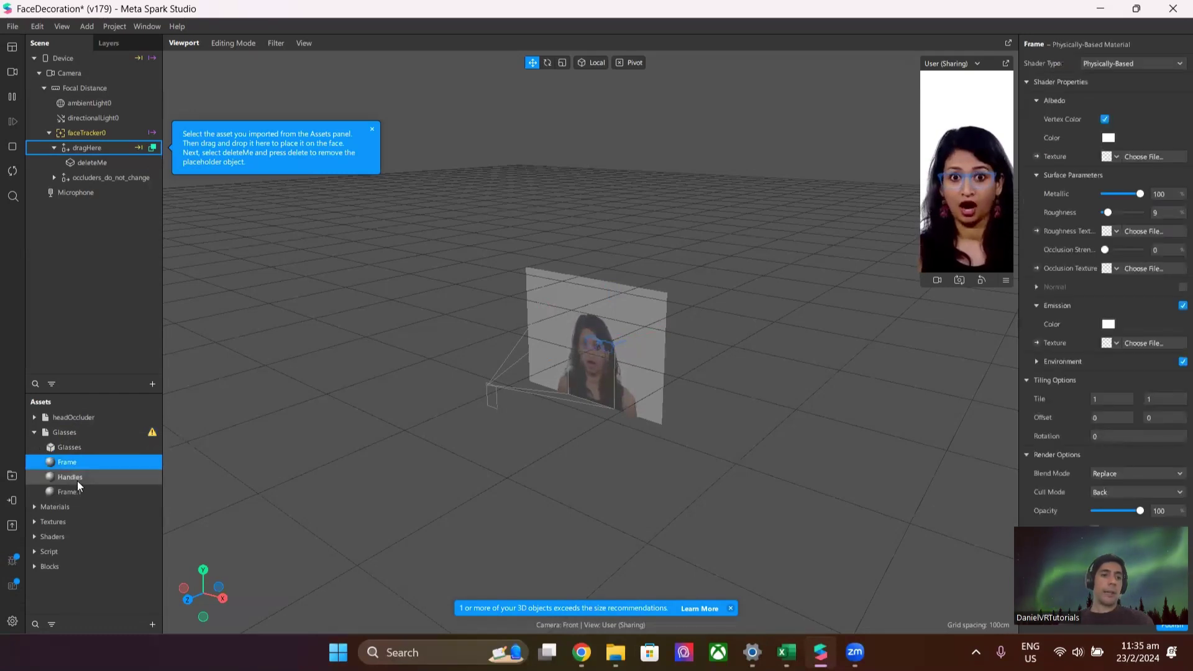
click(72, 482)
click(71, 491)
click(79, 448)
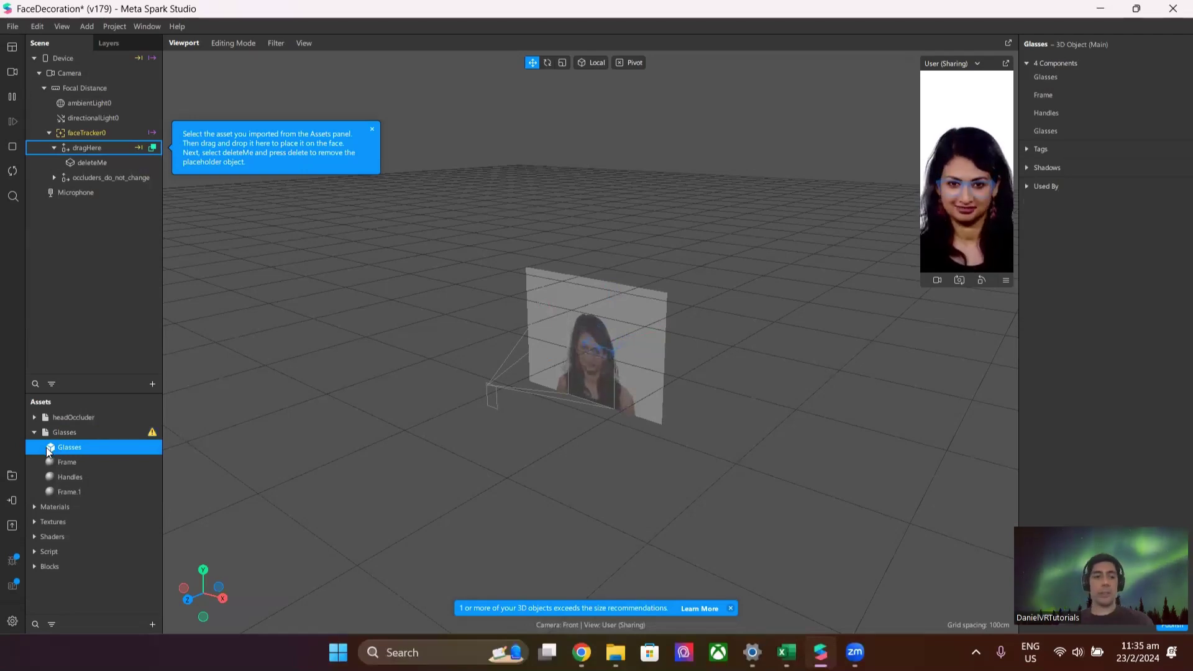
click(62, 463)
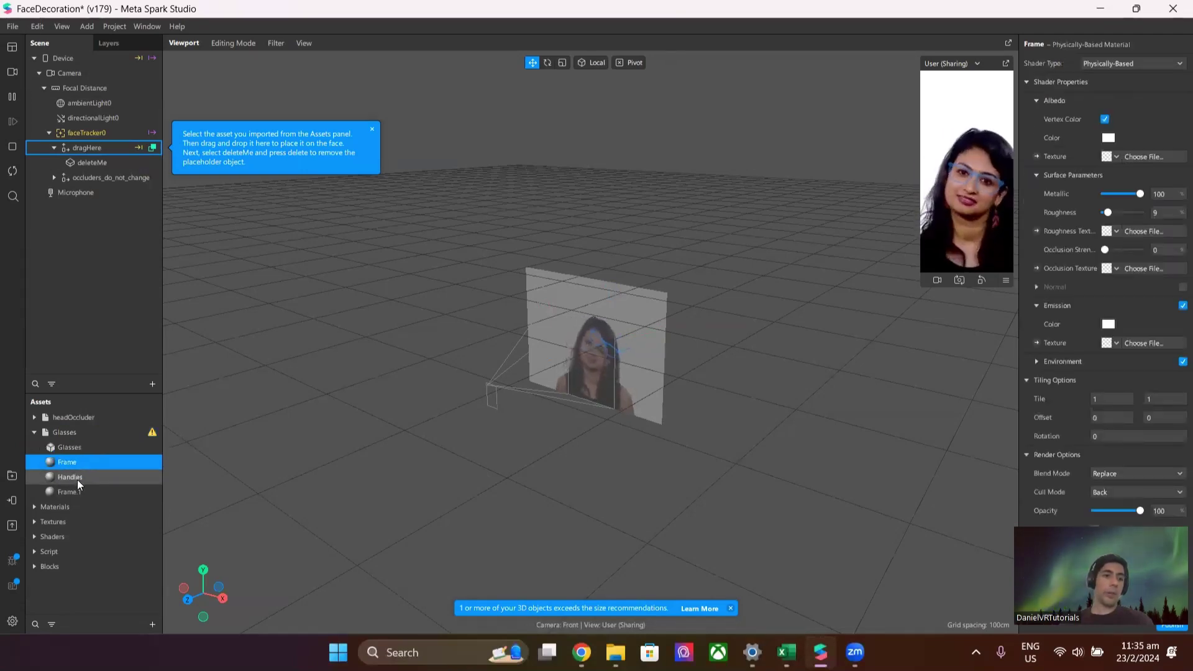
click(75, 489)
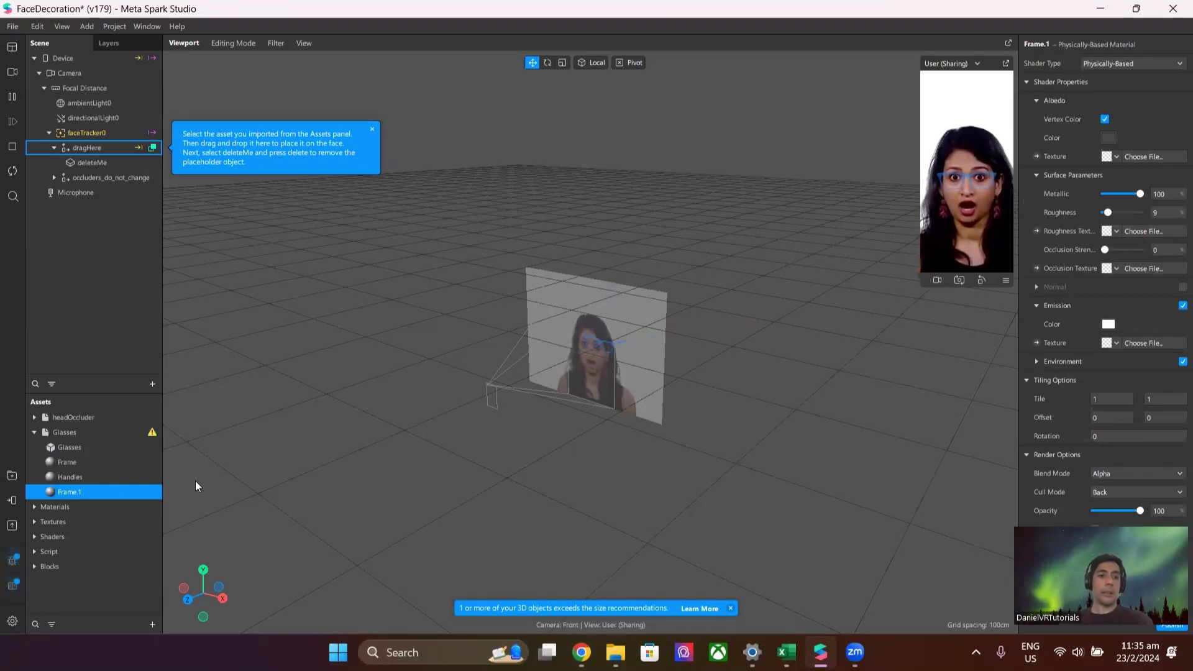
click(83, 448)
click(79, 476)
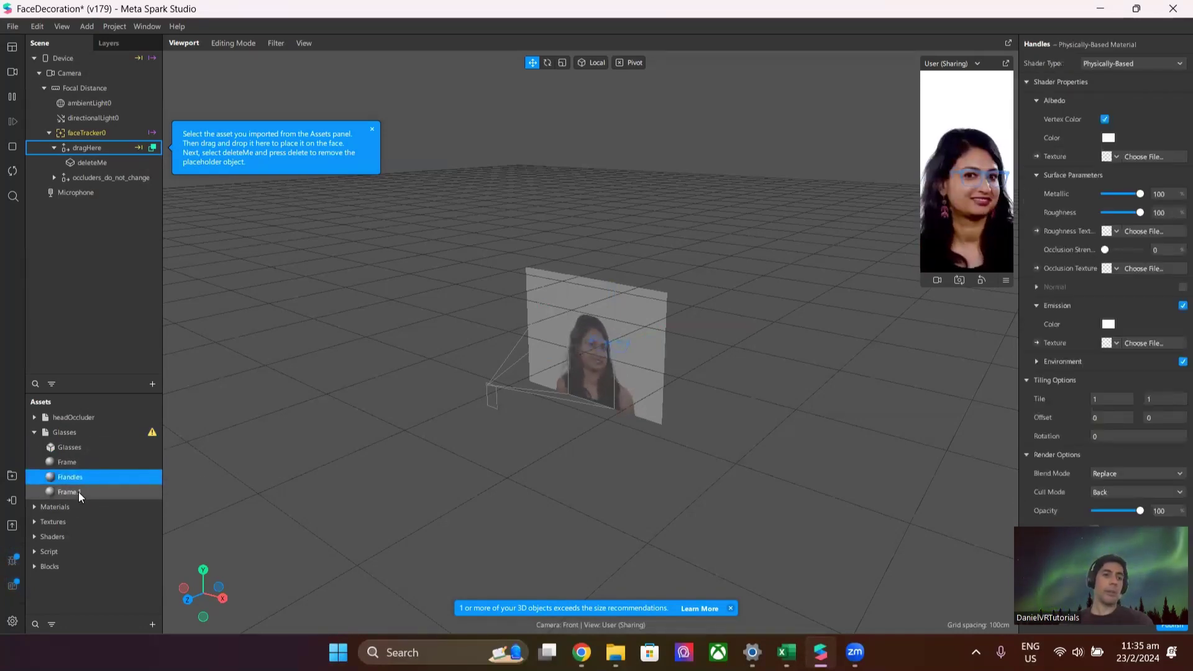
click(84, 445)
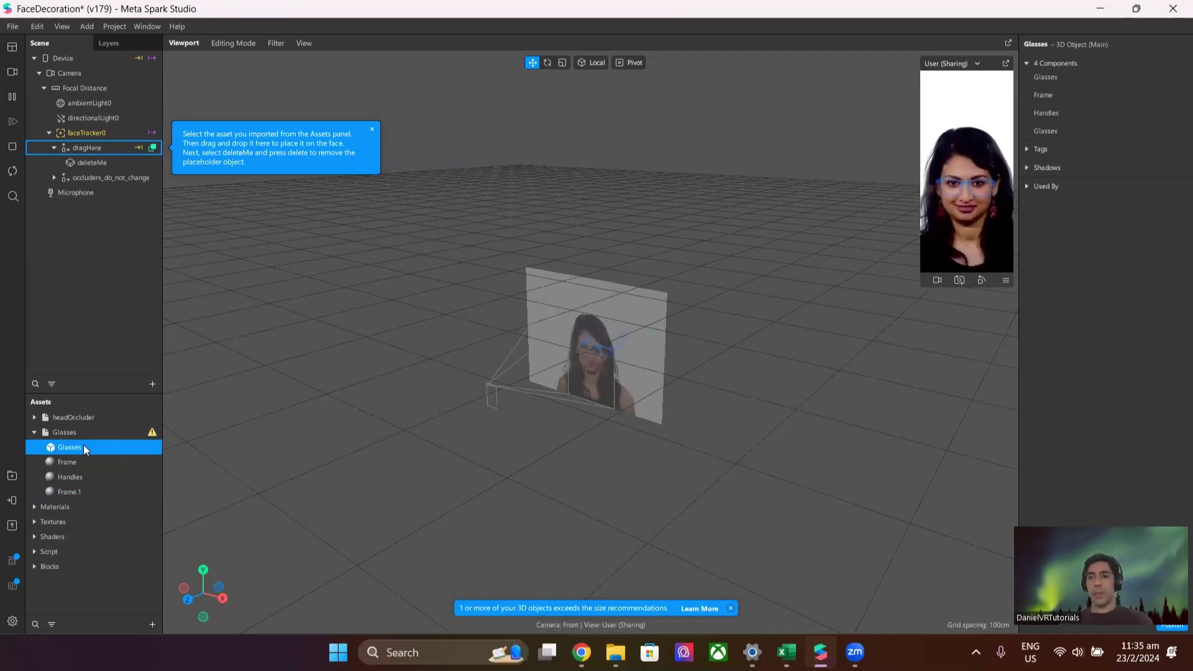
Enlarge the simulator preview to a moderate size and review its simulation options and the available iOS devices.
drag(920, 286, 845, 450)
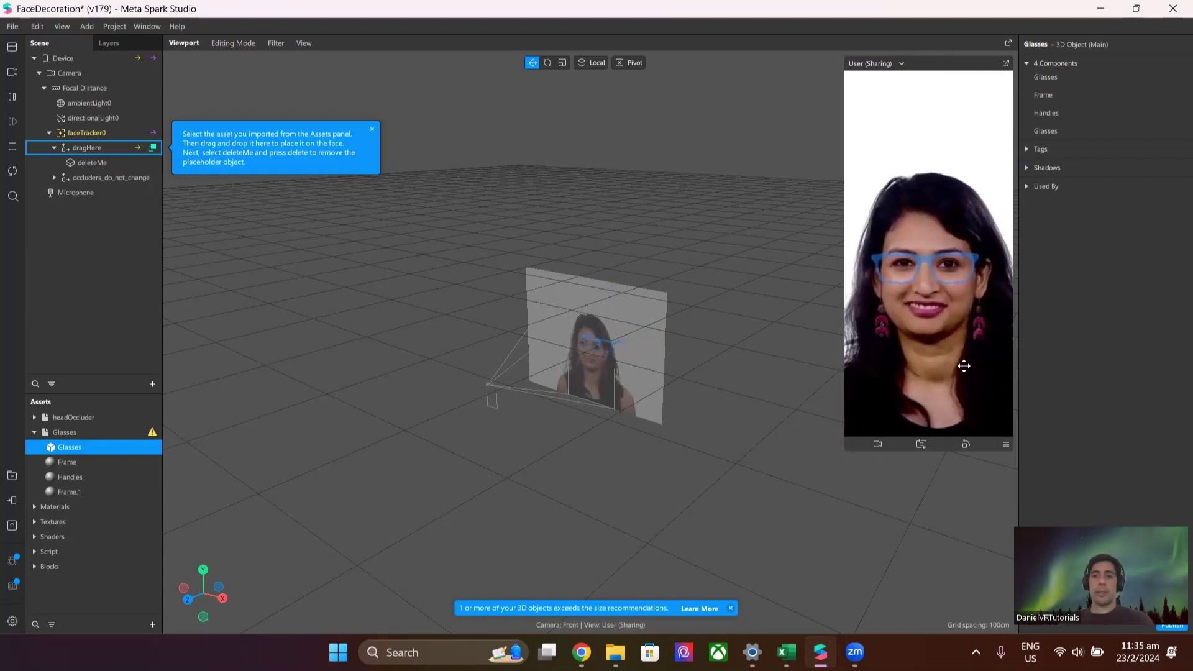
click(1005, 444)
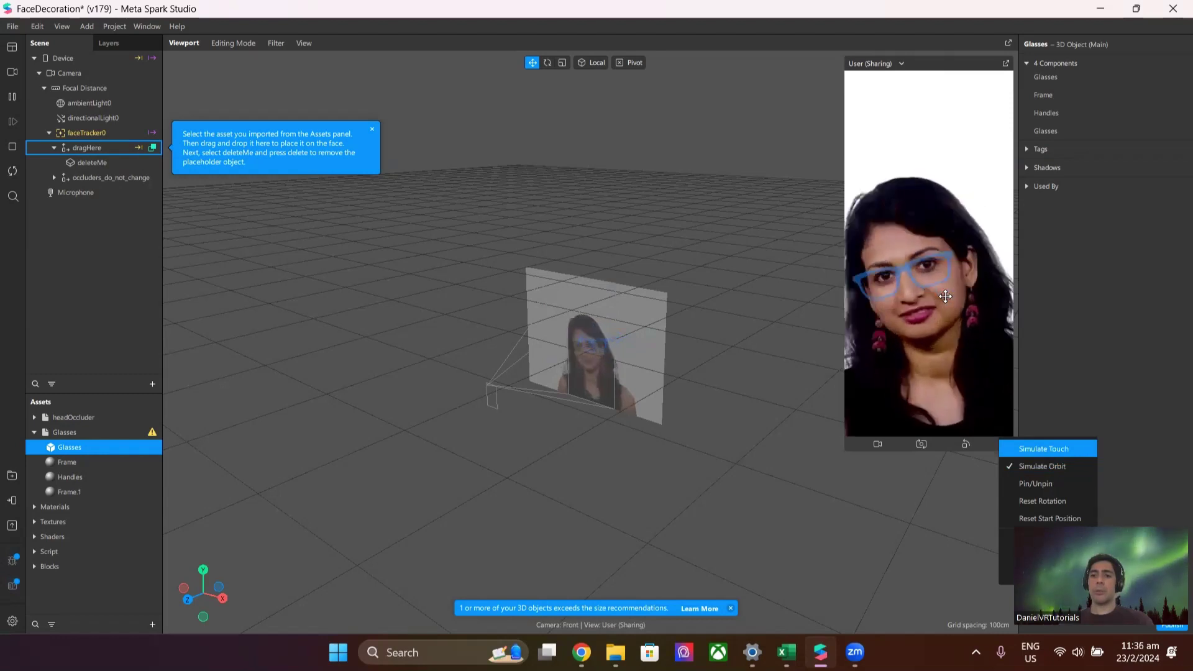
click(988, 388)
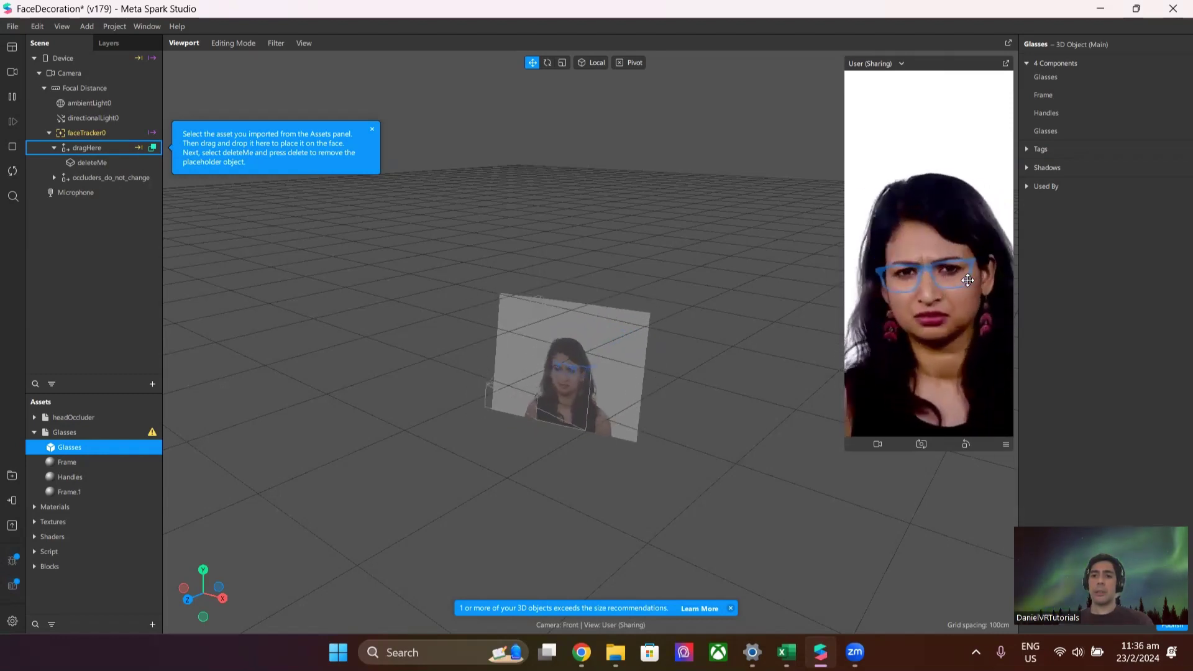
click(1005, 443)
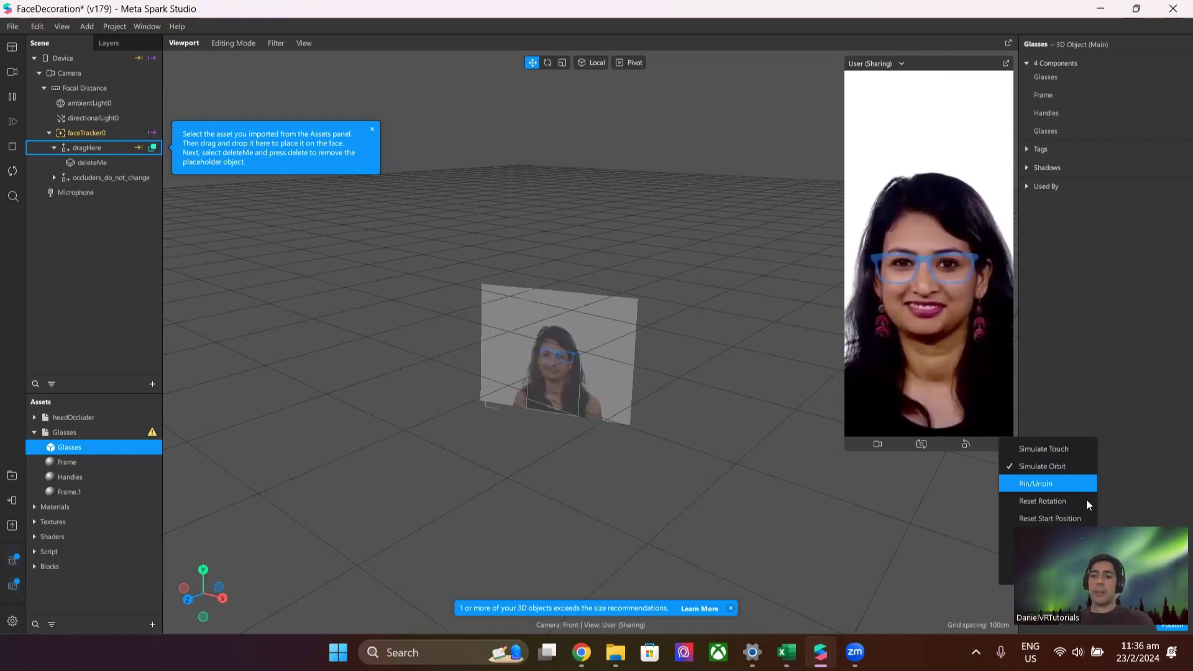
click(867, 463)
click(1006, 334)
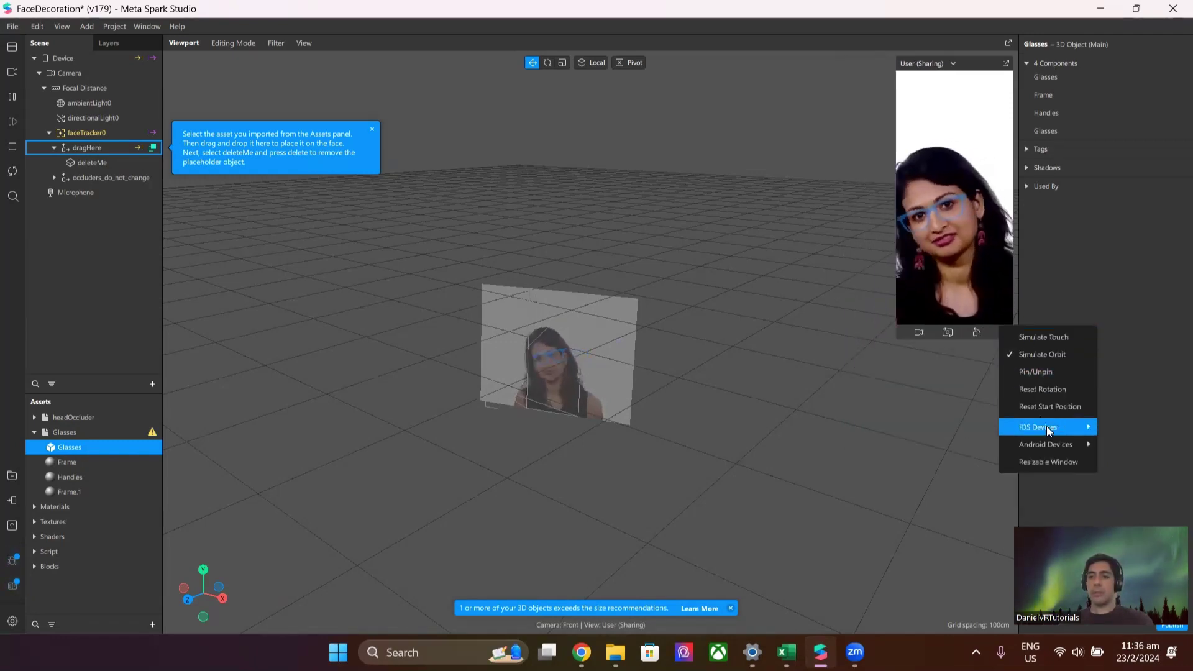
mouse_move(1067, 429)
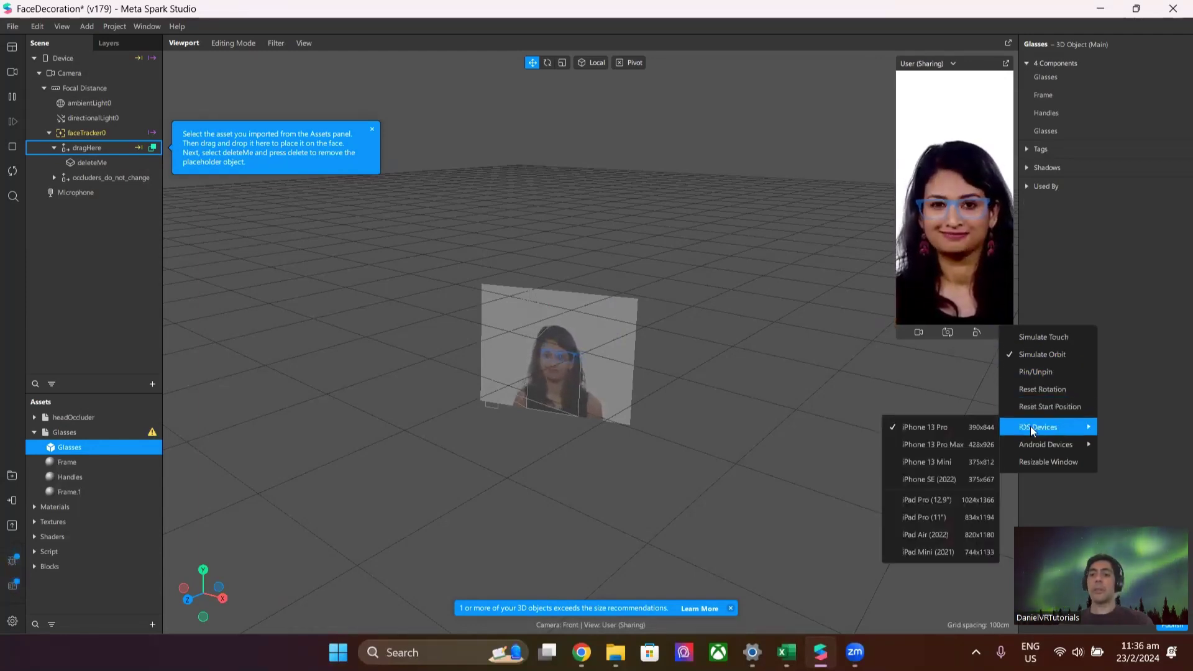
mouse_move(1027, 420)
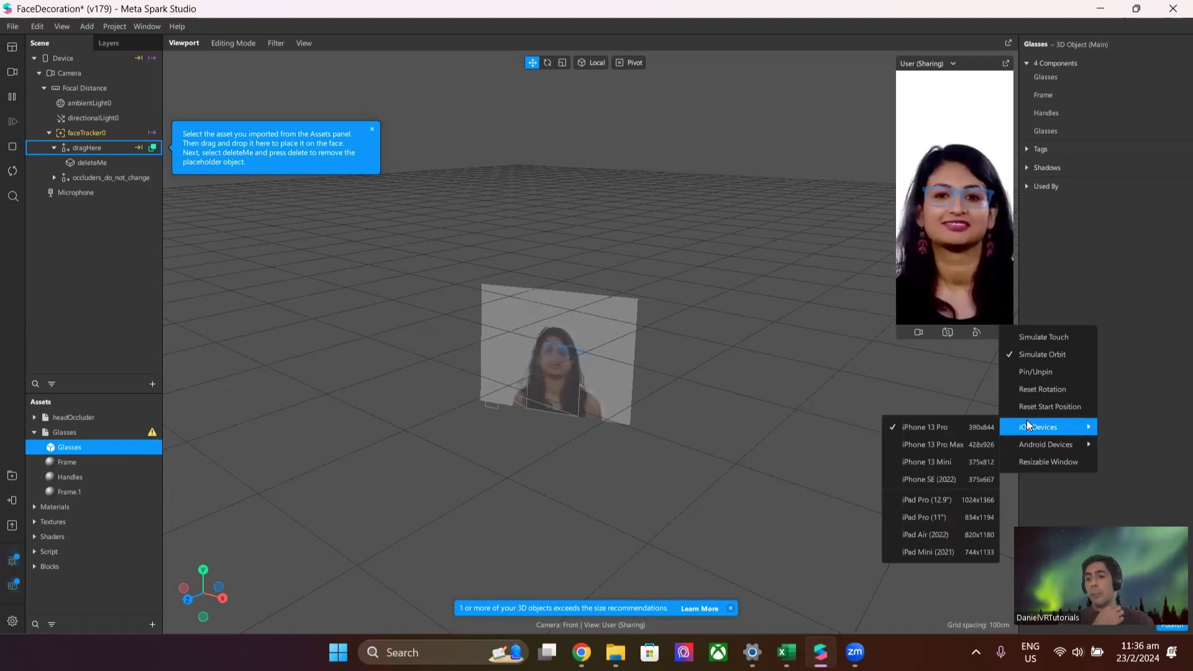
click(1045, 246)
Place the imported Glasses object under dragHere in the scene and hide the deleteMe placeholder.
drag(78, 447, 107, 169)
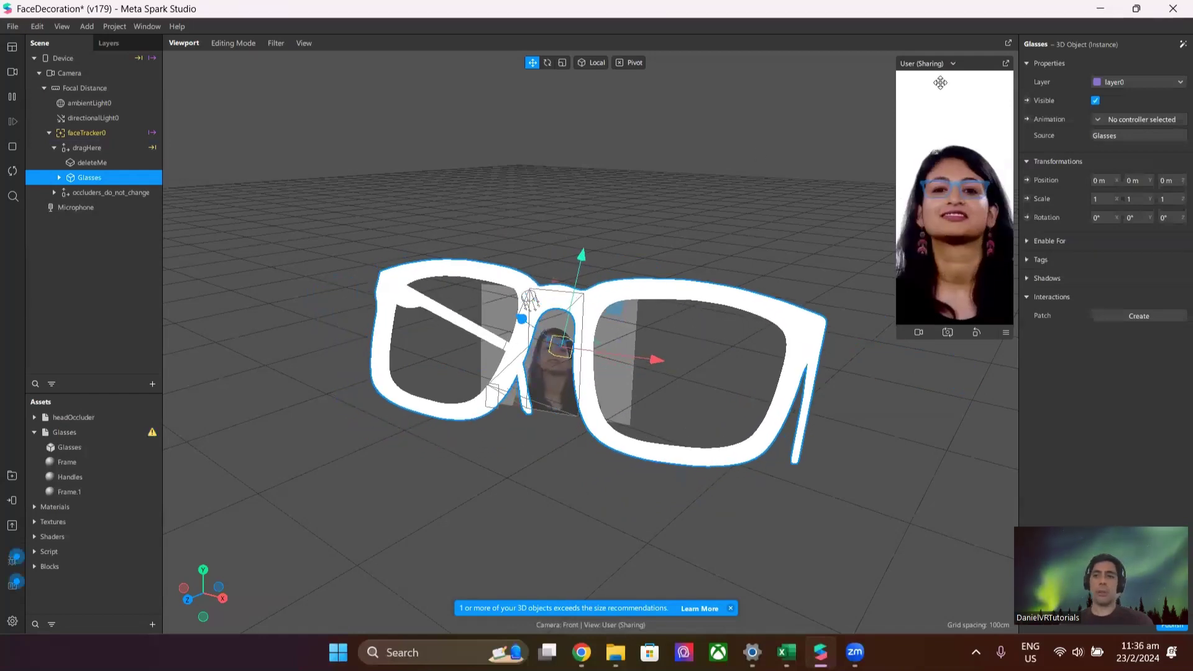
click(92, 162)
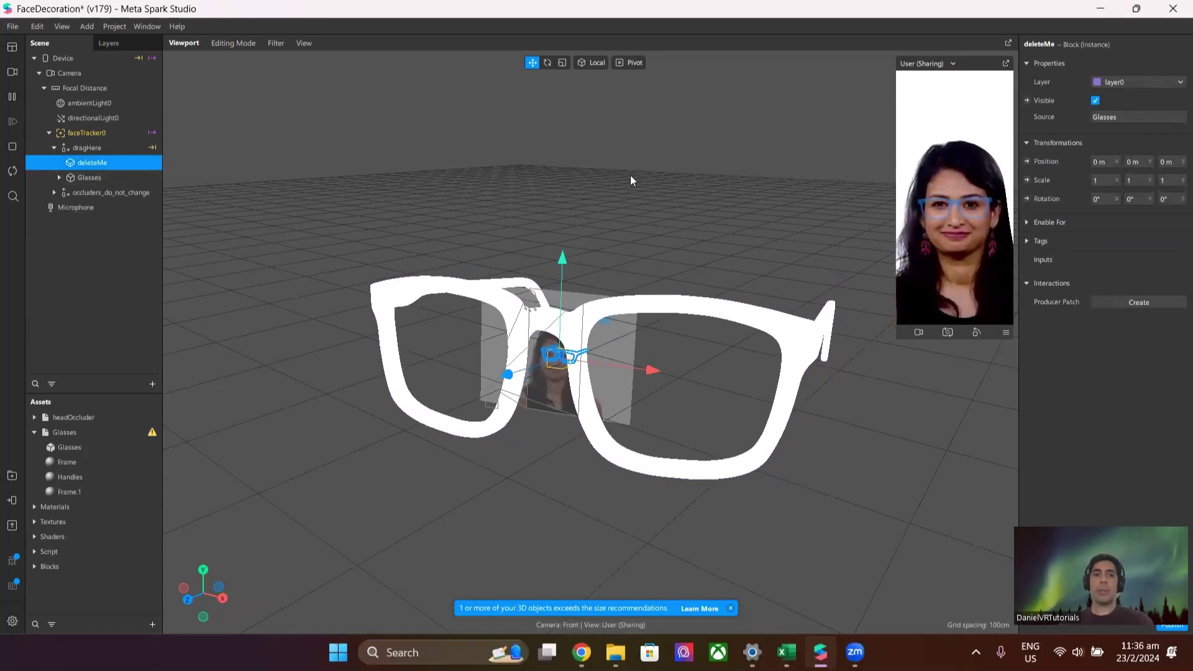
click(84, 178)
click(92, 163)
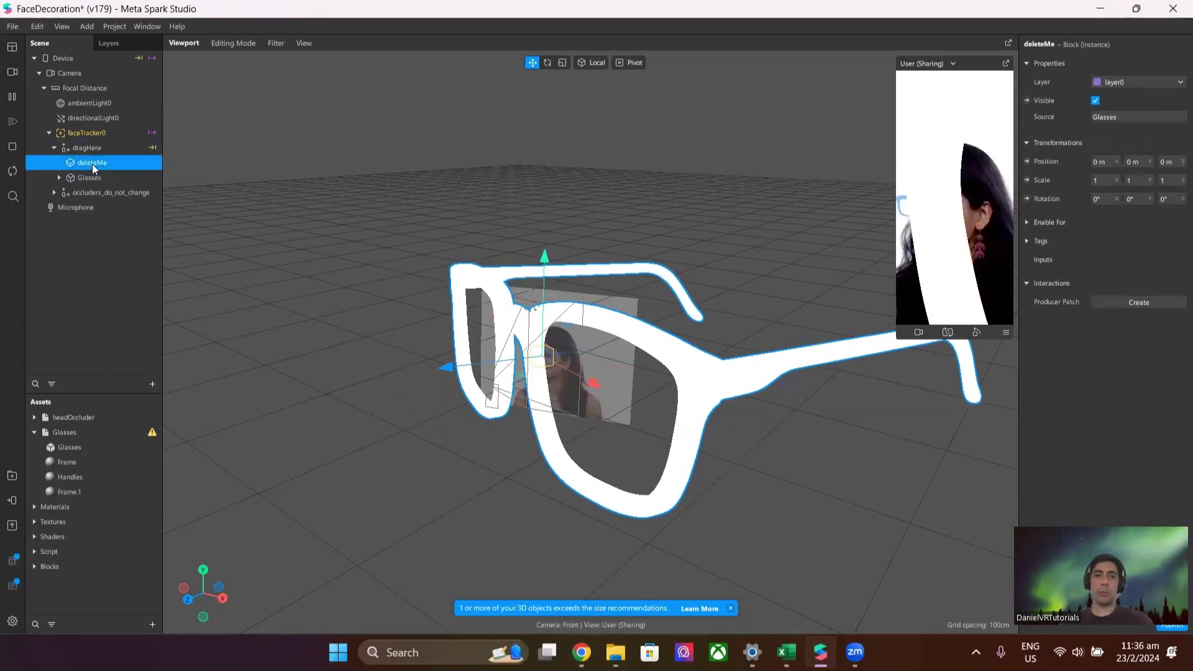
click(1096, 102)
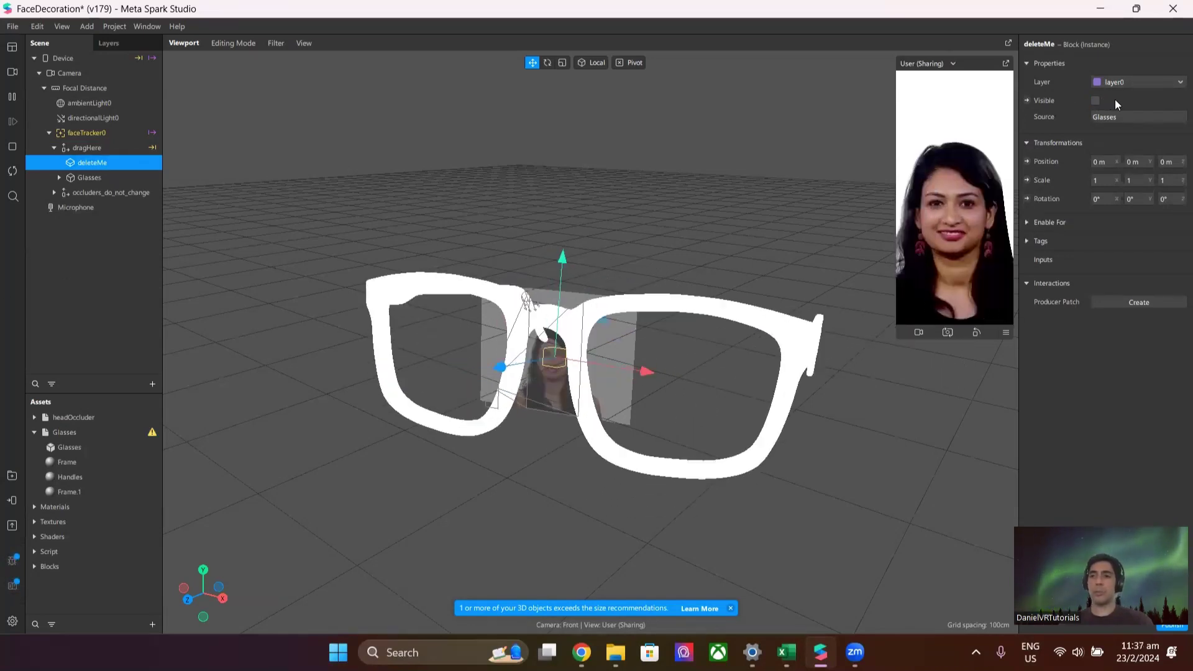
Set the scale of the Glasses object in the scene to 0.08 on the X, Y and Z axes.
click(72, 178)
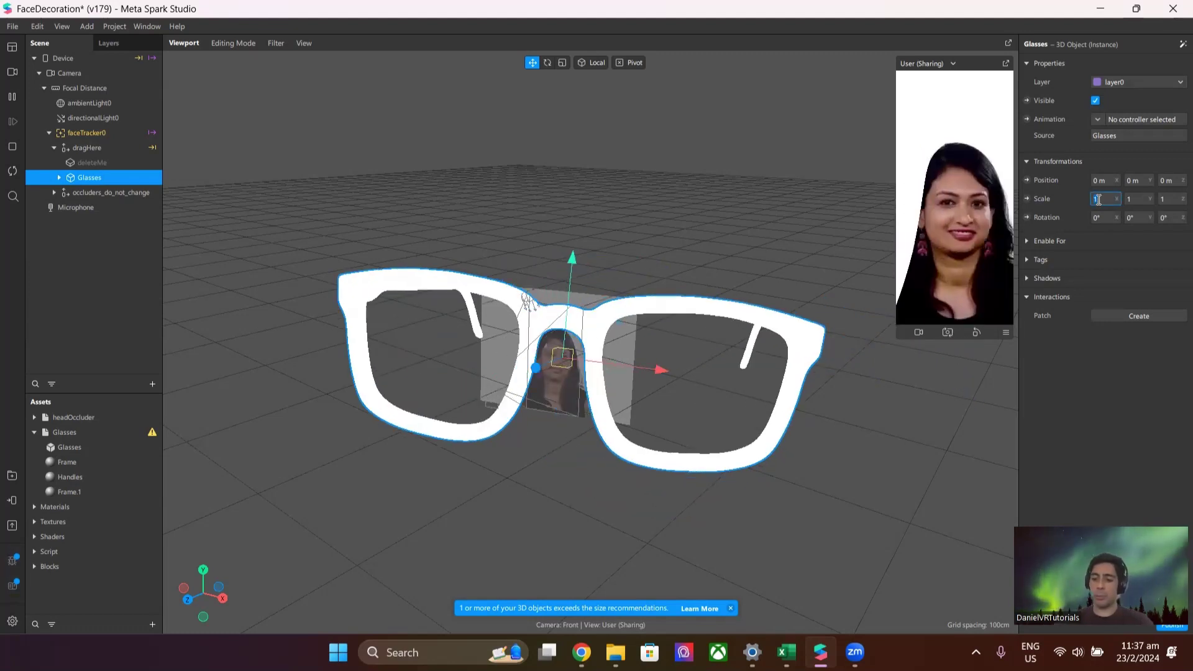
text(0)
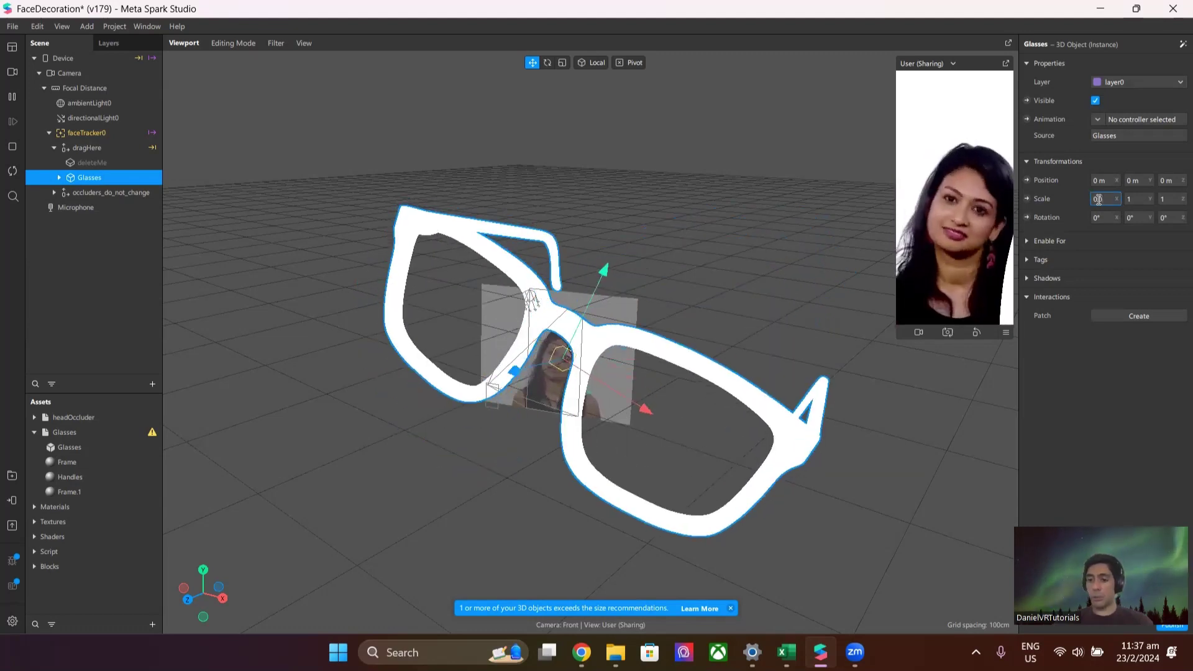
text(.08)
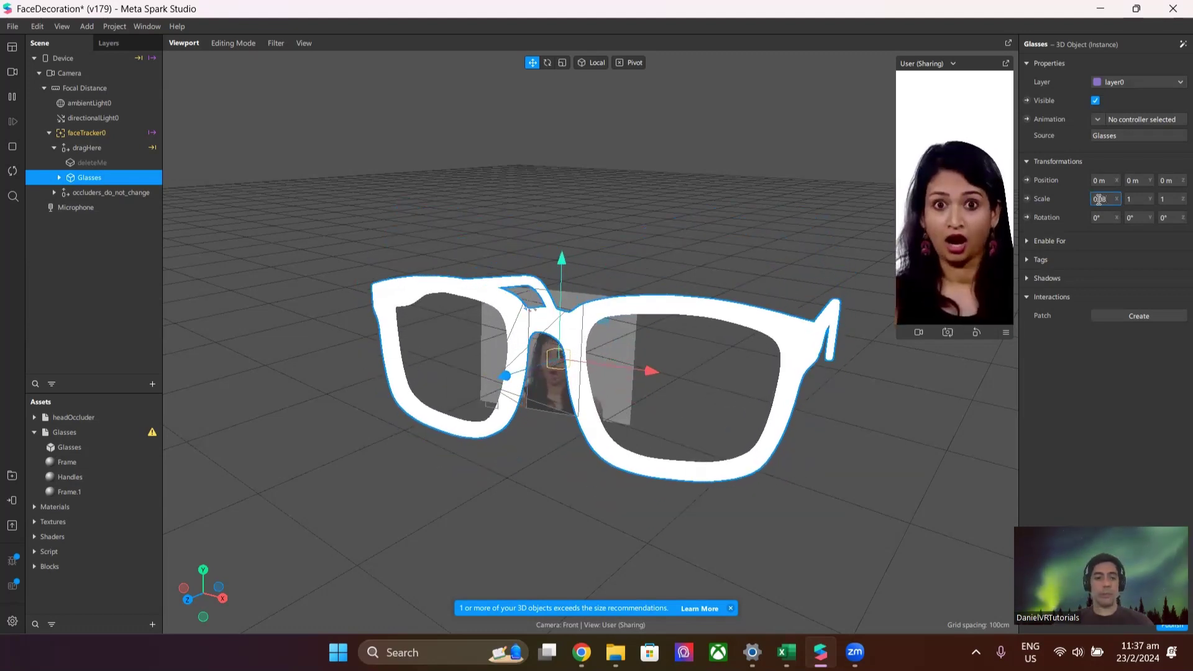
key(Tab)
text(0)
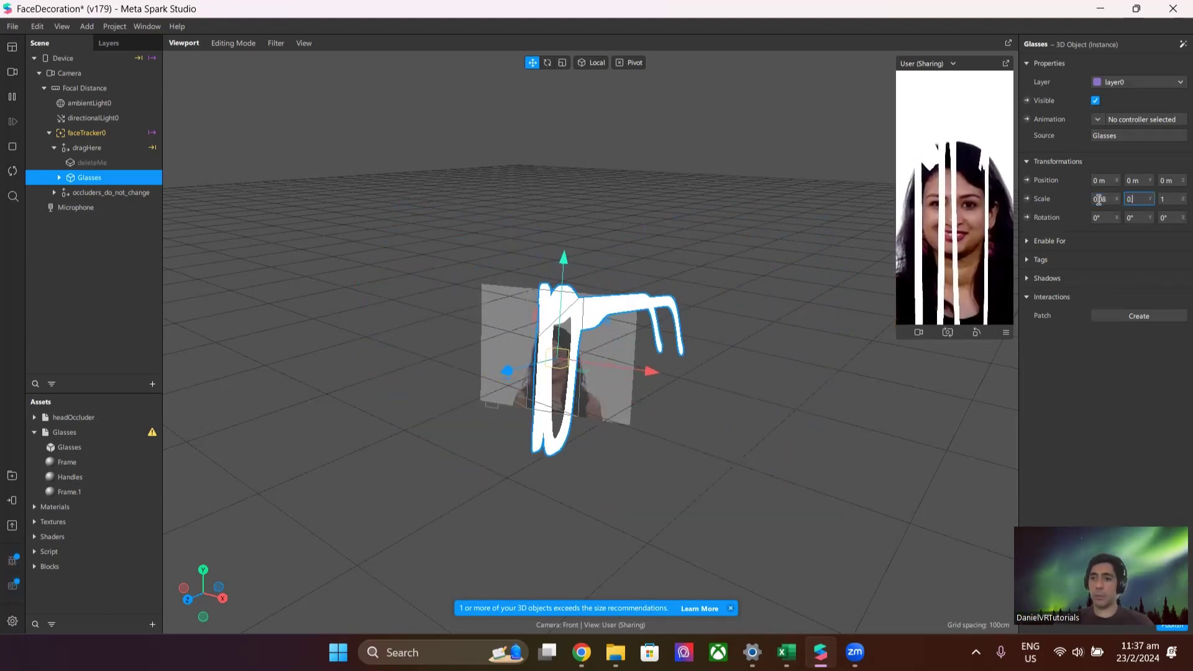
text(.08)
key(Tab)
text(0.0)
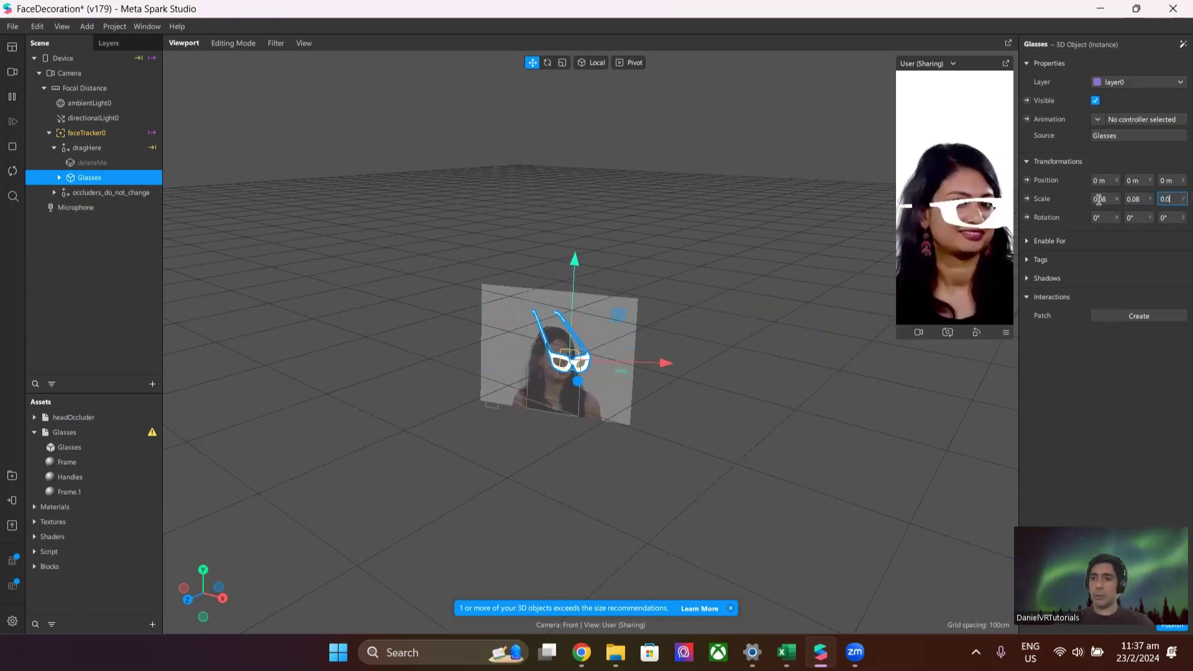
text(8)
key(Return)
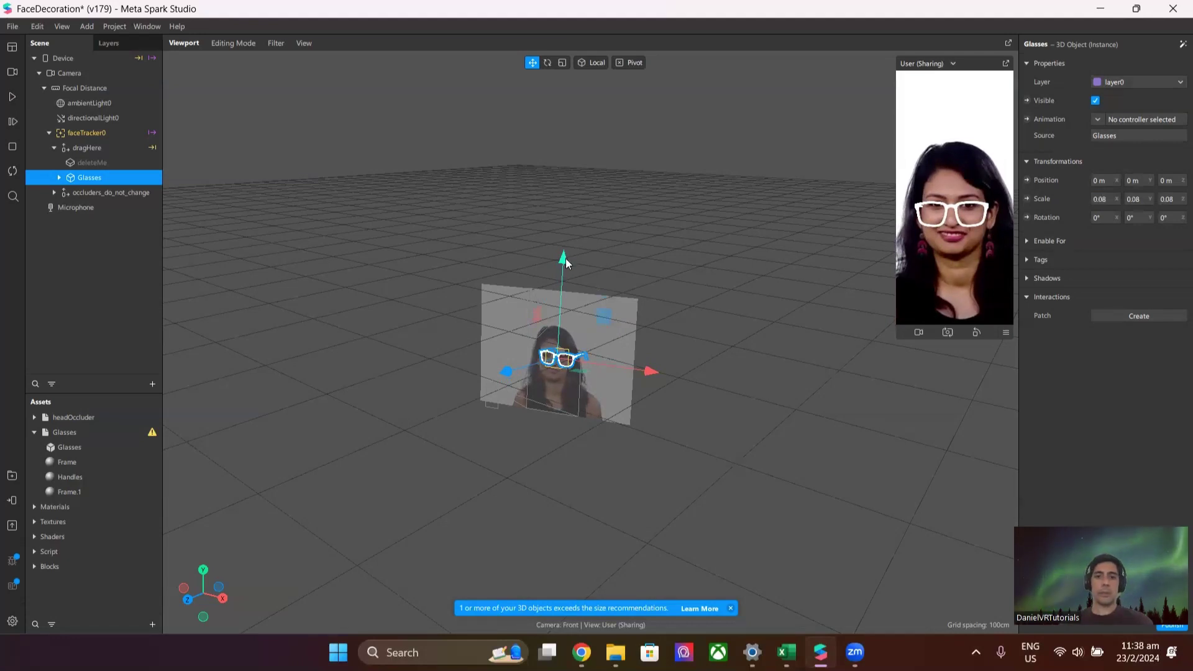
Raise the Glasses about 0.016 m along the Y axis and check their fit against the faceTracker0 head outline.
drag(565, 263, 572, 255)
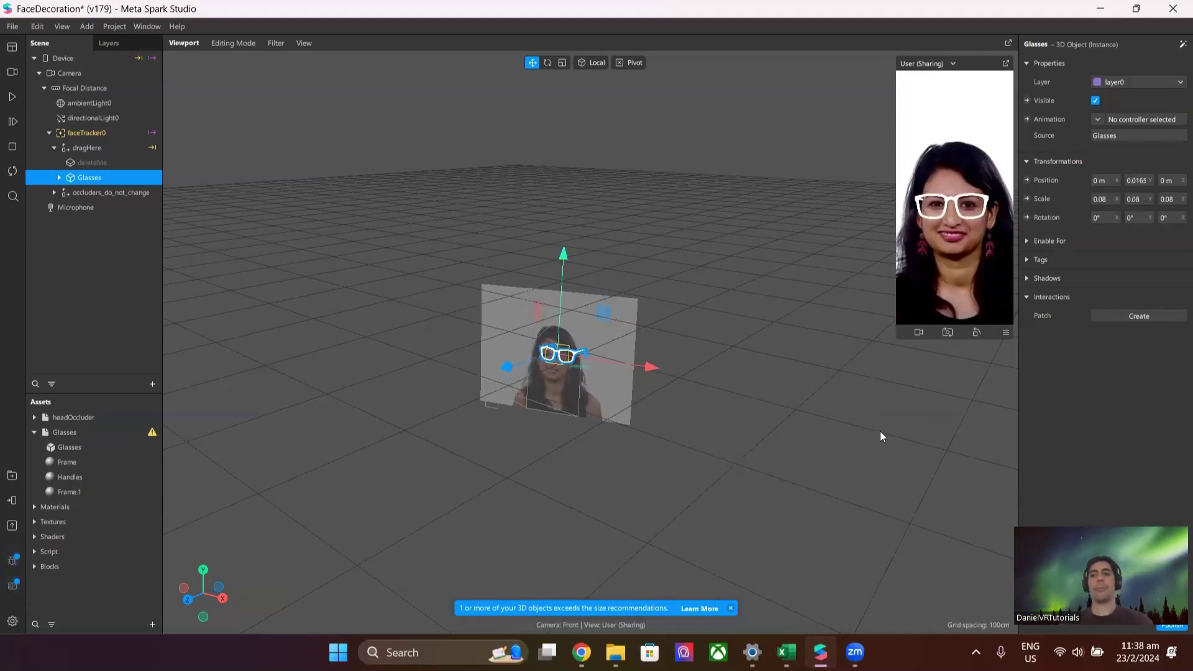
scroll(598, 350, up, 5)
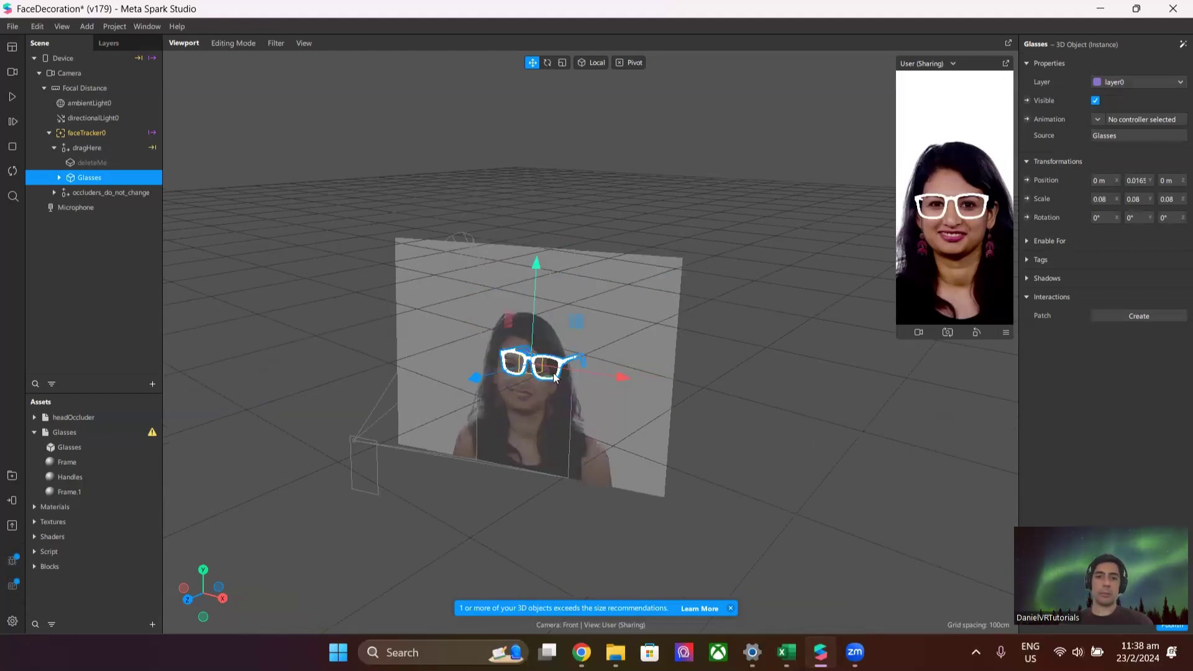
right_drag(598, 352, 395, 288)
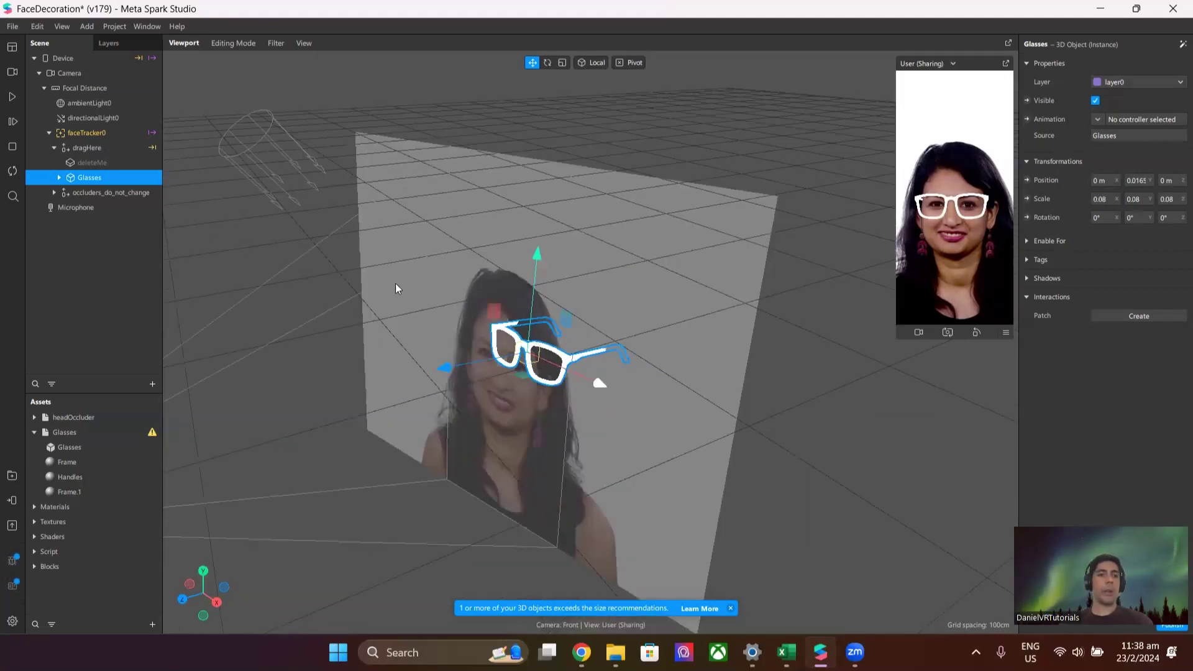
click(90, 134)
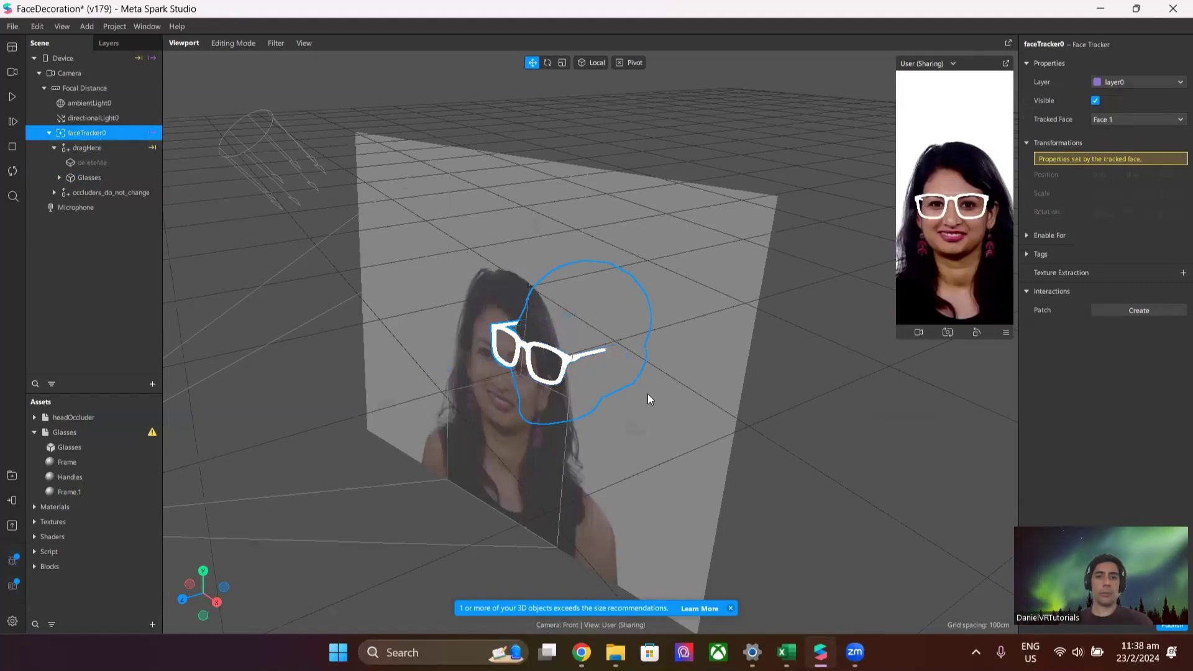
right_drag(648, 394, 229, 214)
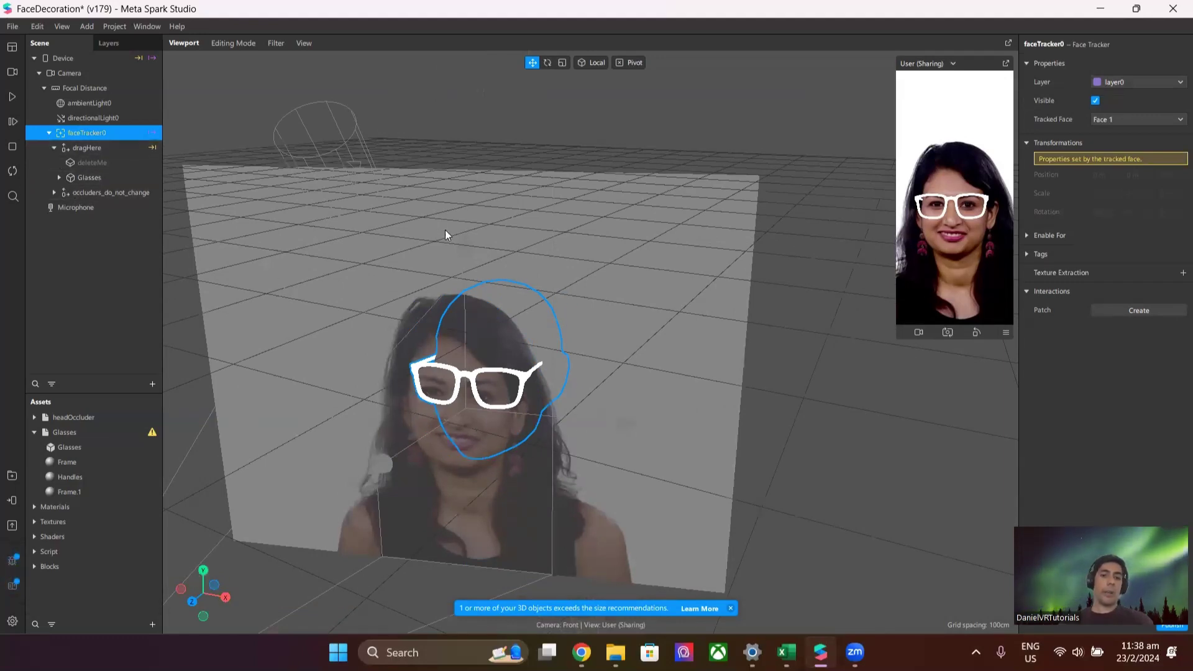
Preview the glasses on several faces from the real-time simulation videos and return to the first face.
click(12, 72)
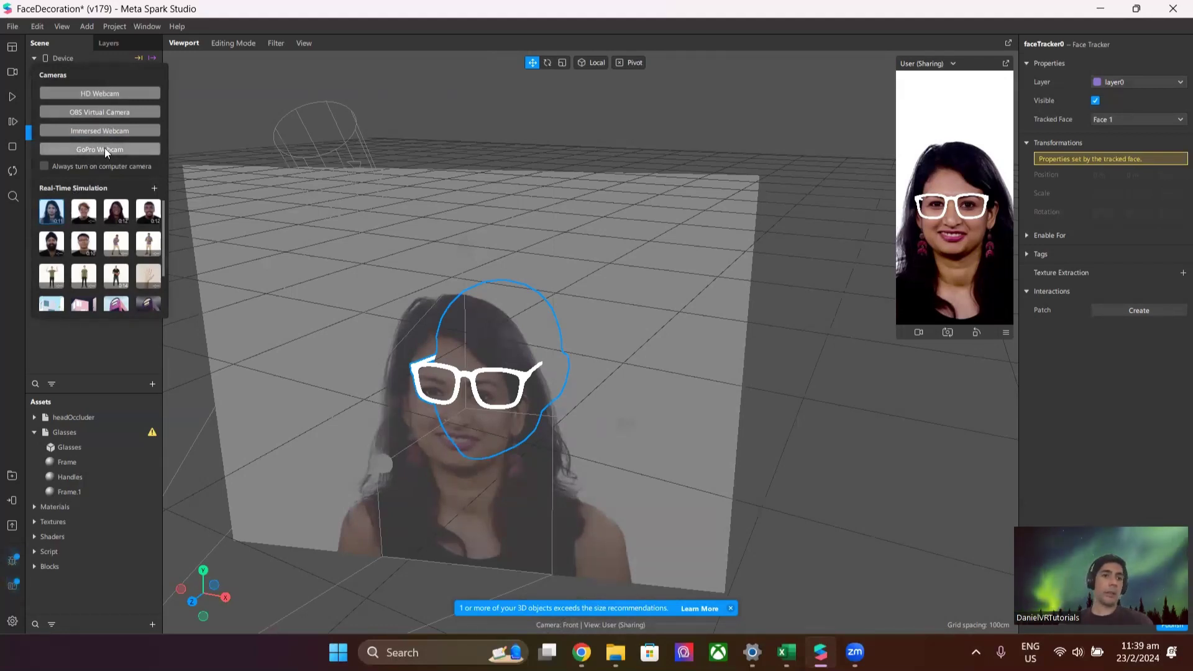
click(112, 213)
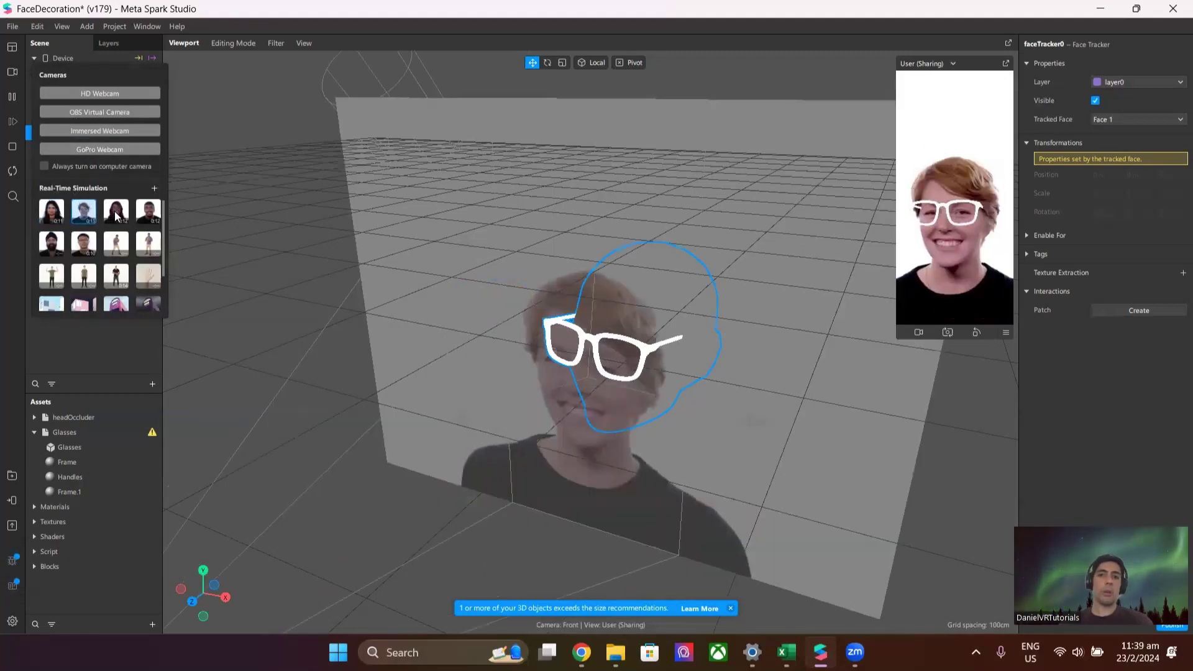
click(155, 219)
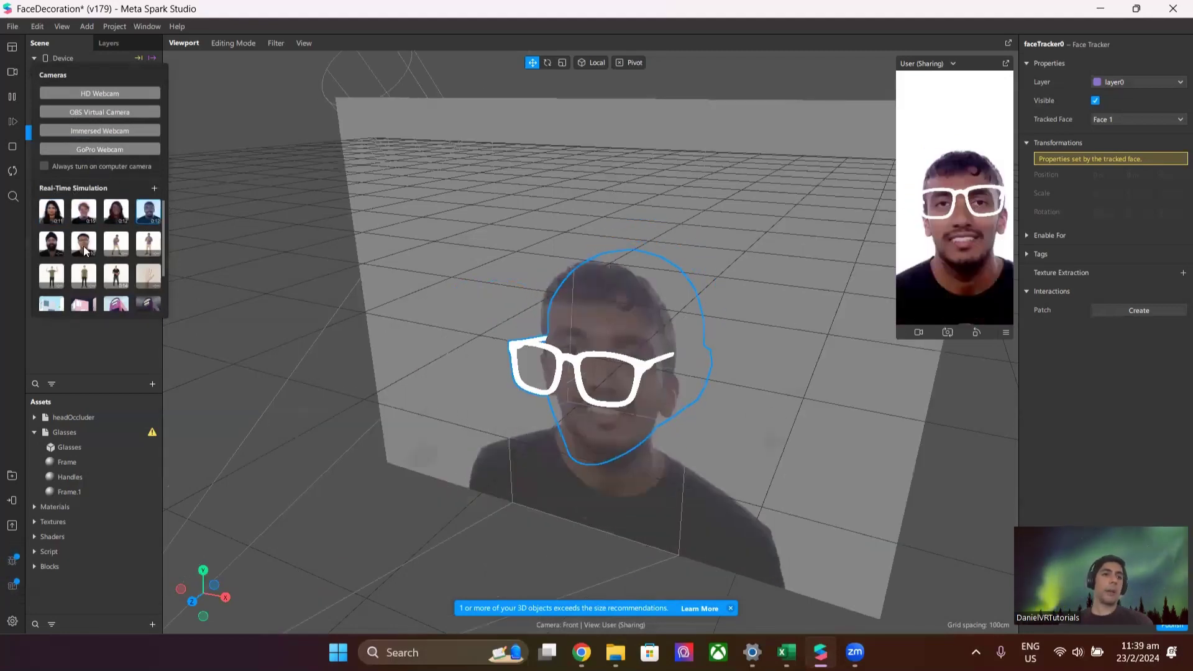
click(52, 246)
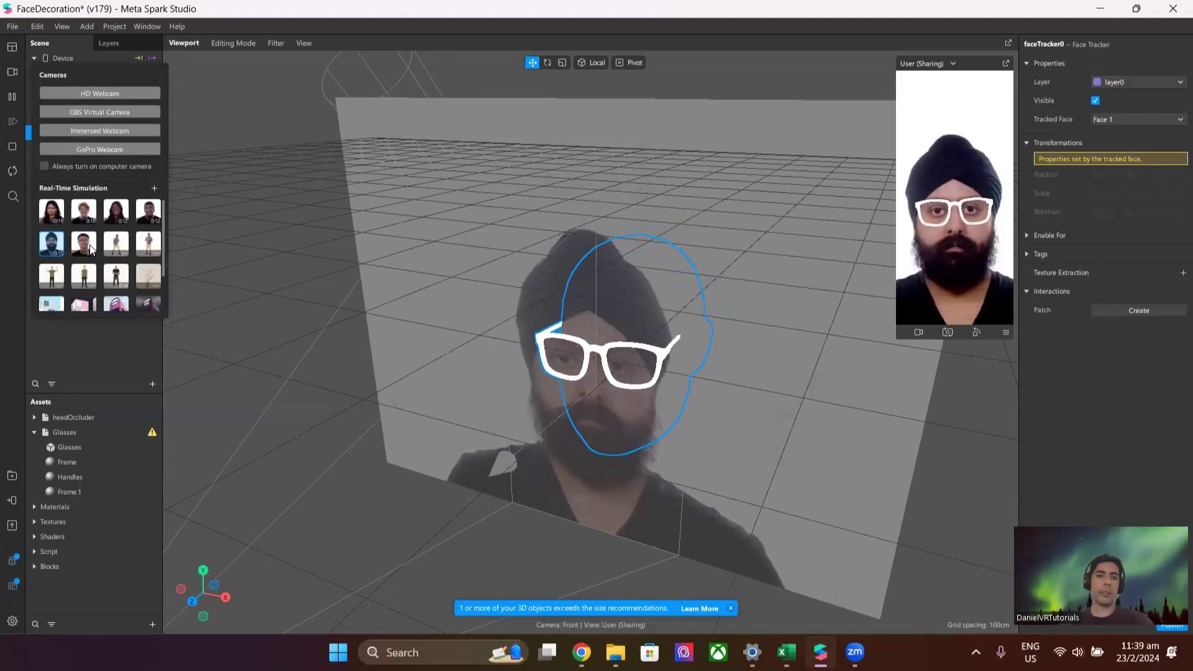
click(52, 213)
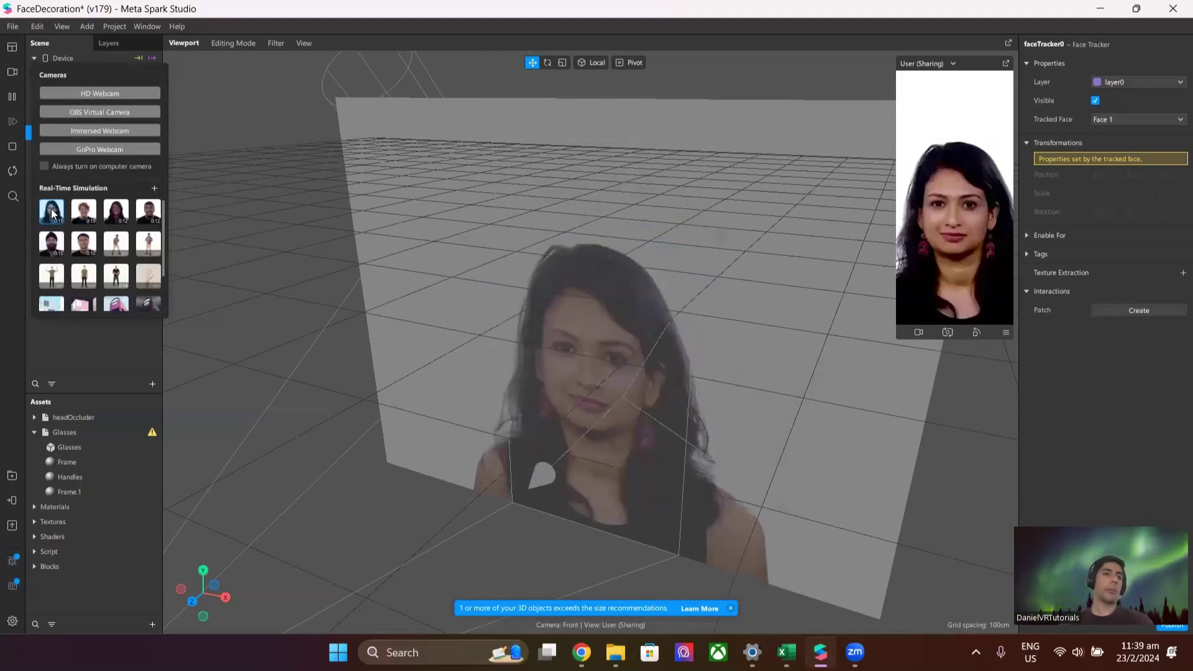
click(85, 243)
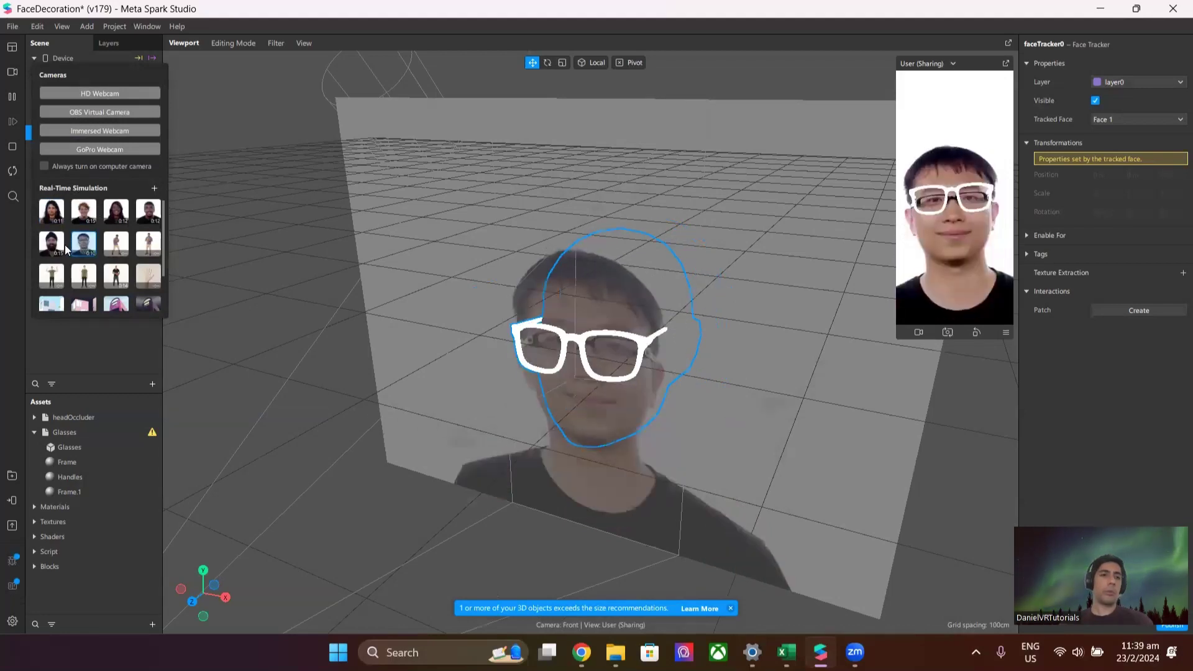
click(59, 214)
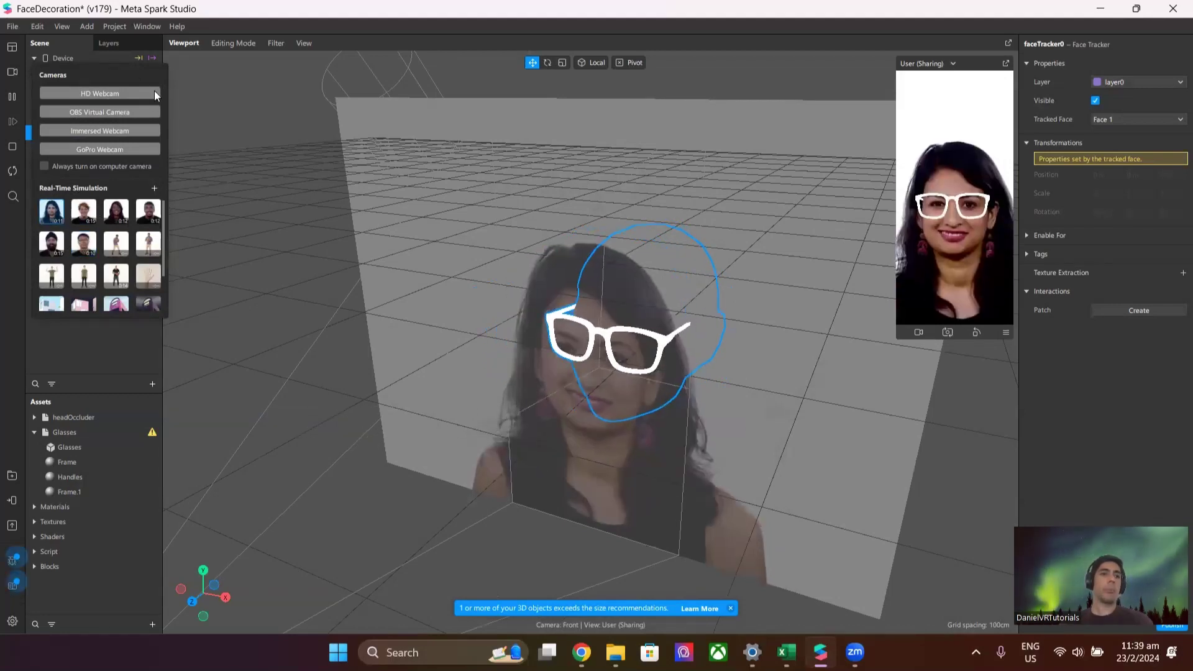
Examine the Frame, Handles and Glasses meshes inside the scene's Glasses object and the material assigned to each.
click(77, 349)
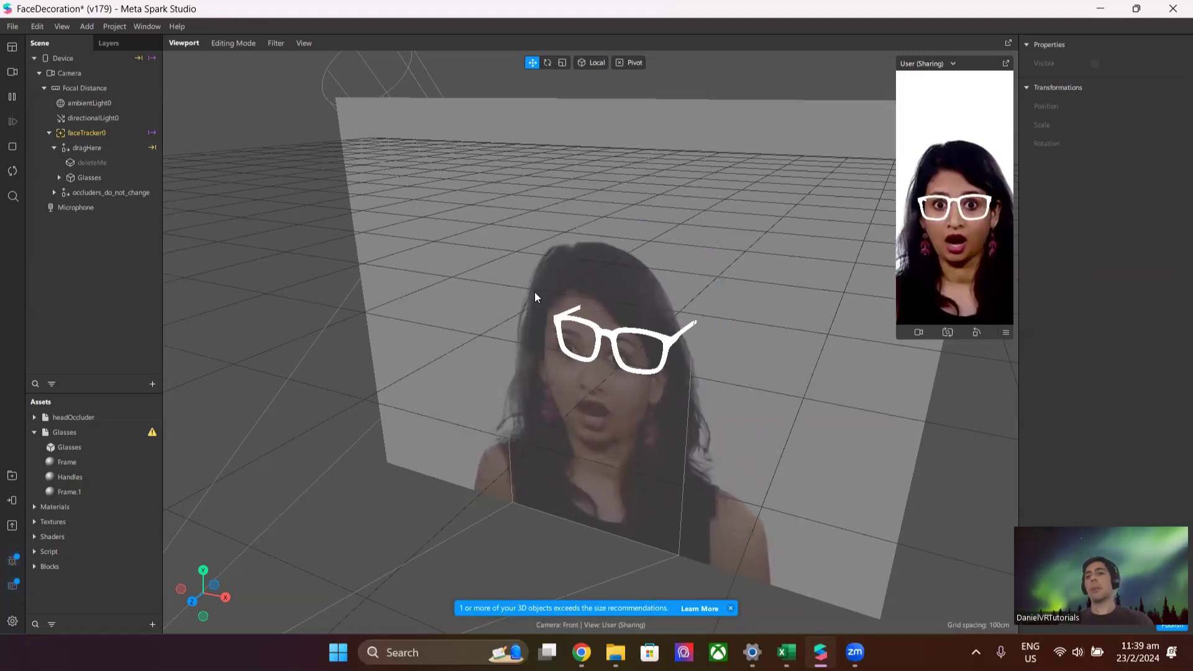
click(89, 179)
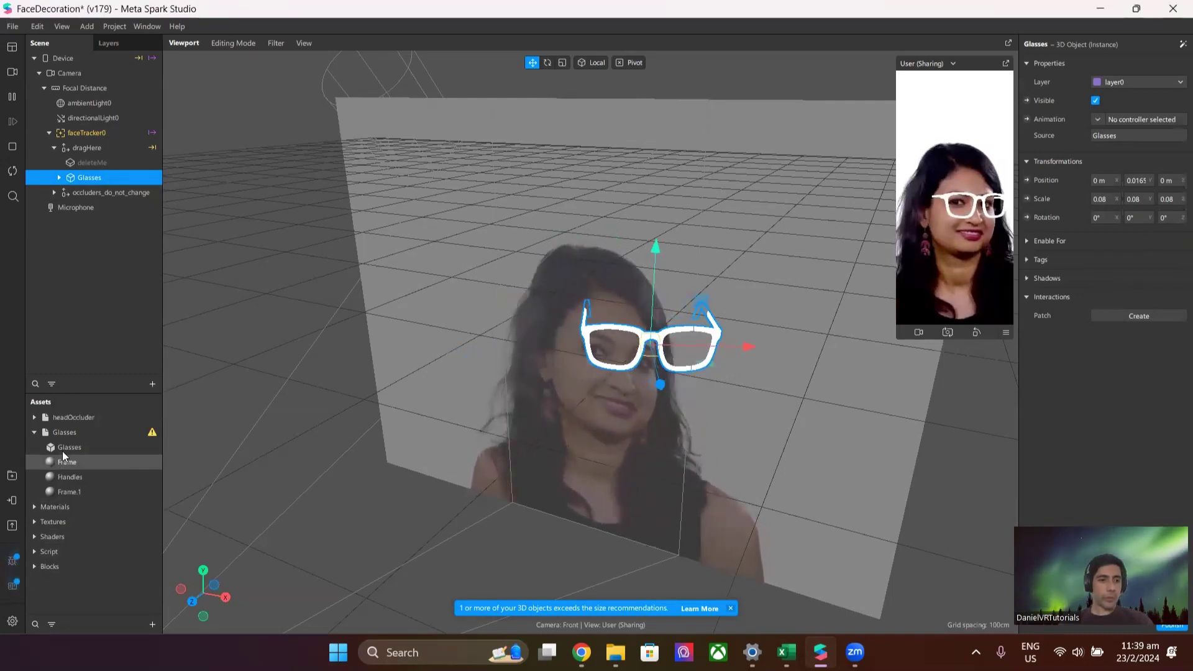
click(59, 178)
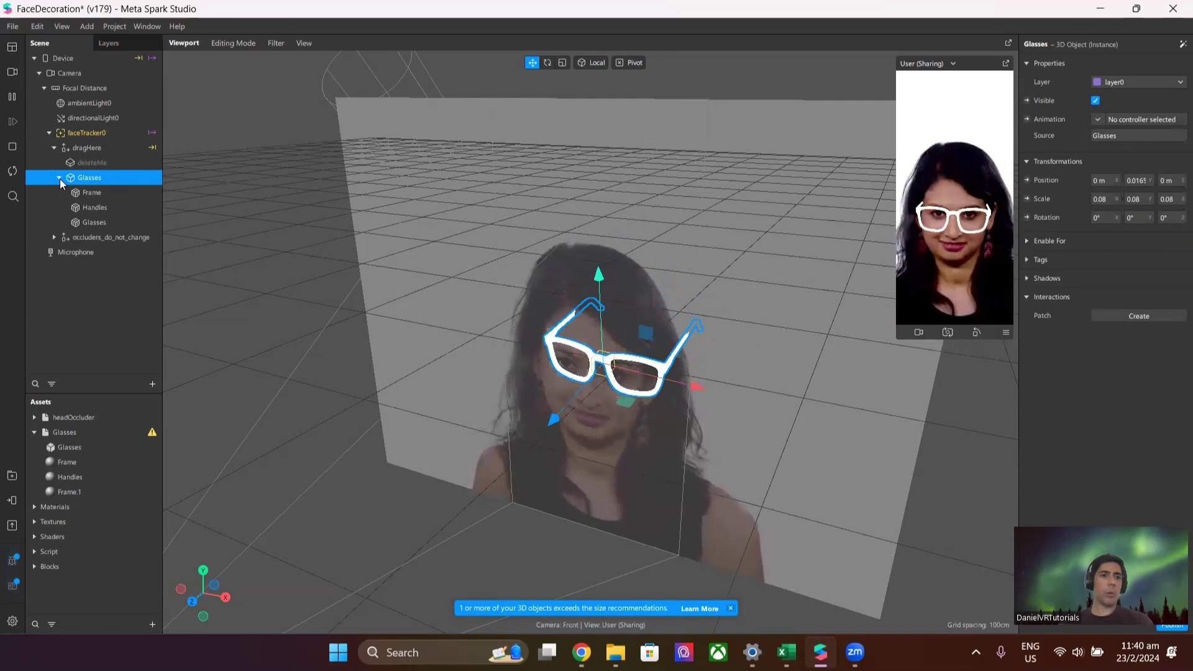
click(100, 206)
click(100, 221)
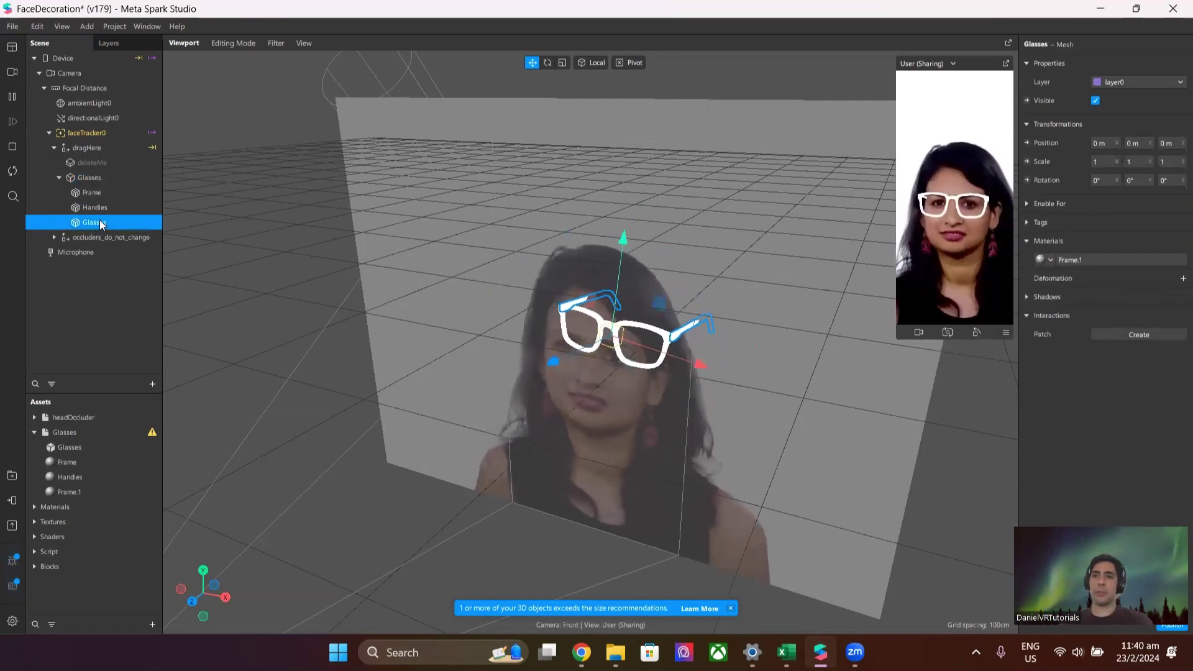
key(Up)
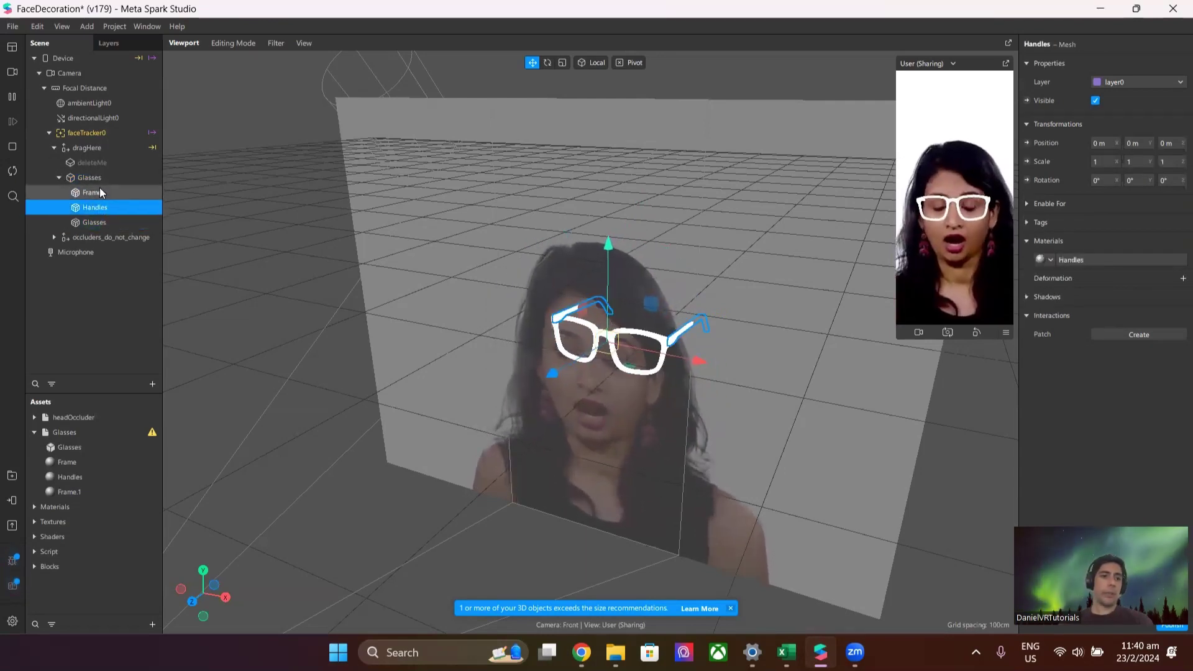
click(100, 191)
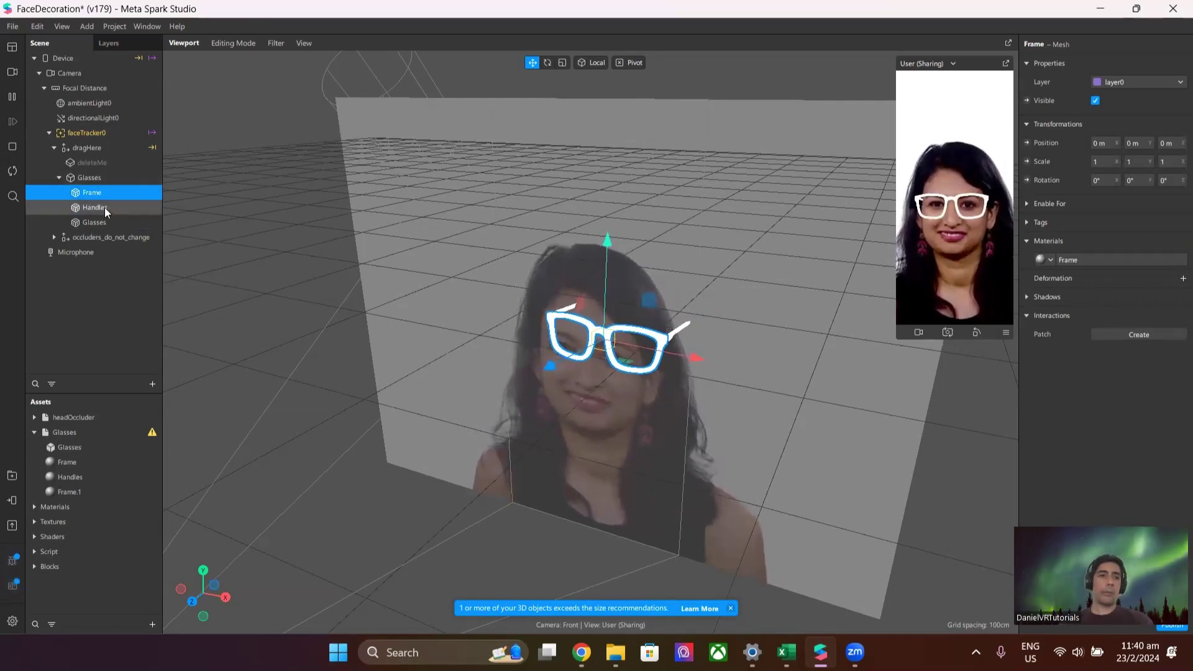
click(103, 209)
click(118, 224)
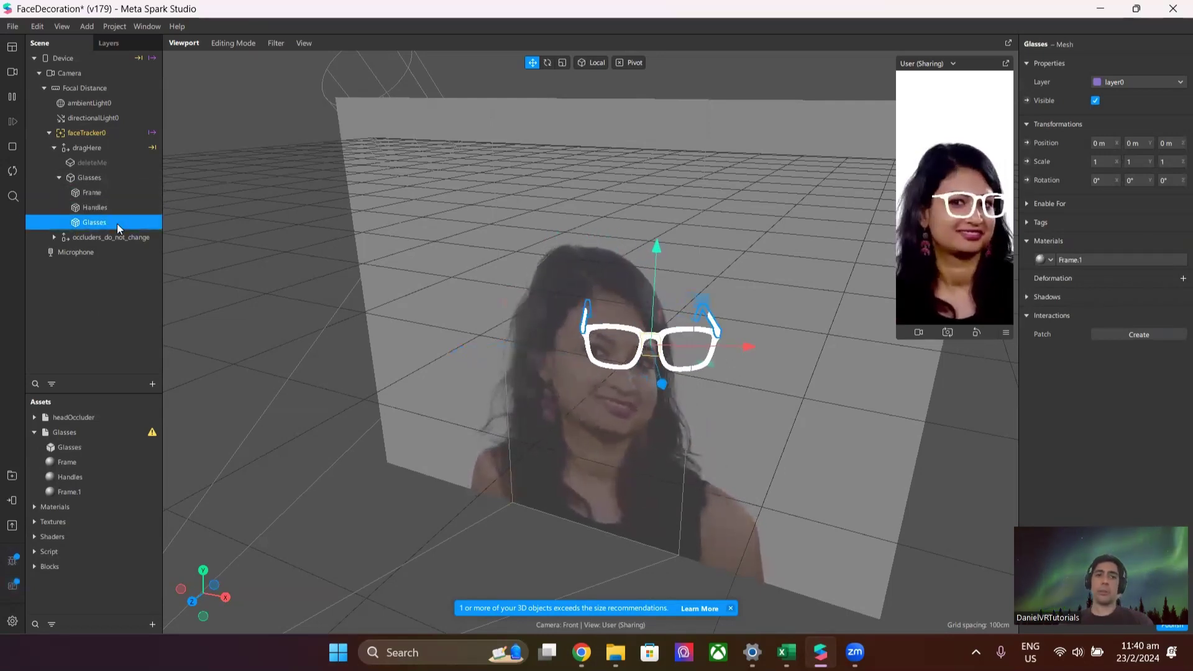
click(110, 189)
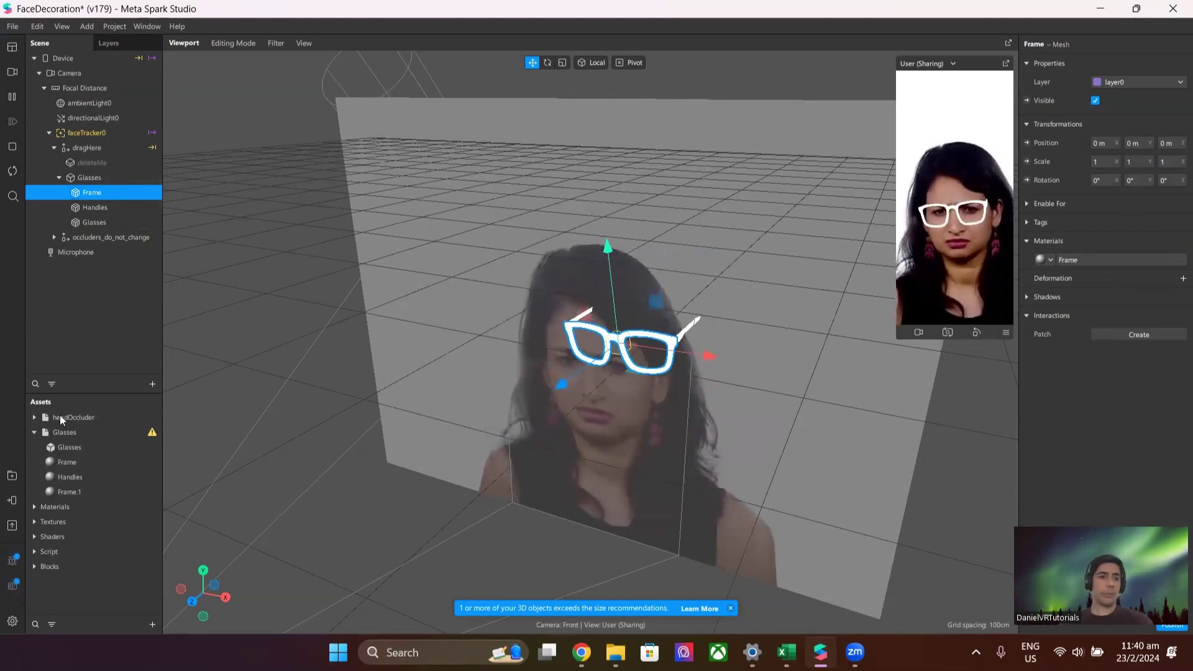
Review the shader properties of the Frame, Handles and Frame.1 materials and the components of the imported Glasses asset.
click(70, 462)
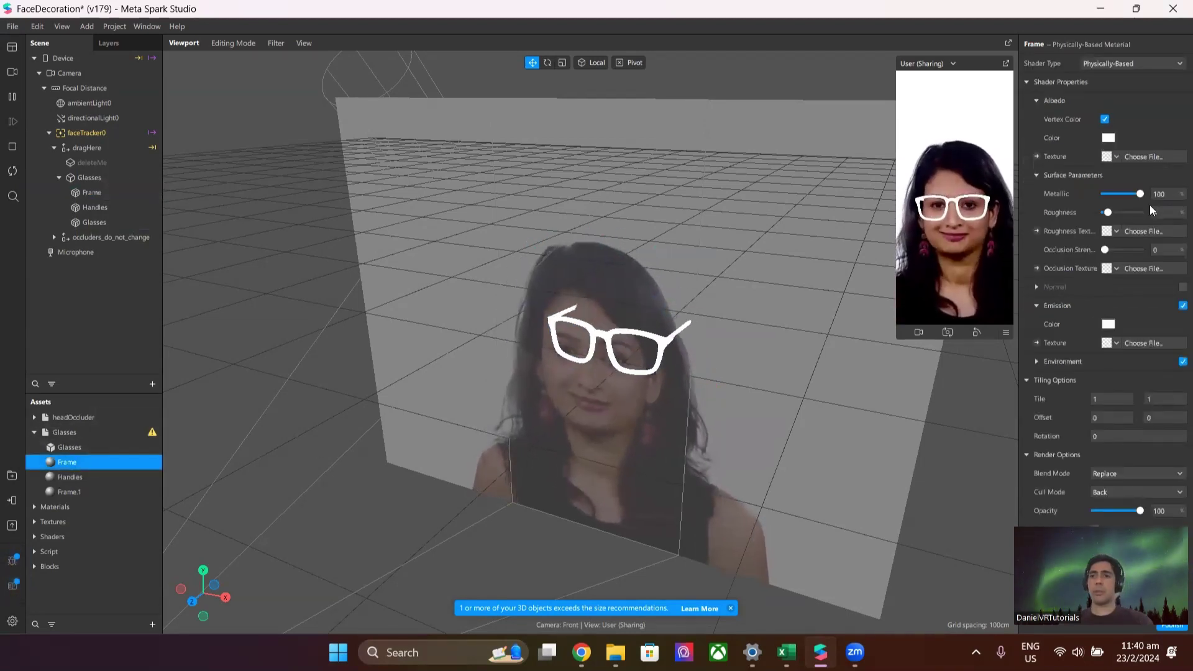
click(69, 478)
click(74, 493)
click(79, 447)
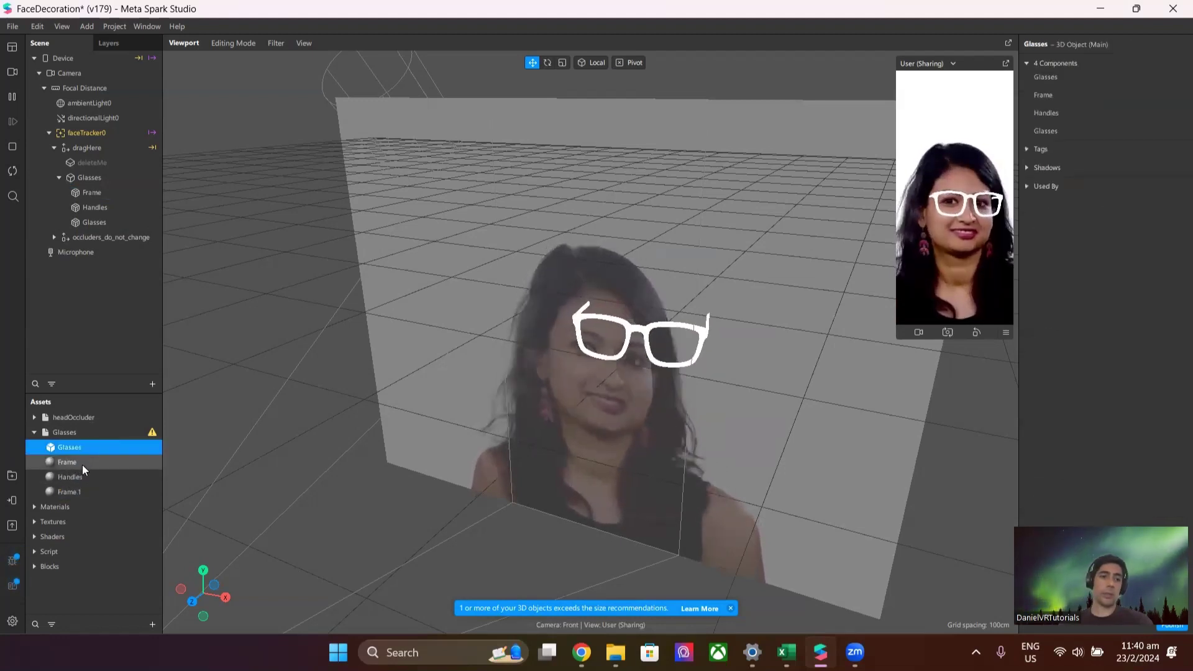
click(82, 467)
click(82, 479)
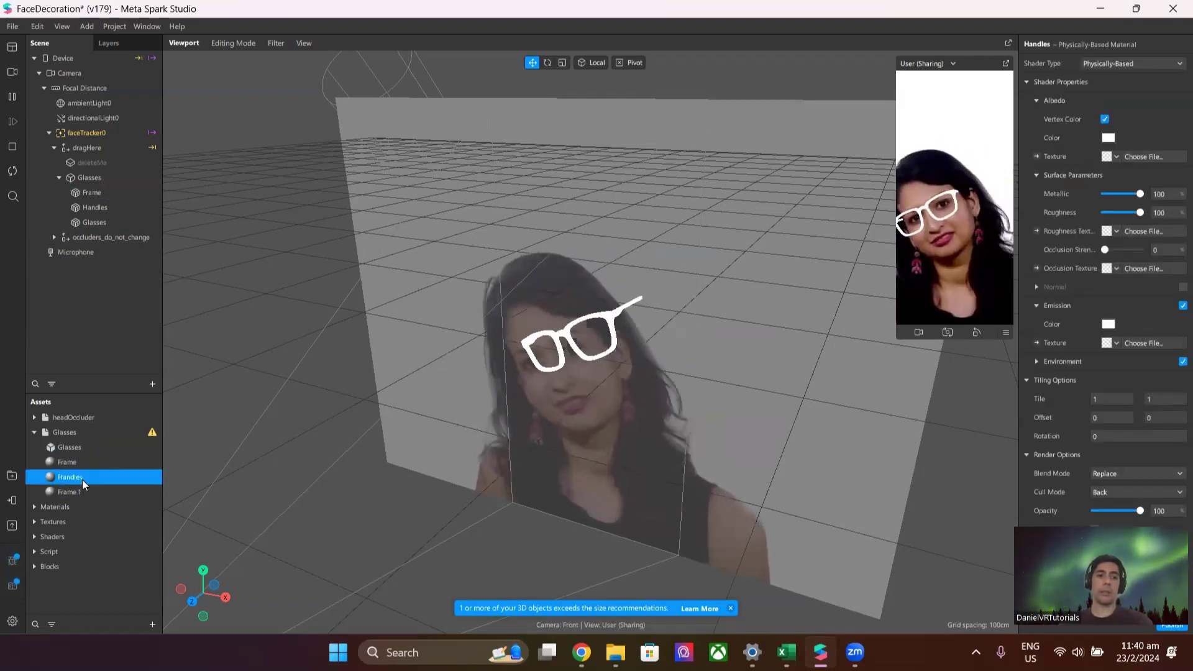
click(1143, 160)
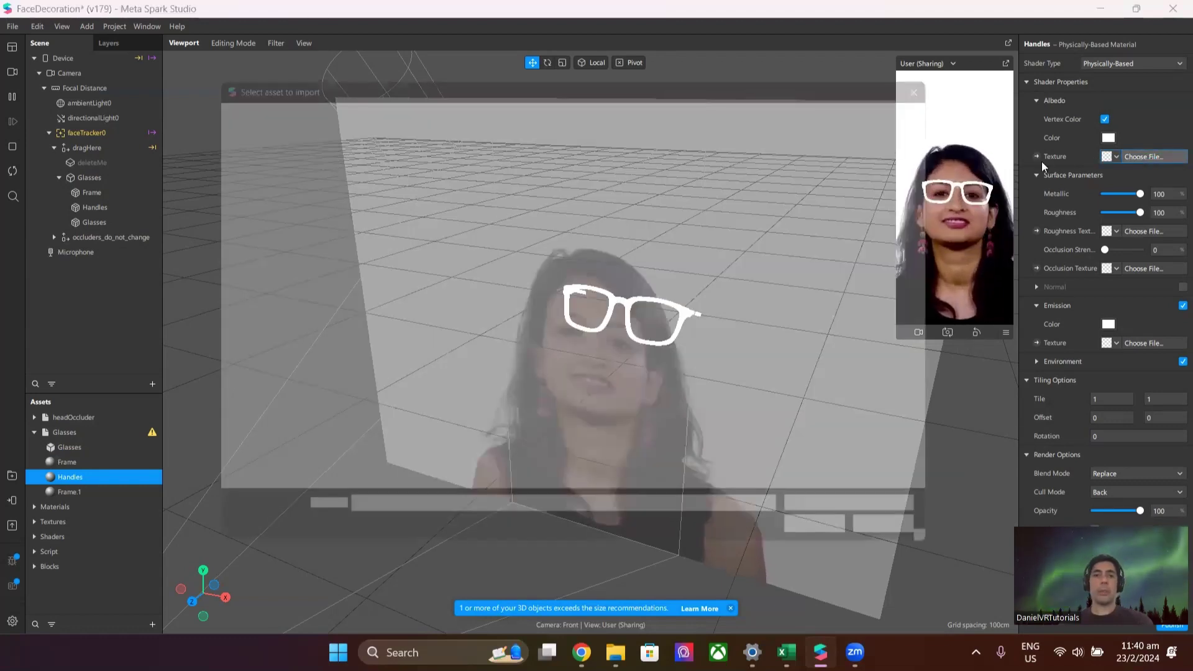
click(625, 102)
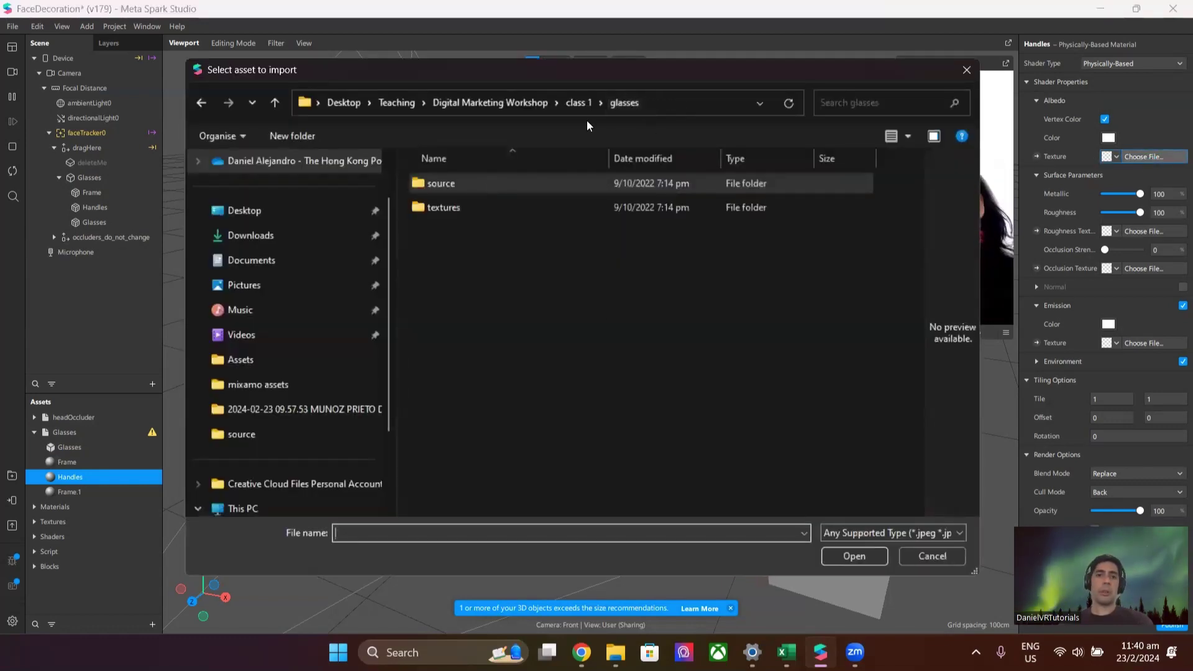
double_click(562, 212)
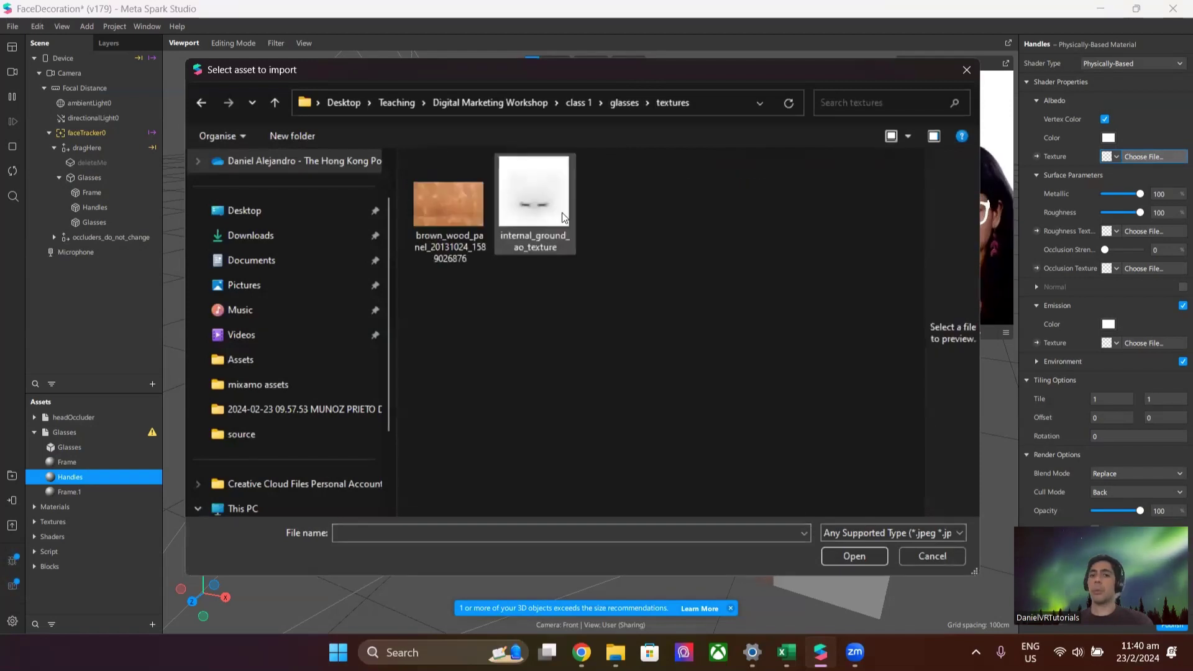
click(459, 199)
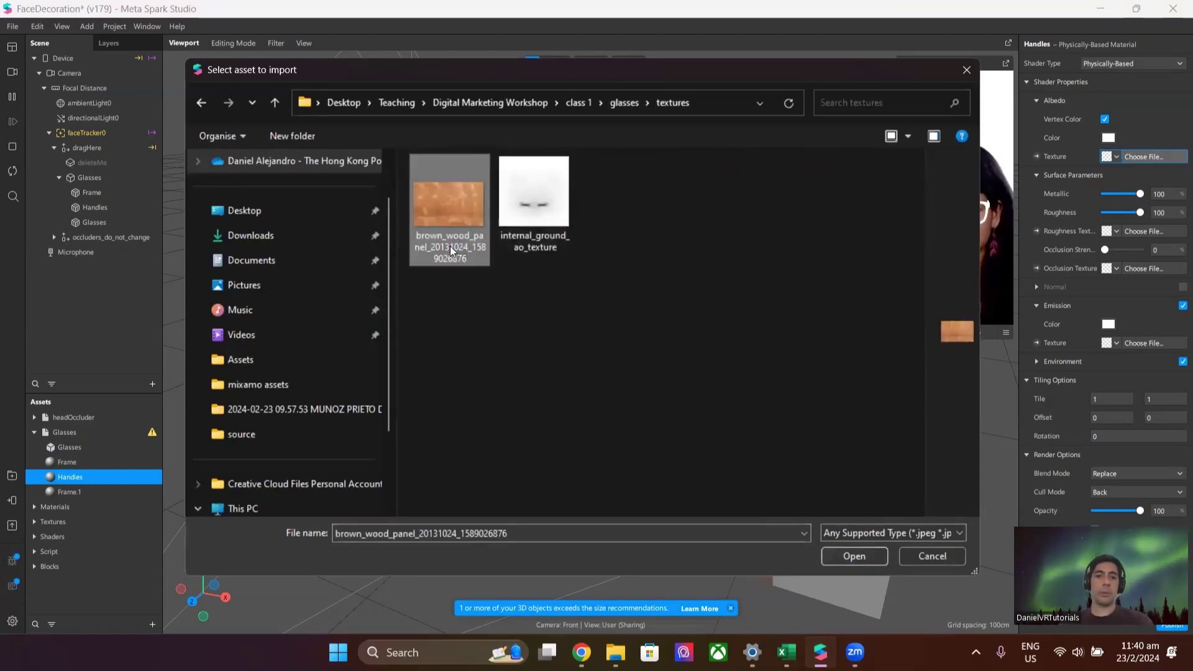
click(850, 562)
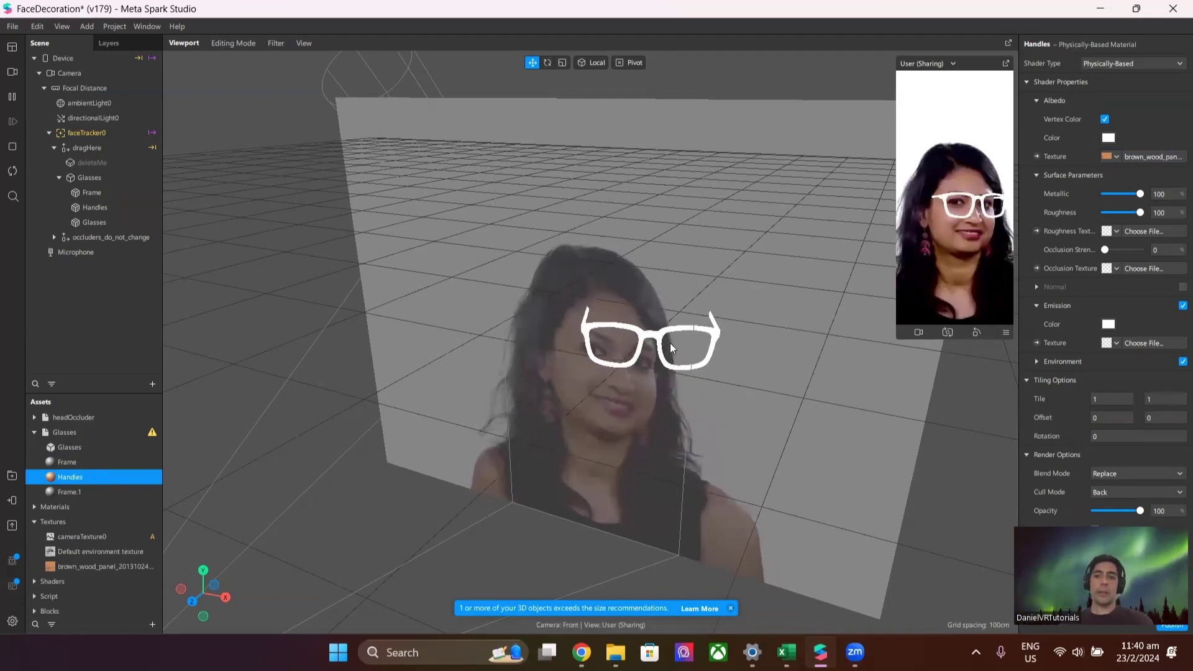
Turn off Emission on the Handles material, toggling it to compare how the wood texture looks on the glasses.
drag(670, 343, 763, 347)
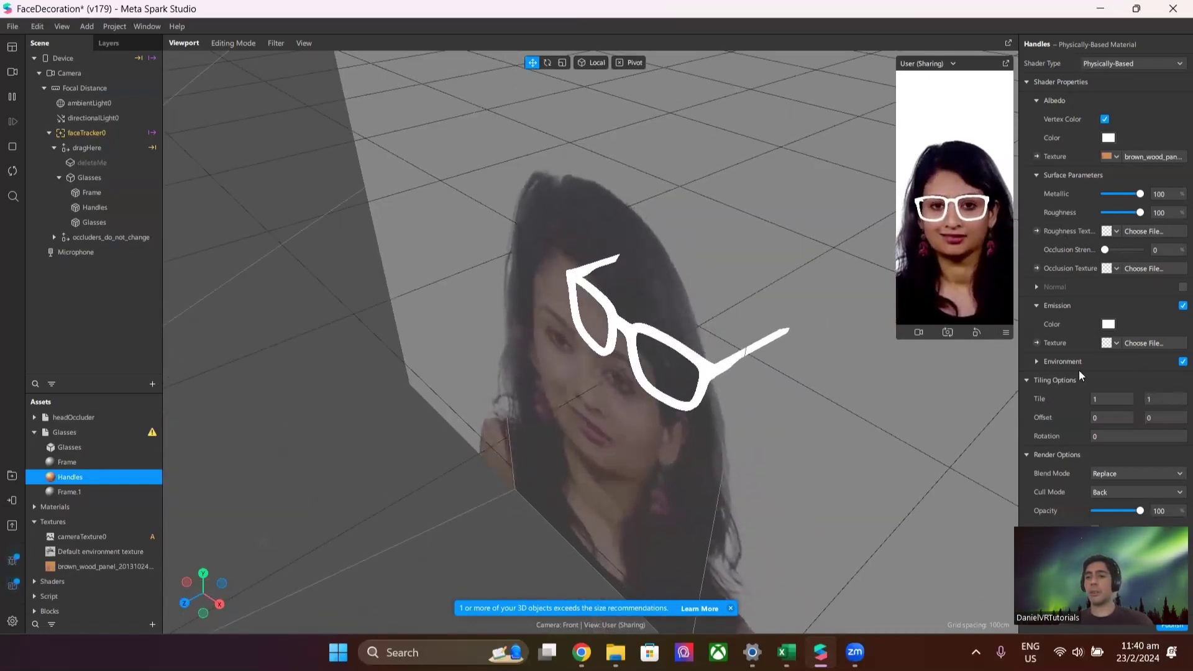
click(1182, 306)
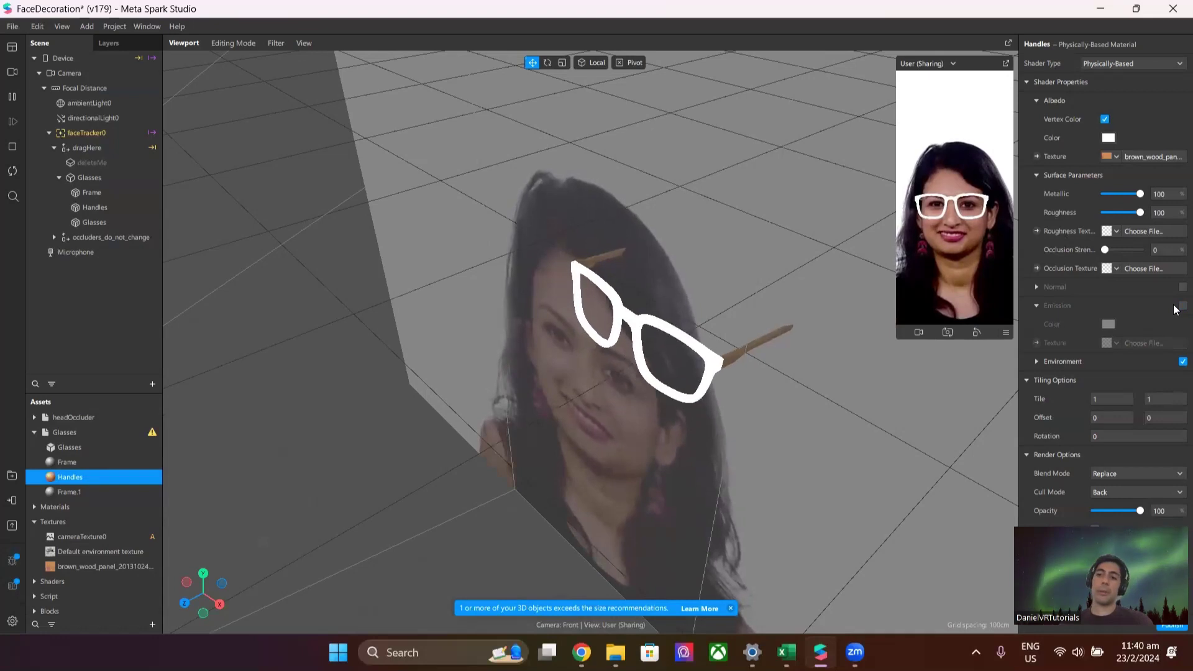
click(1175, 306)
click(1175, 305)
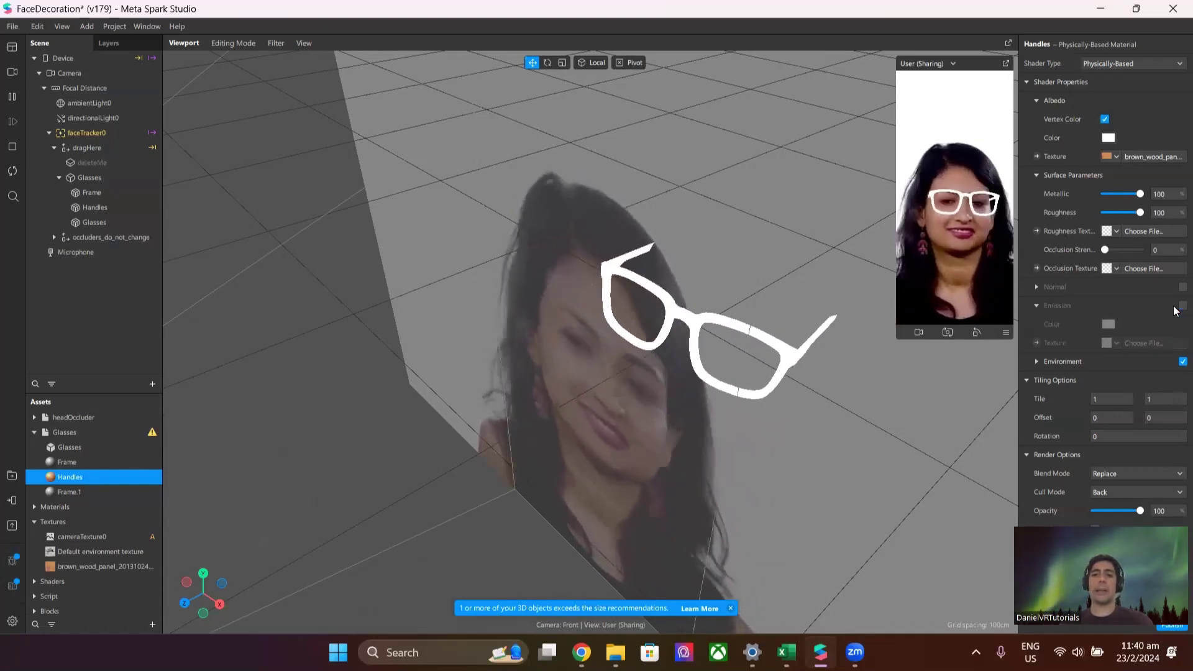
Pause the face simulation and inspect the wood-textured handles of the glasses up close from the side.
scroll(563, 364, down, 3)
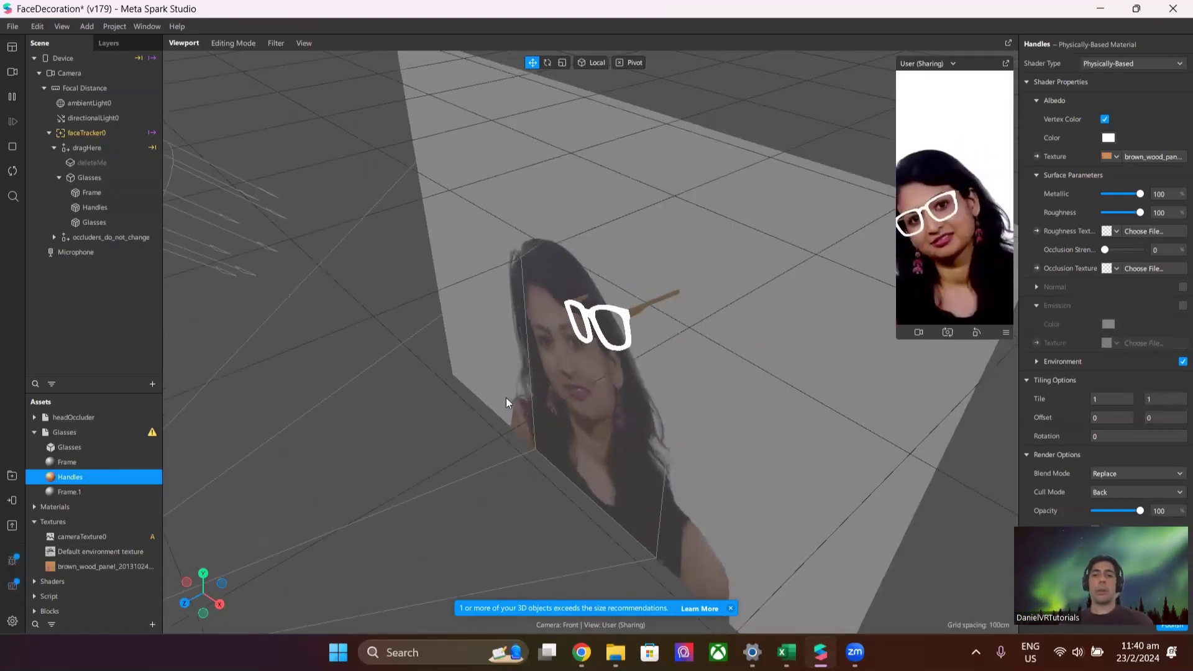
right_drag(522, 397, 501, 364)
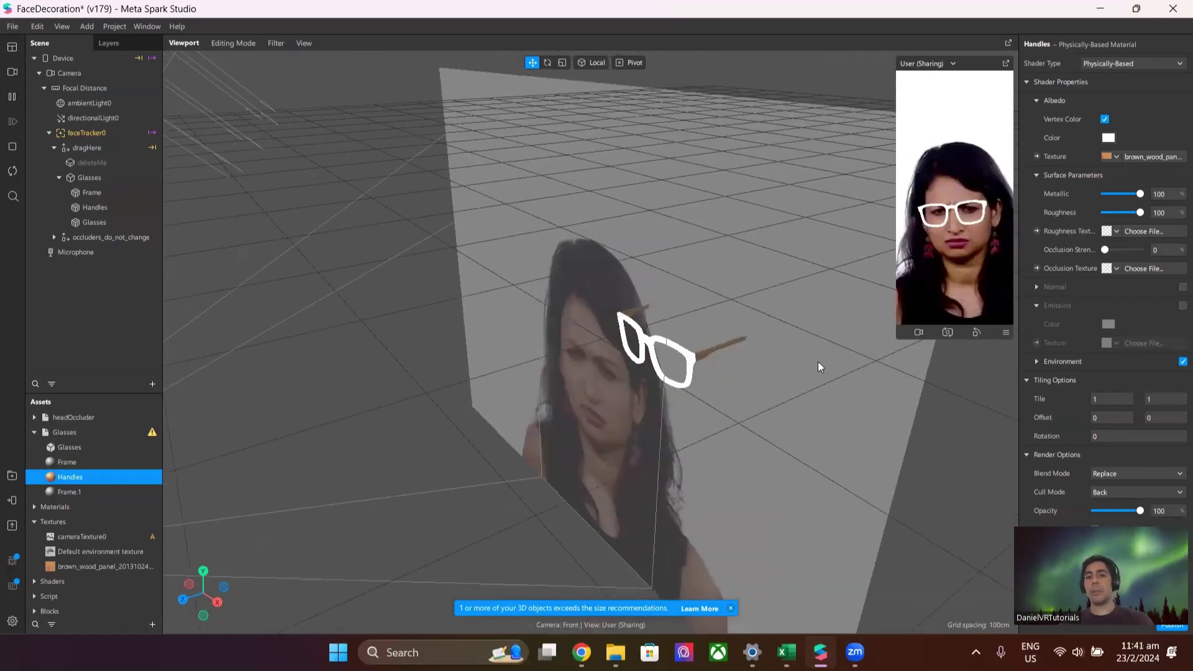
right_drag(817, 361, 824, 378)
scroll(824, 378, up, 2)
scroll(840, 371, up, 1)
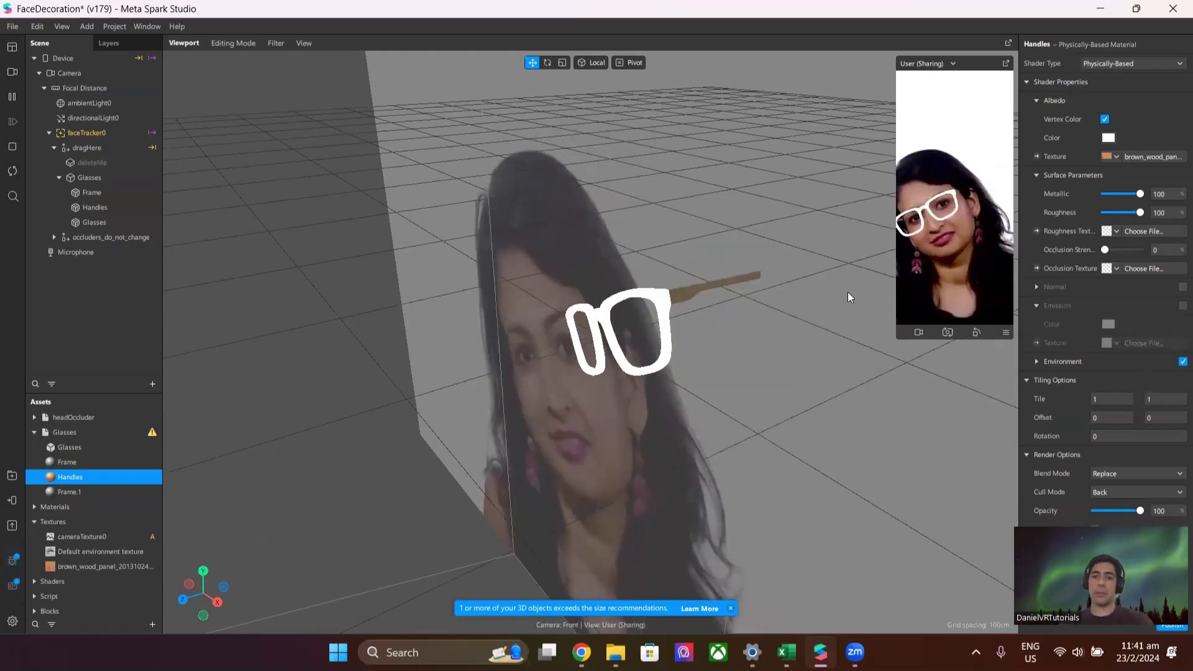
click(15, 97)
drag(728, 348, 840, 385)
drag(564, 234, 854, 402)
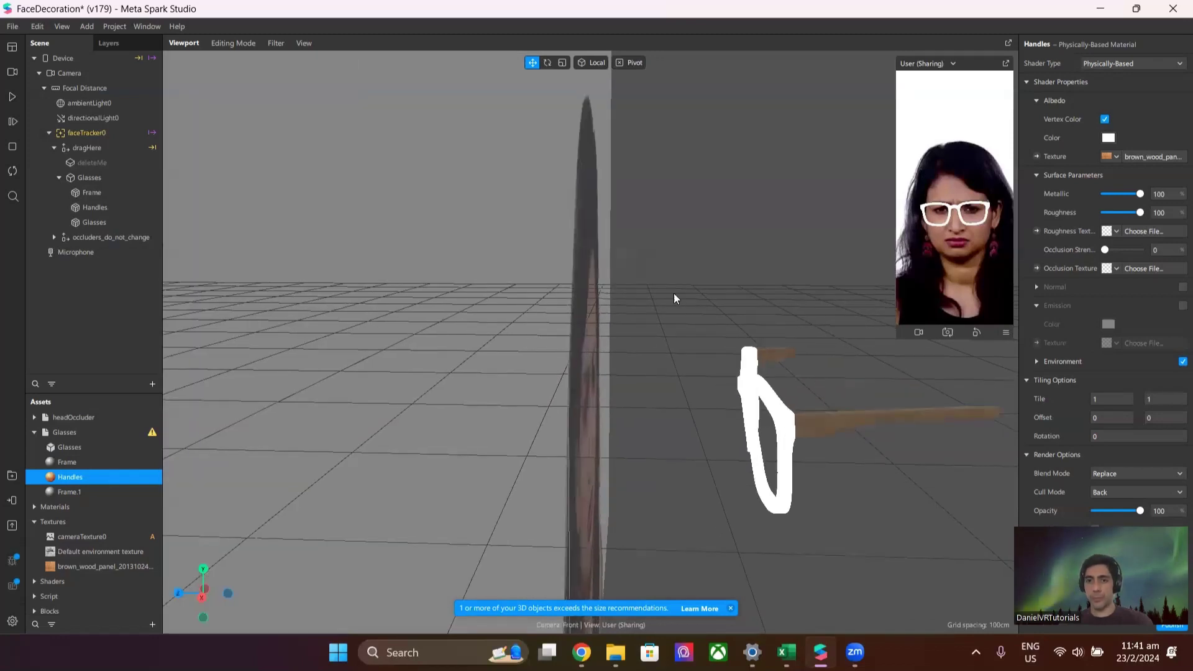
drag(676, 299, 902, 471)
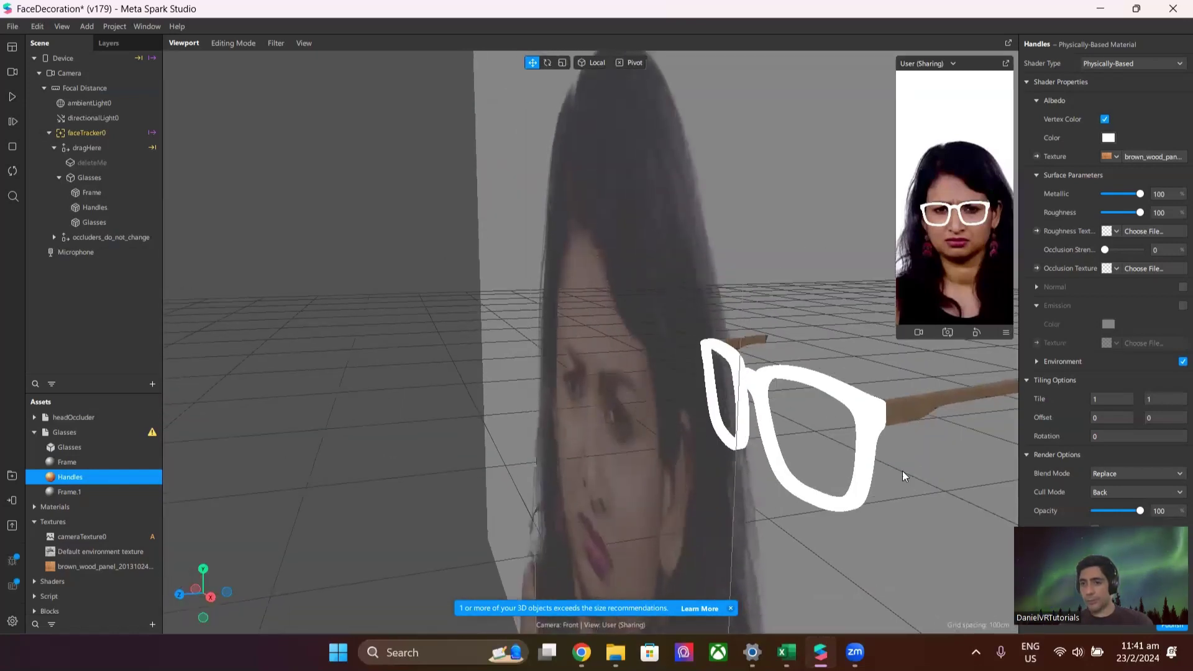
Try first Tile values of 2 and 0.5 on the Handles material's texture.
click(1102, 400)
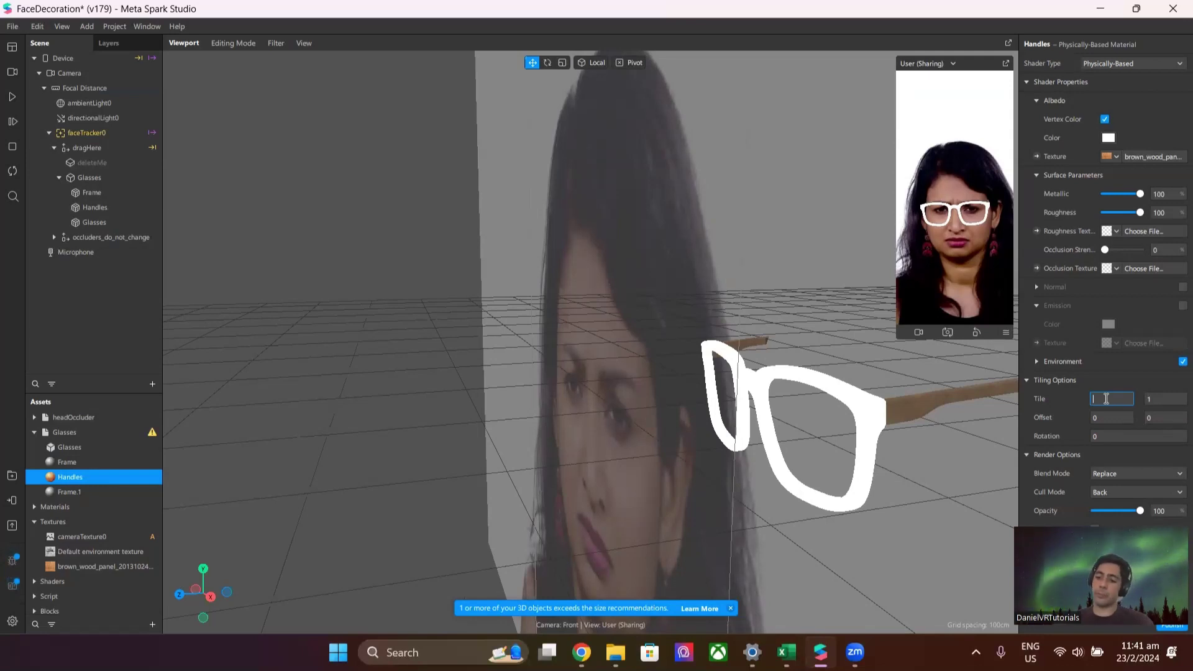
key(Return)
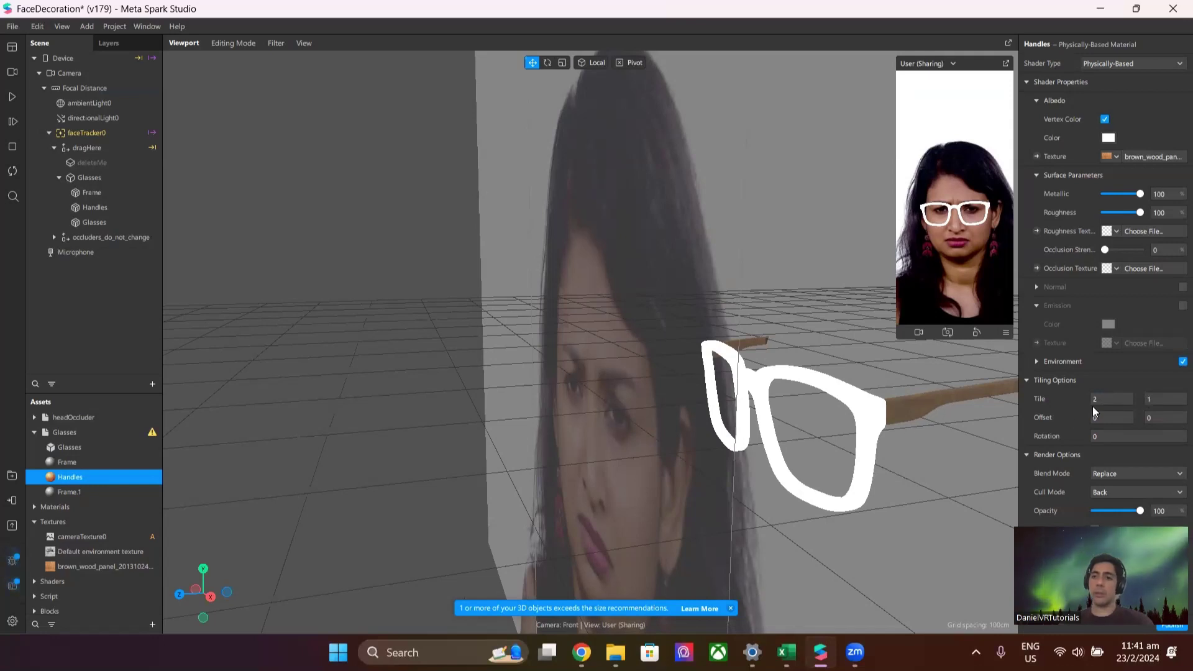
click(1107, 399)
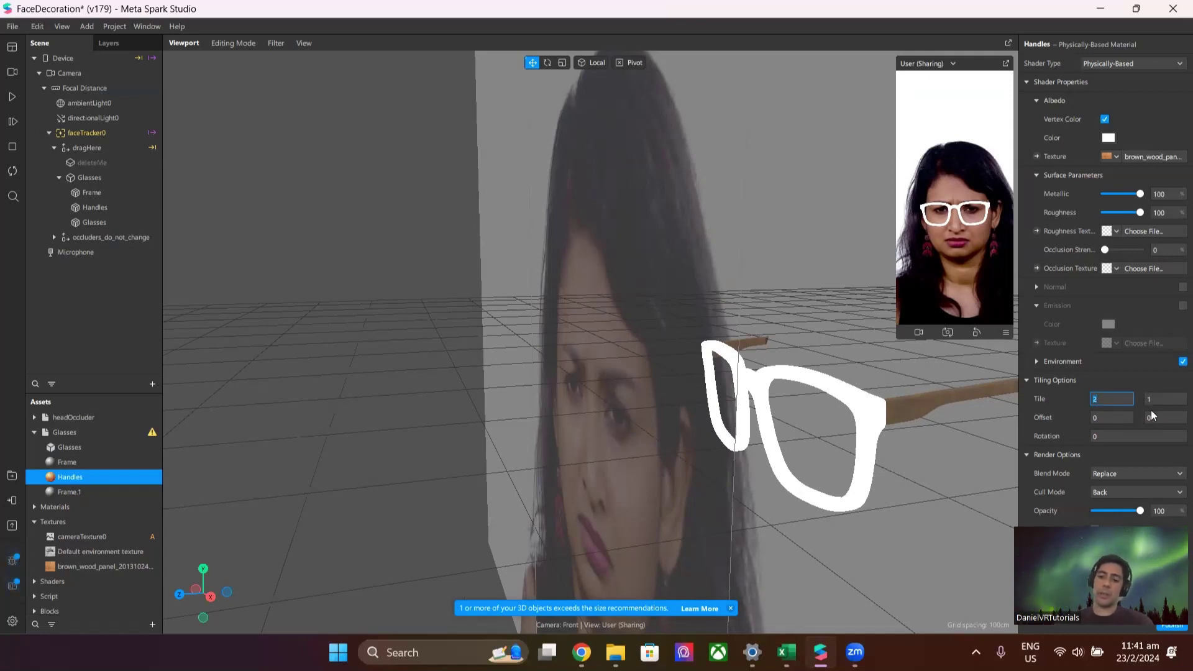
text(0.5)
key(Return)
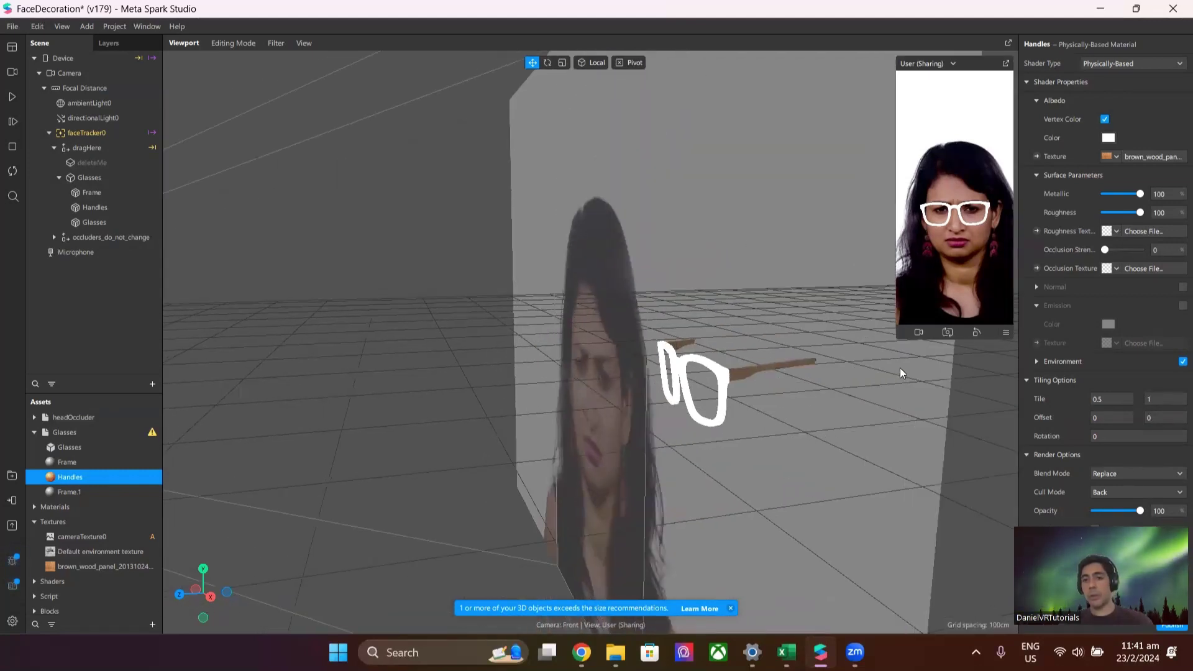
Try a second Tile value of 0.5 on the Handles material and check the wood grain up close.
click(1107, 396)
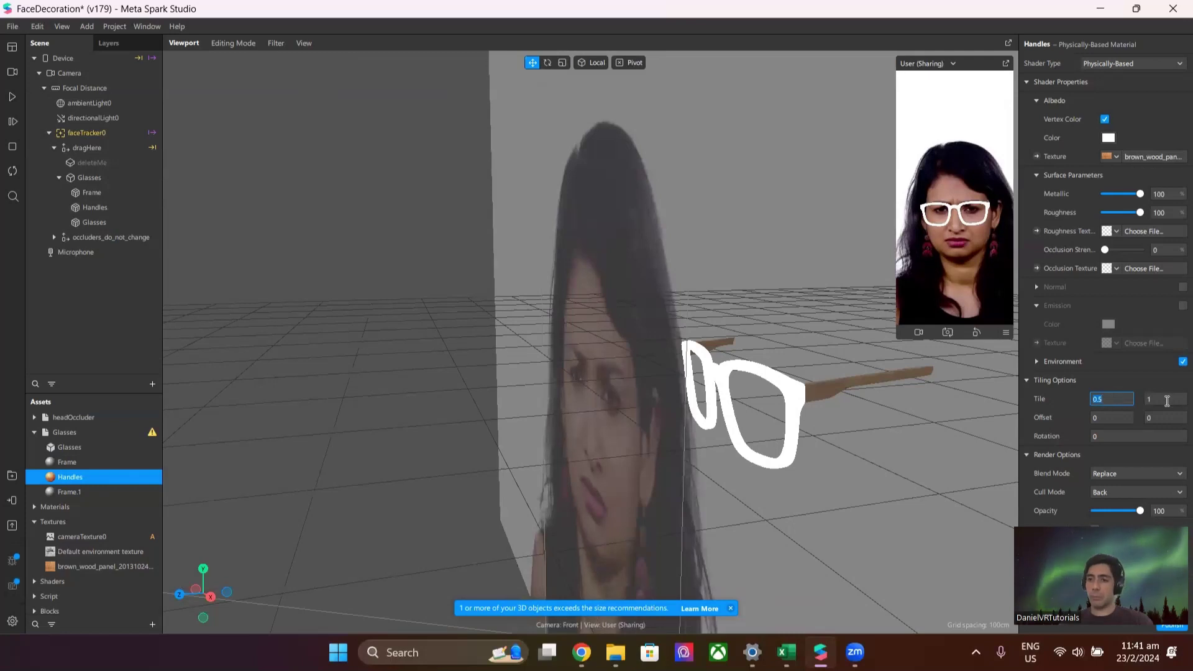
click(1153, 400)
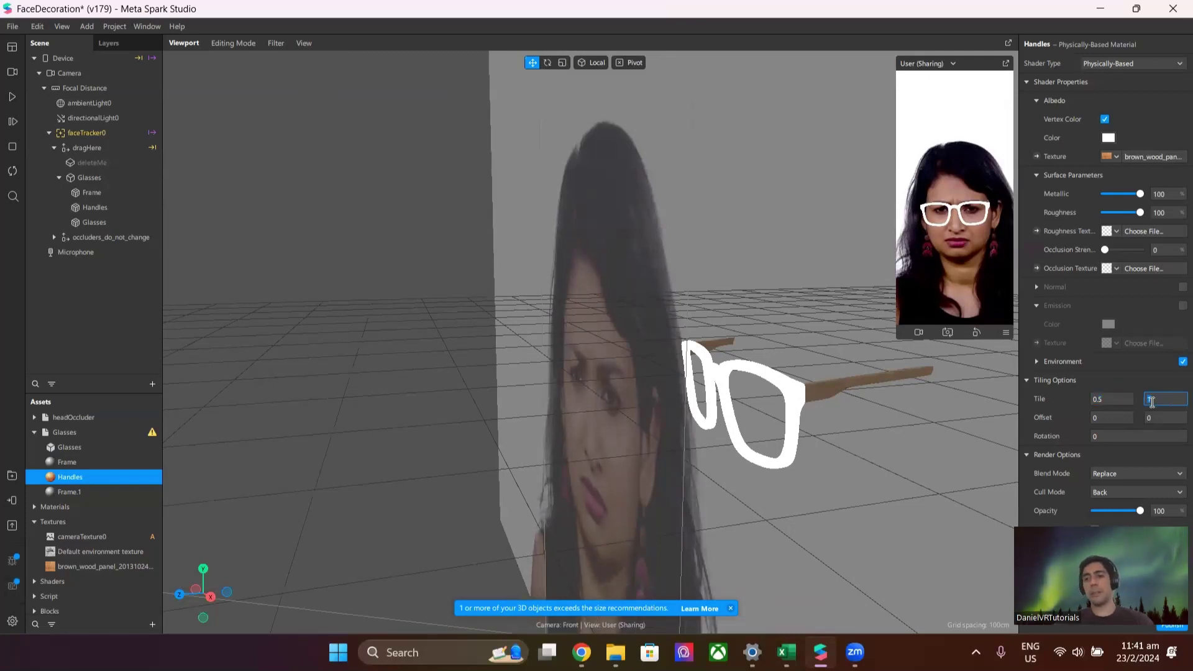
text(0.5)
key(Return)
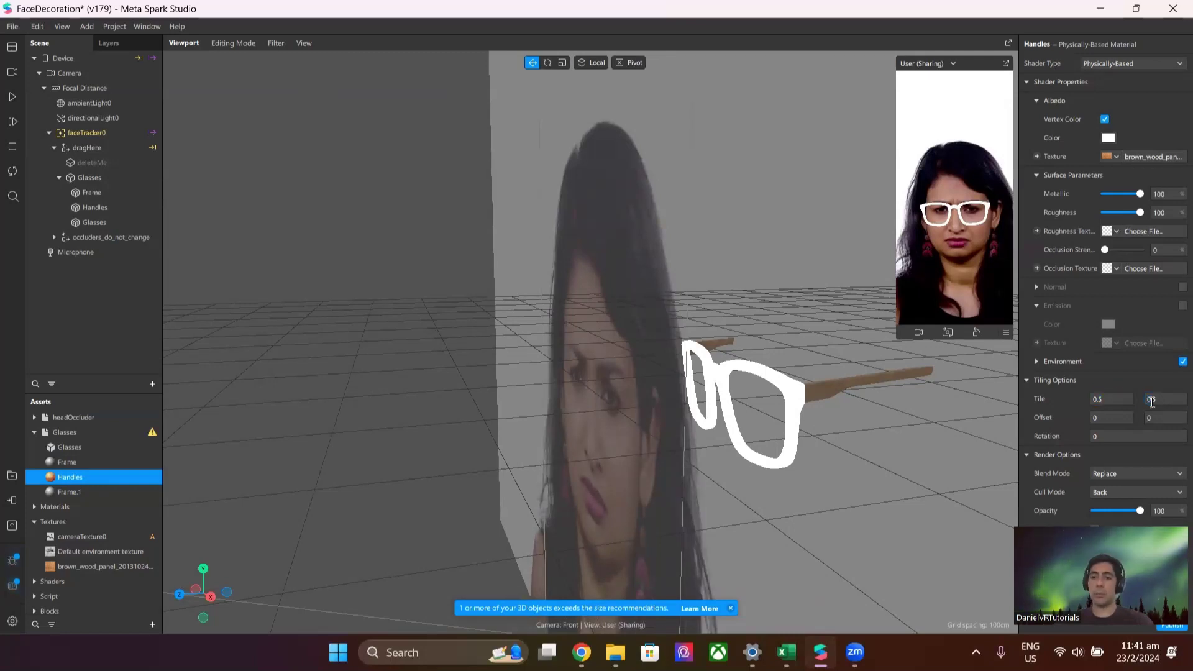
scroll(917, 376, up, 3)
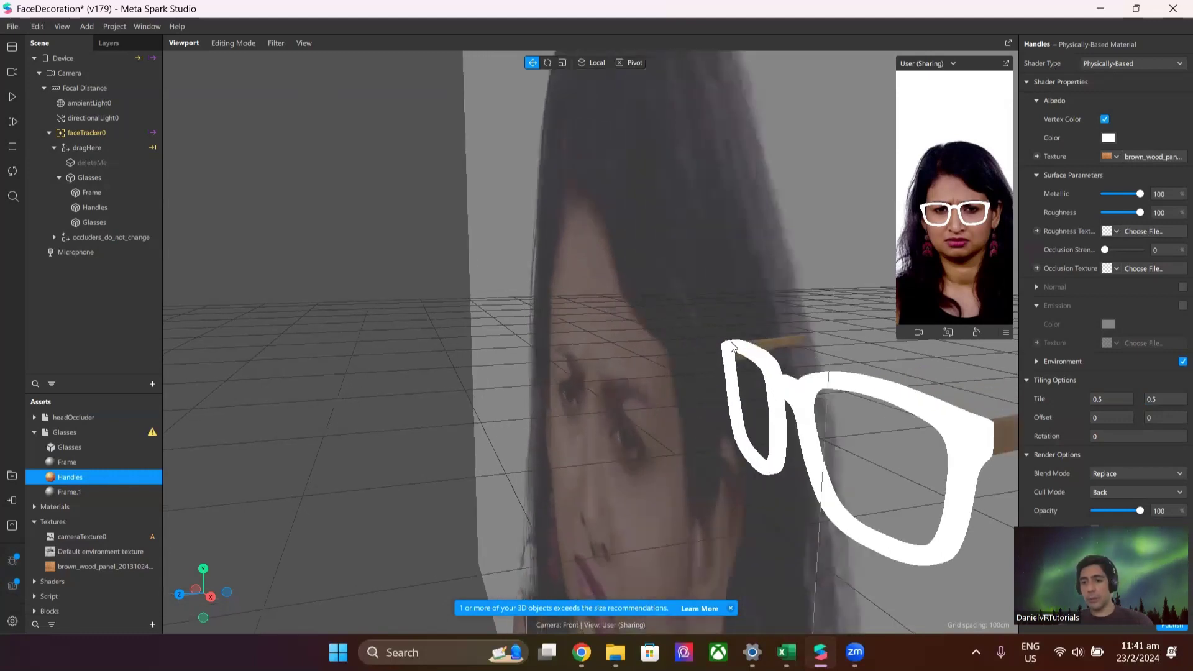
Restore both Tile values of the Handles material to 1 and view the whole glasses on the face.
click(1106, 397)
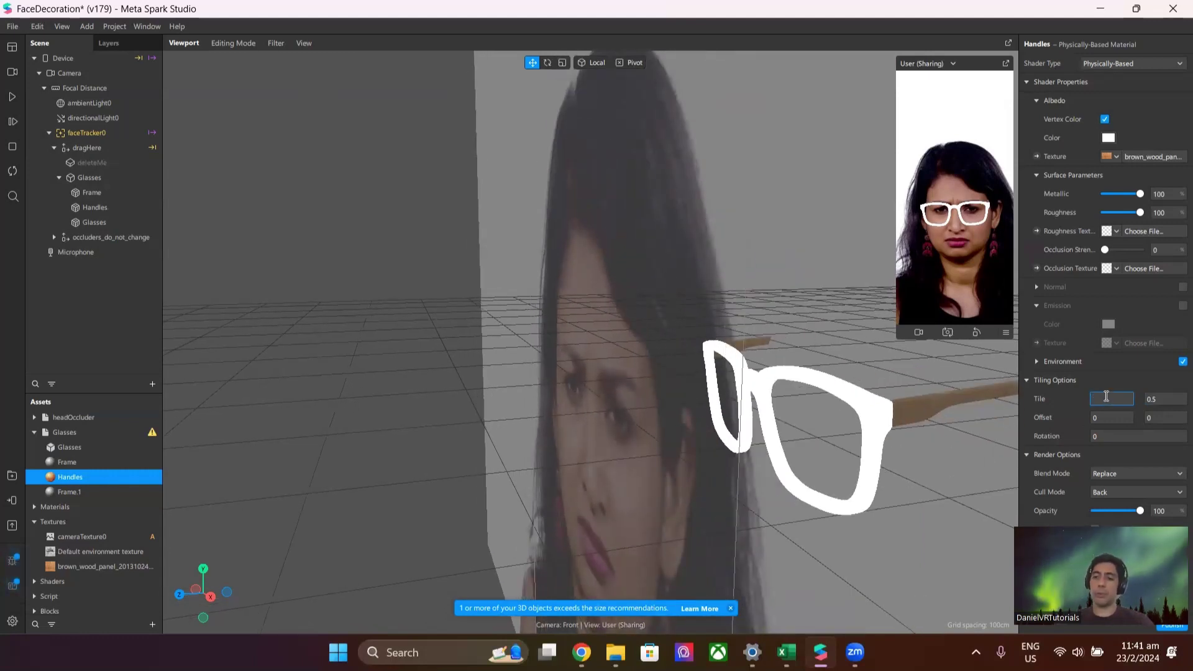
text(1)
key(Tab)
text(1)
key(Return)
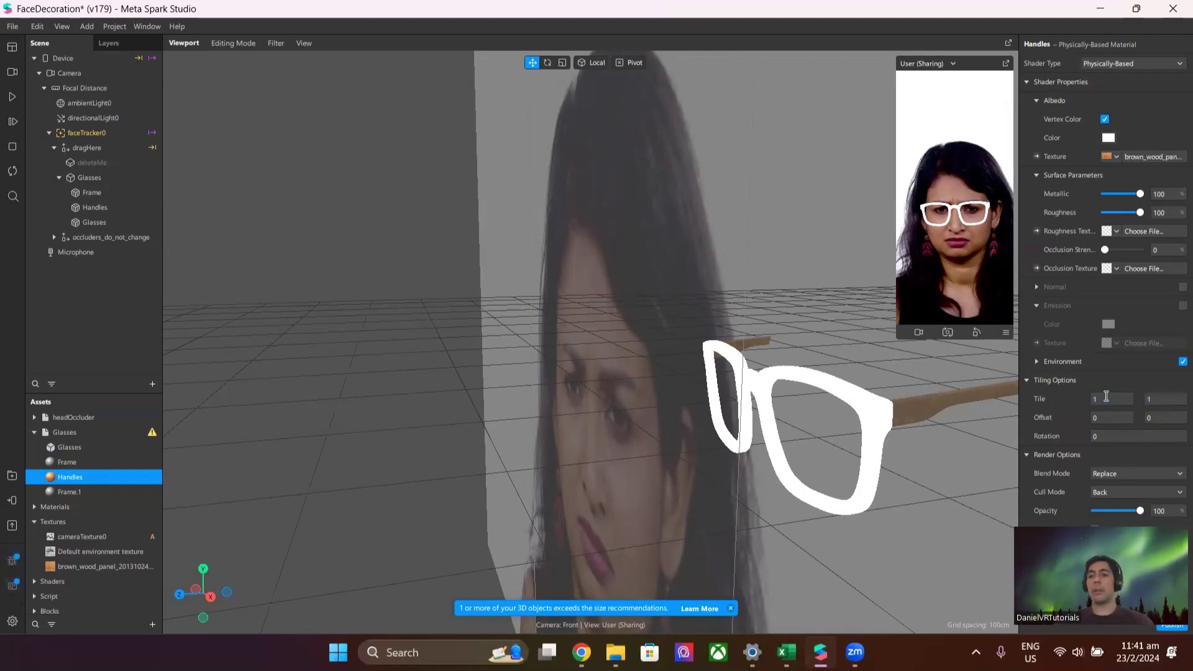
drag(991, 445, 702, 373)
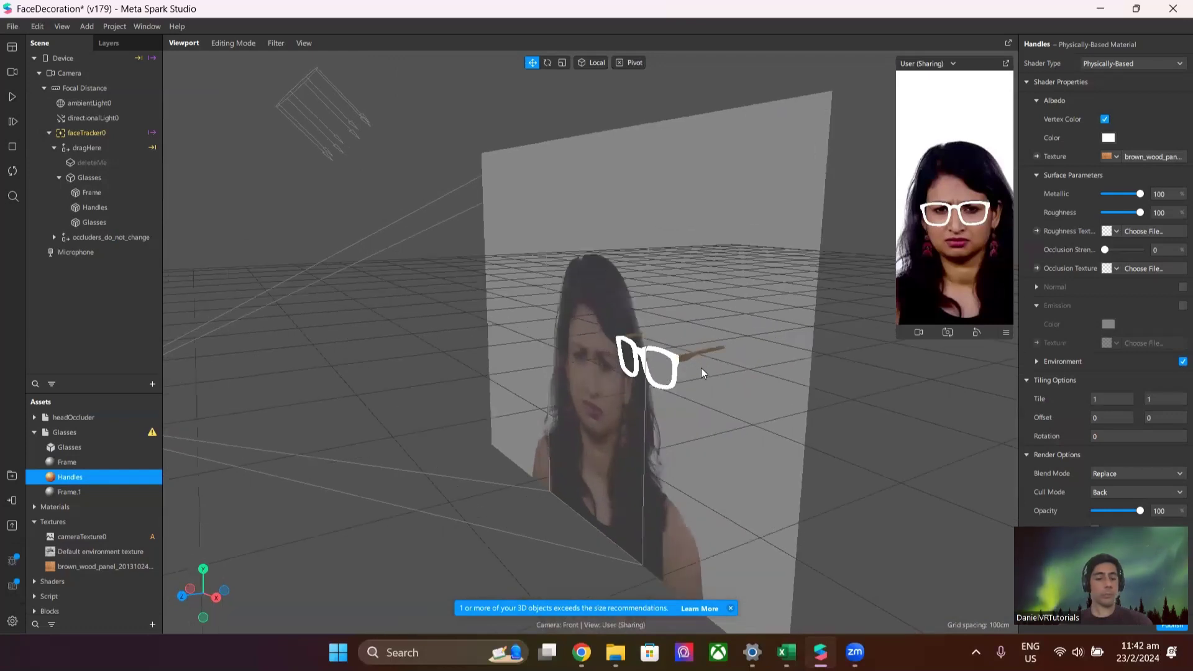
Switch to the Sketchfab page in Chrome and show the reference glasses model in Final Render.
click(676, 363)
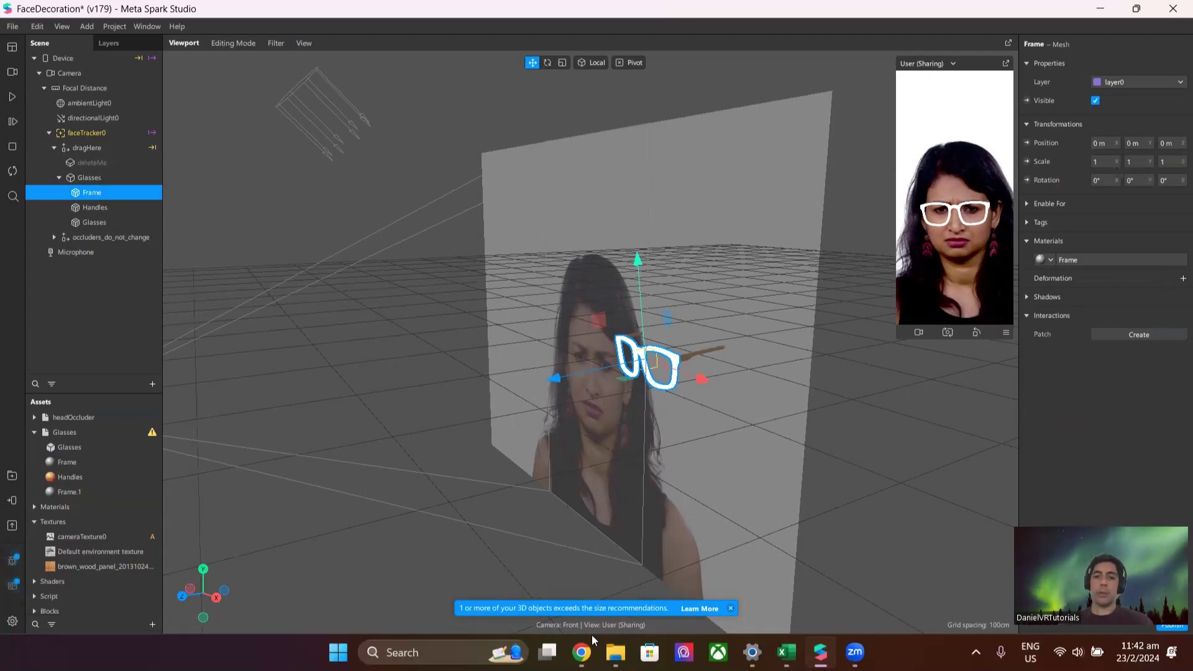
click(582, 651)
click(756, 149)
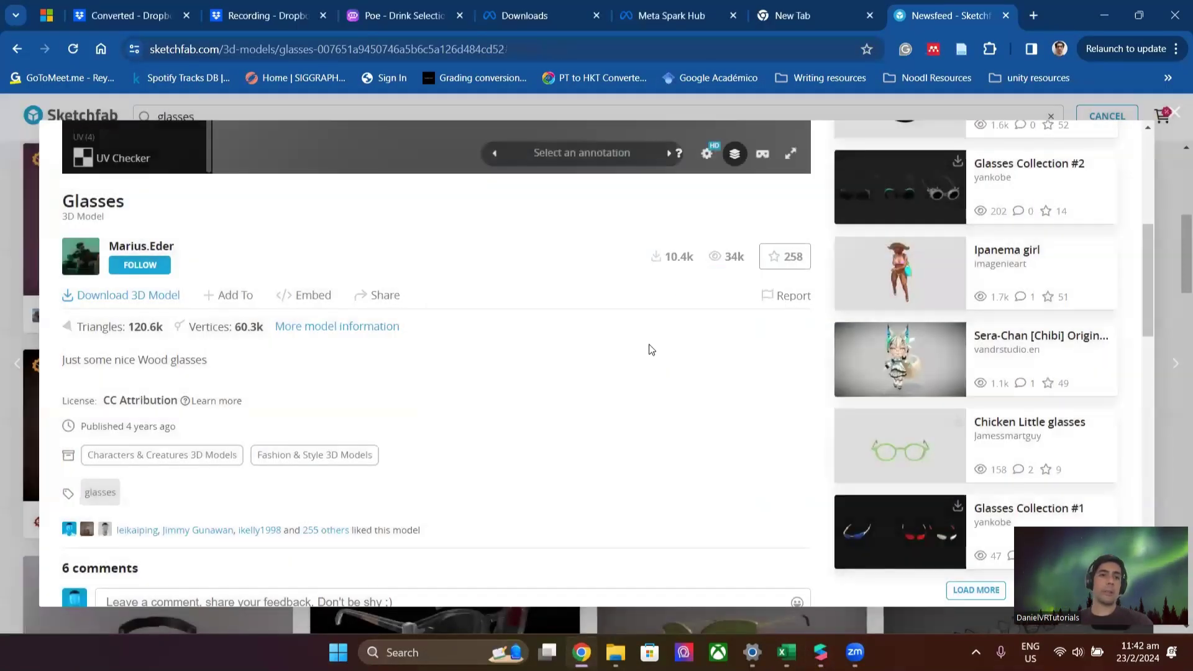
scroll(647, 346, up, 5)
scroll(650, 415, up, 3)
scroll(98, 303, up, 3)
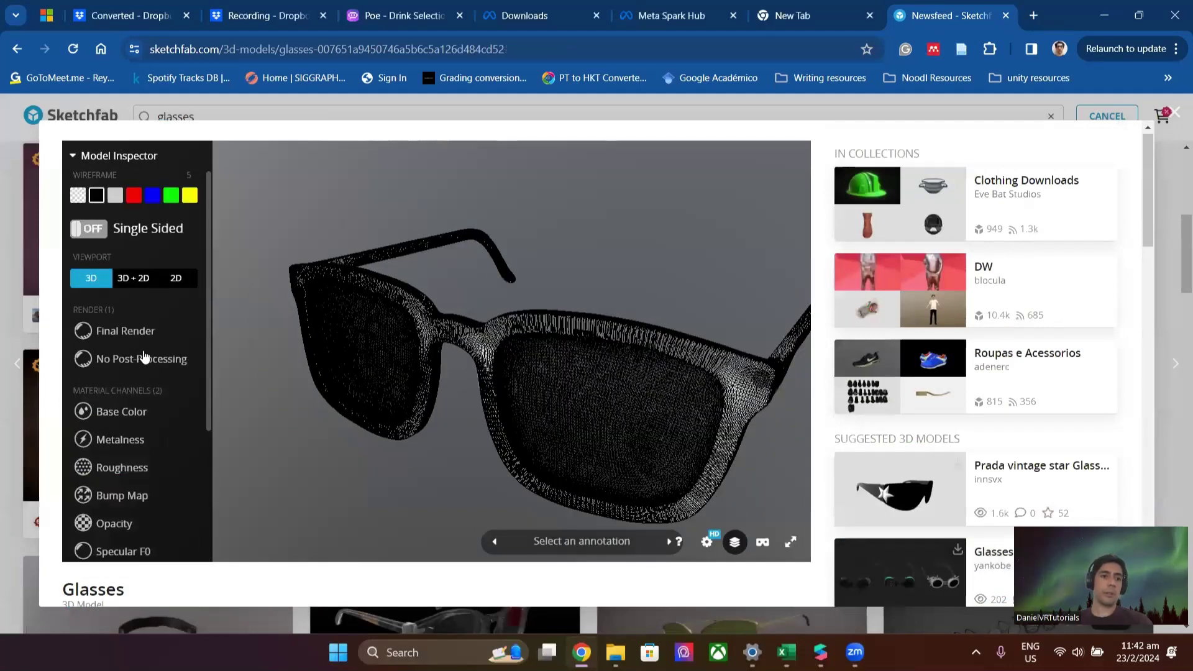
click(180, 335)
scroll(527, 295, down, 5)
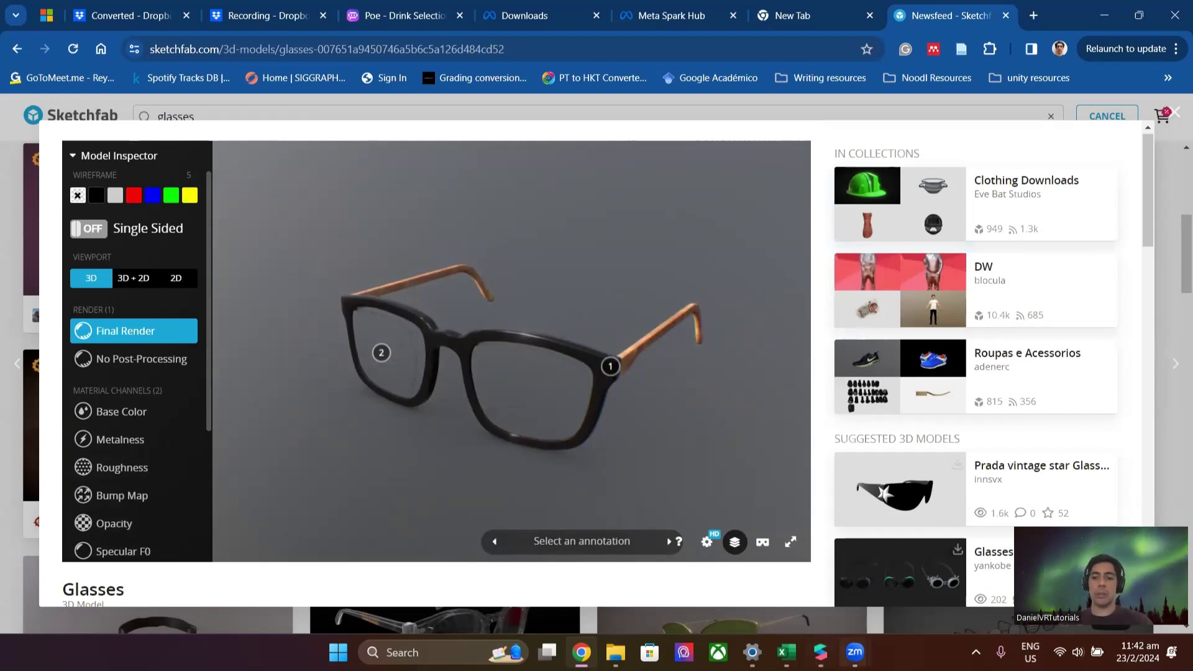
mouse_move(855, 652)
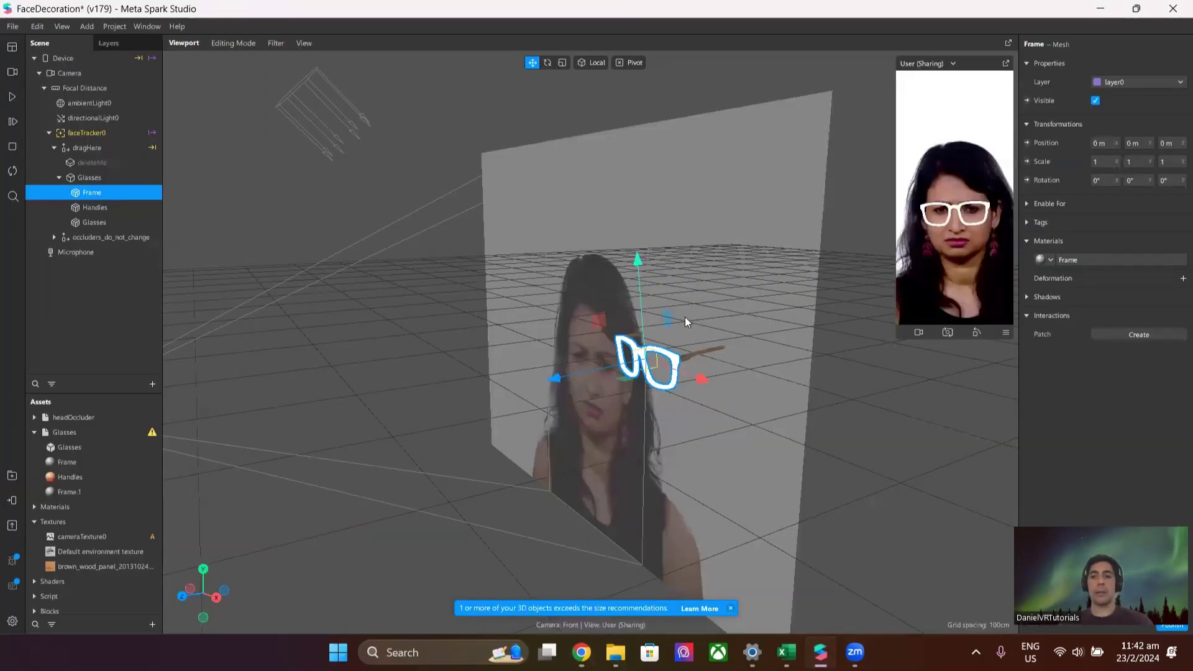
Back in Meta Spark Studio, set the Frame material's albedo color to near-black and disable its Emission.
scroll(688, 320, up, 5)
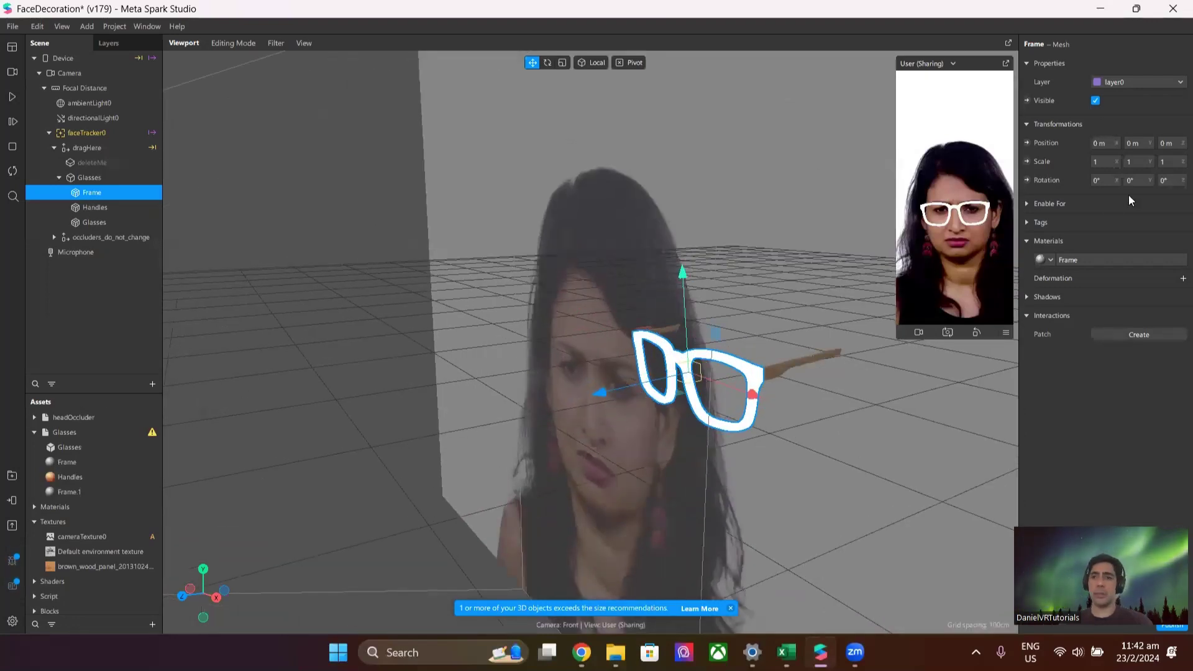
click(94, 465)
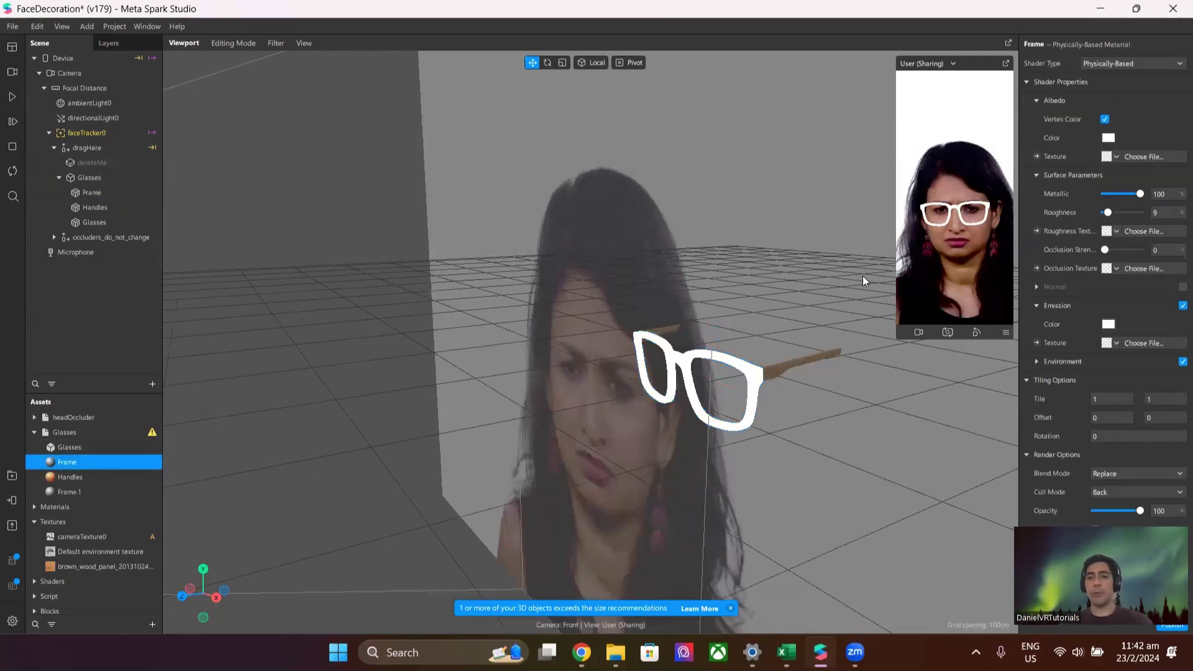
click(1108, 138)
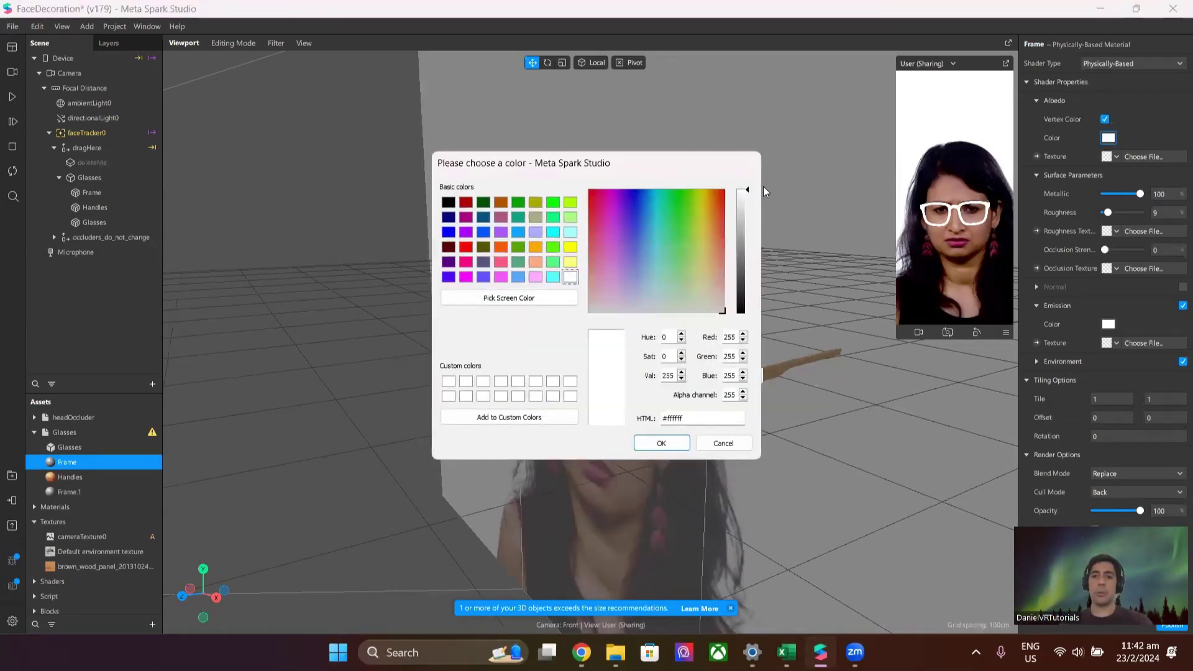
drag(749, 190, 748, 306)
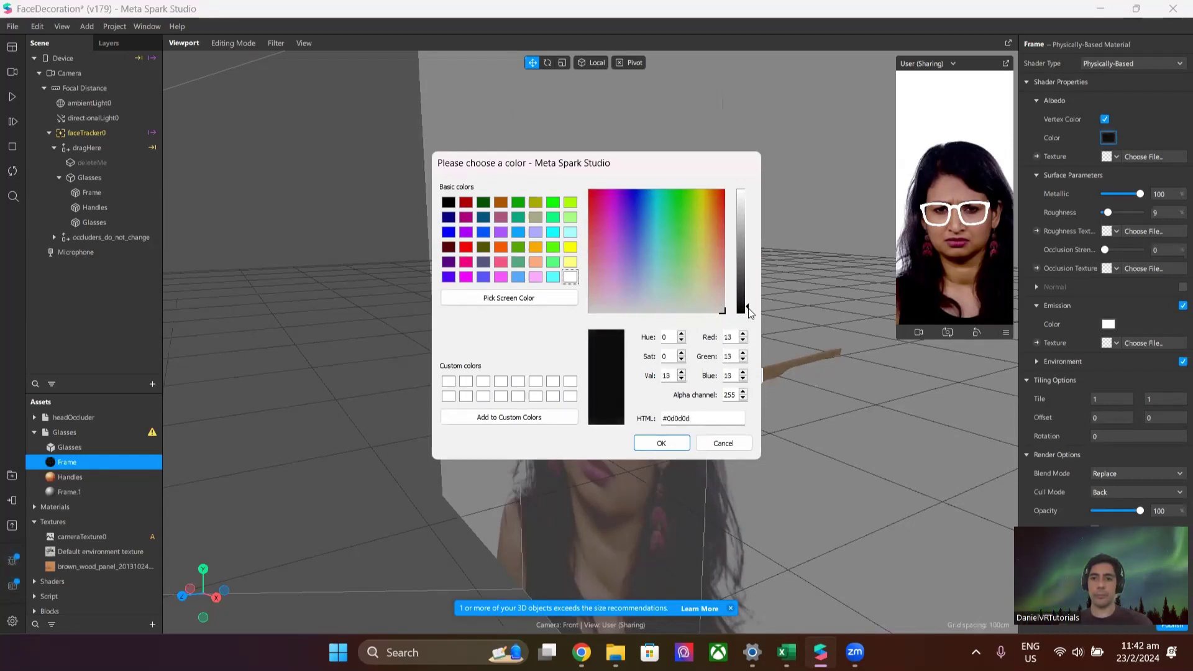
click(661, 443)
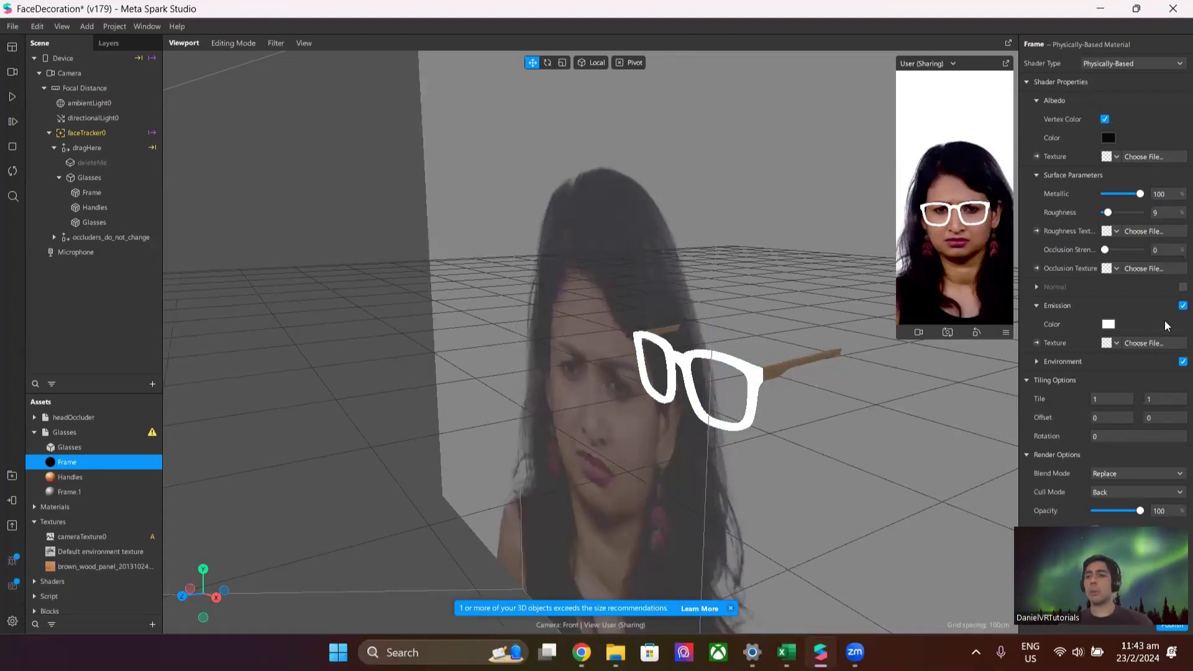
click(1181, 305)
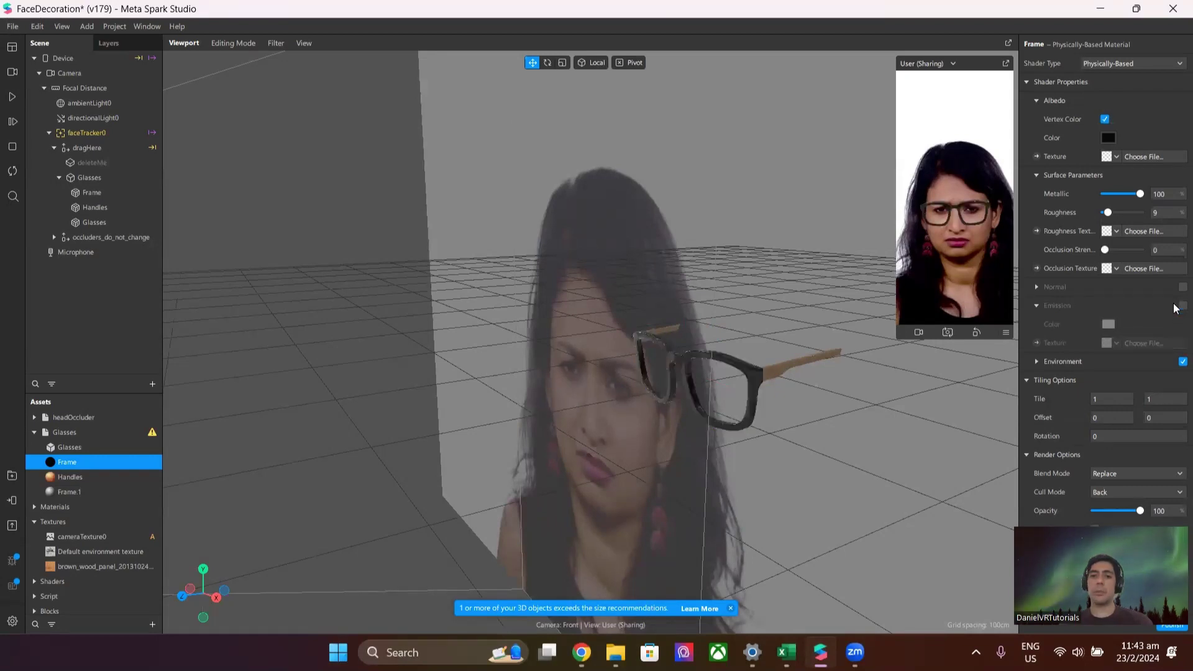
Inspect the frame up close and set the Frame material's Metallic to 35% and Roughness to 40%.
scroll(825, 371, up, 3)
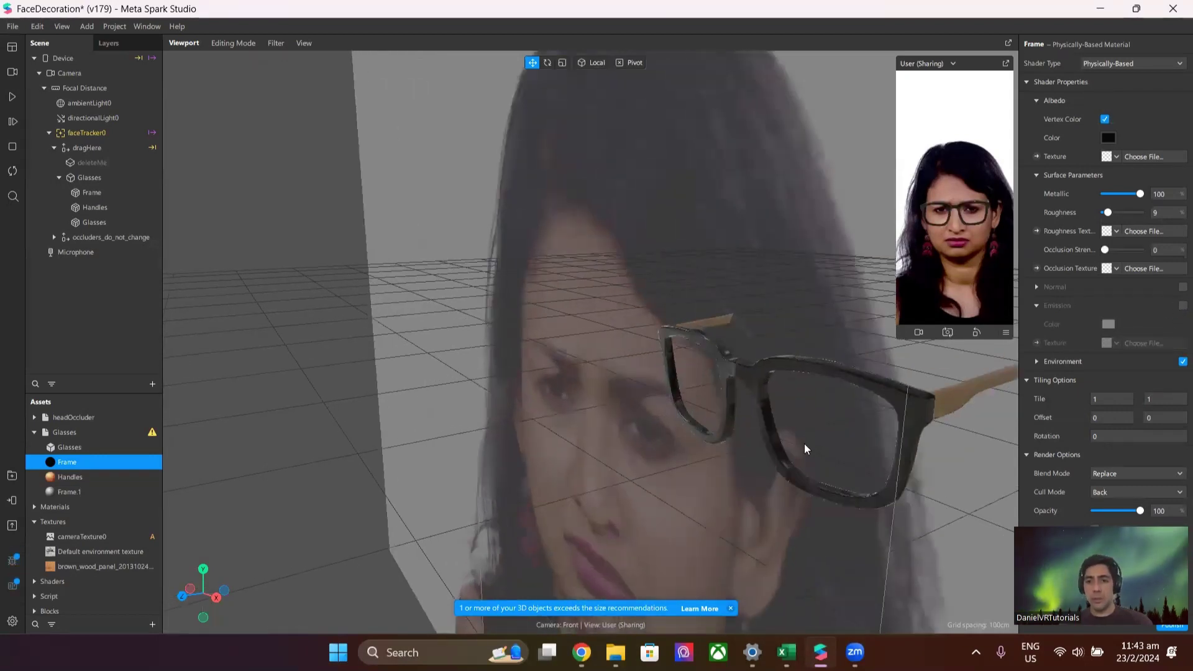
drag(804, 444, 763, 430)
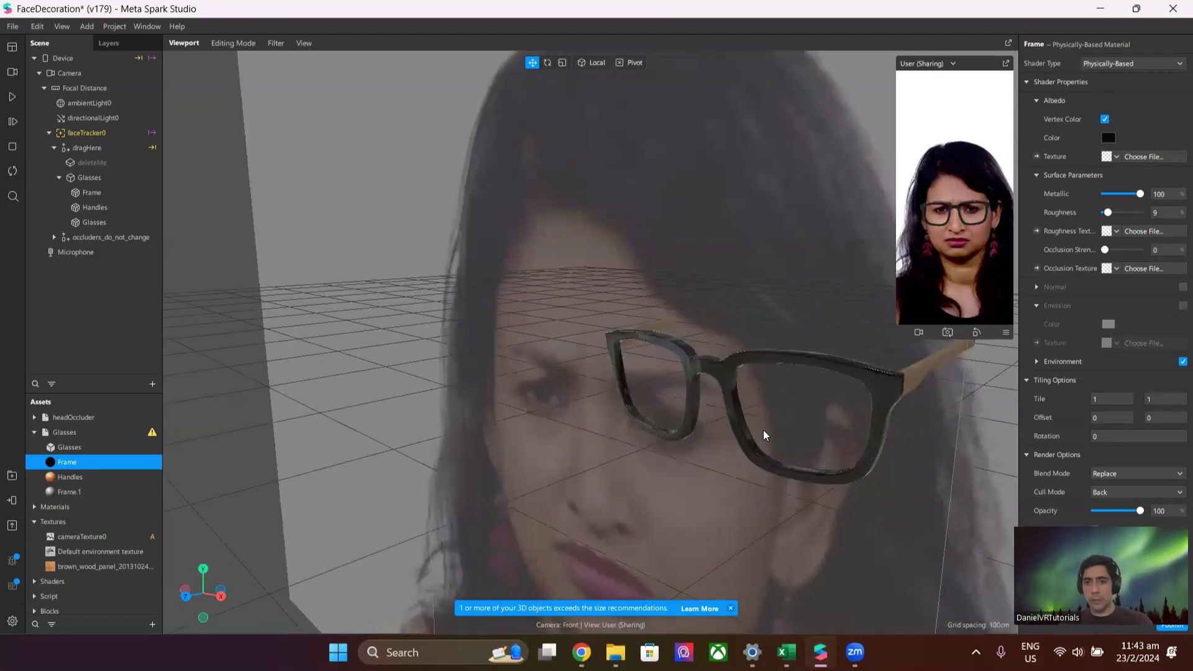
scroll(845, 365, up, 3)
drag(846, 364, 759, 360)
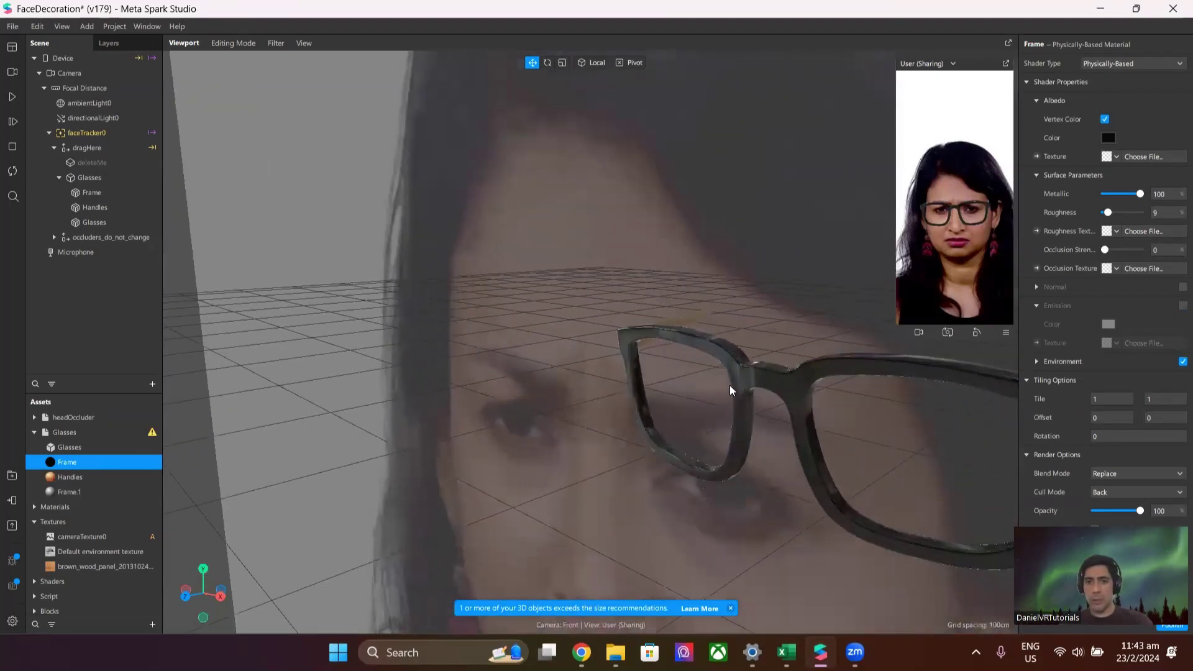
scroll(736, 345, down, 2)
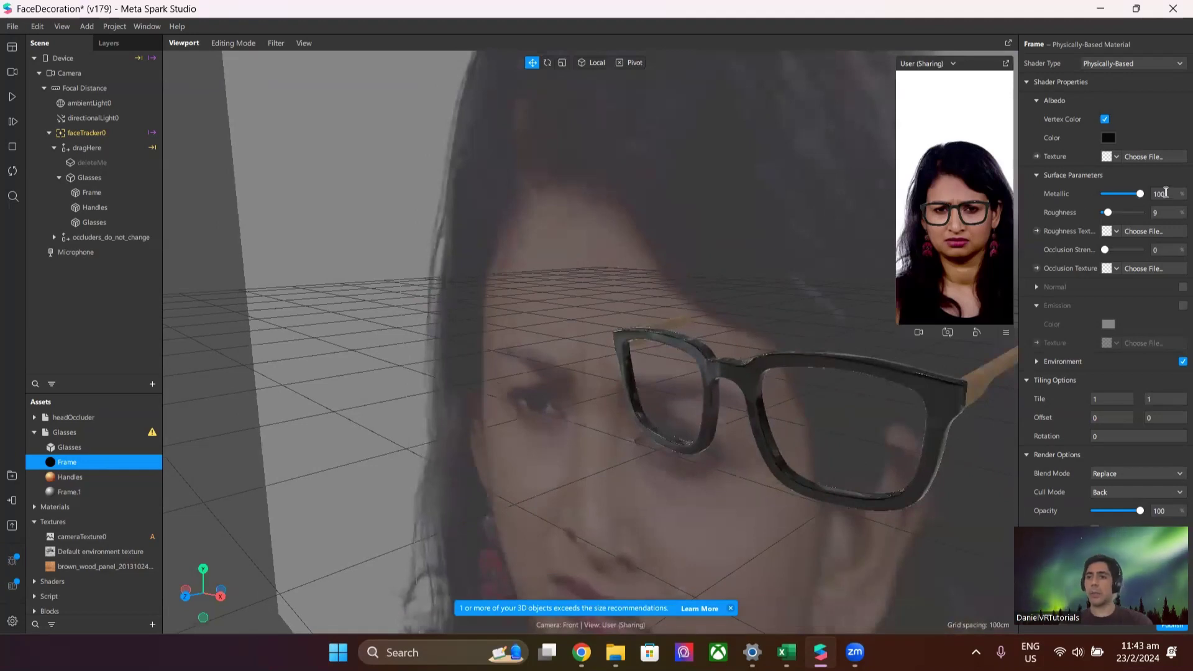
click(1164, 193)
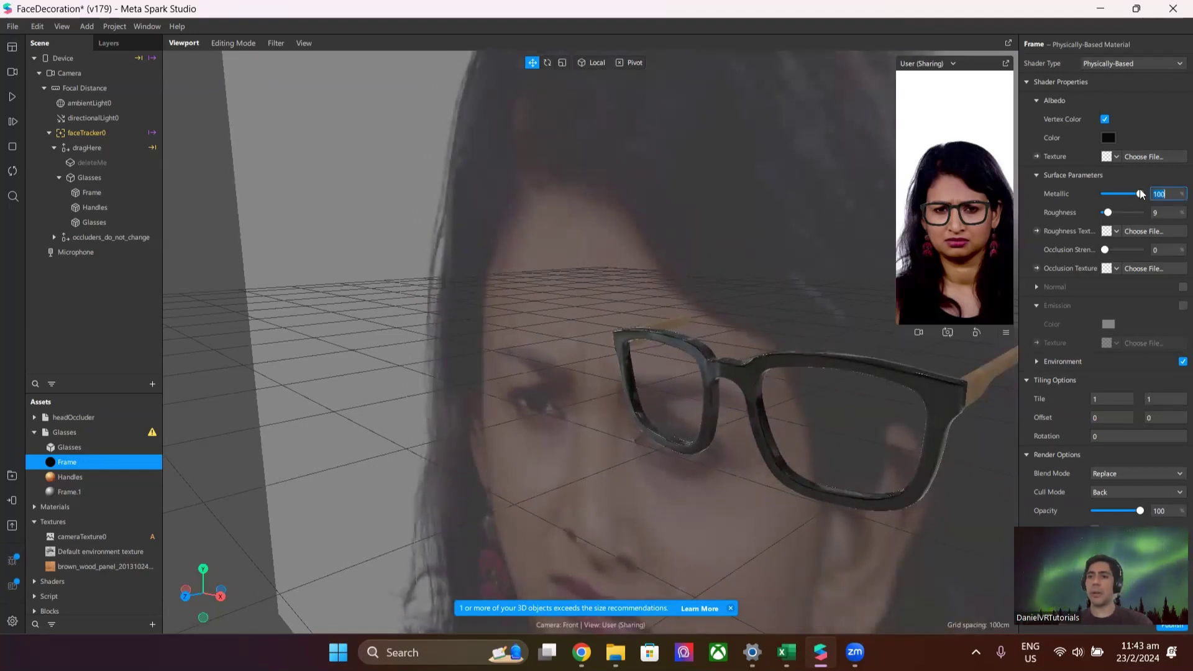
drag(1141, 194, 1128, 197)
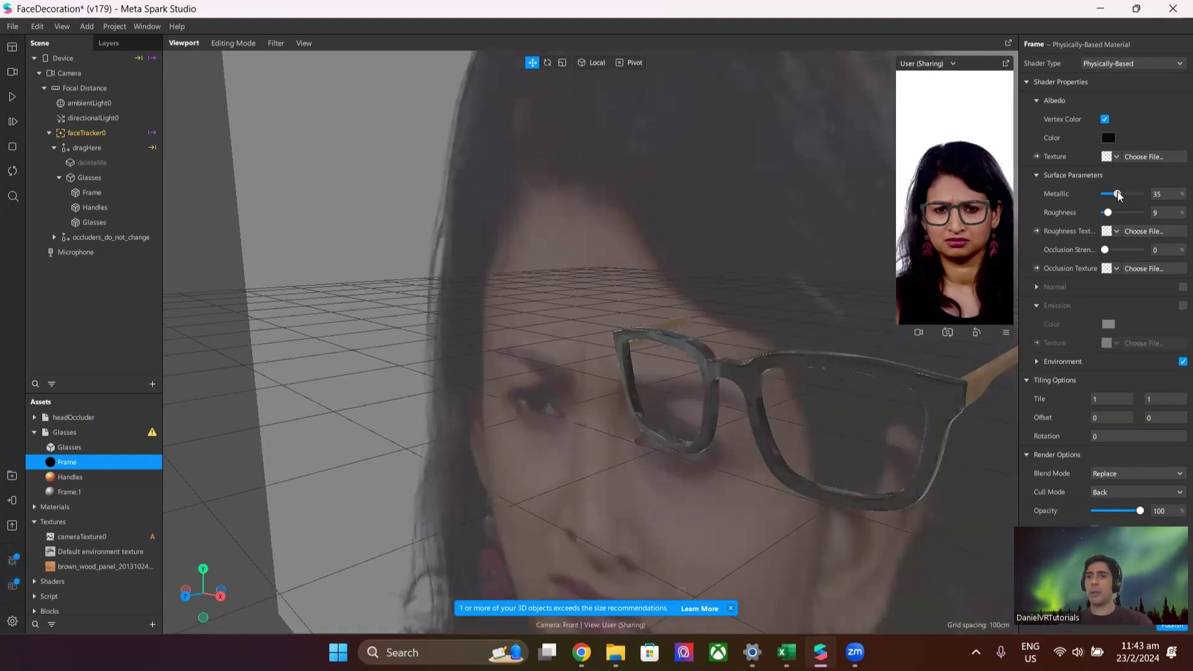
mouse_move(1111, 215)
mouse_down()
mouse_move(1133, 211)
mouse_move(1121, 216)
mouse_up()
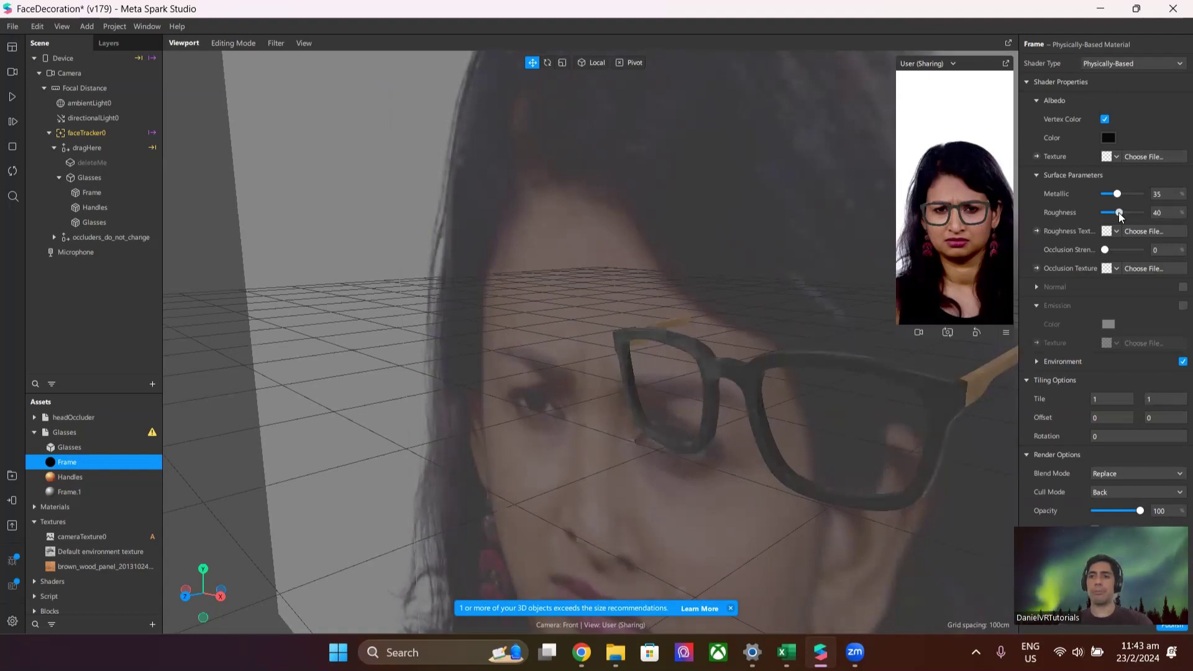
double_click(1164, 214)
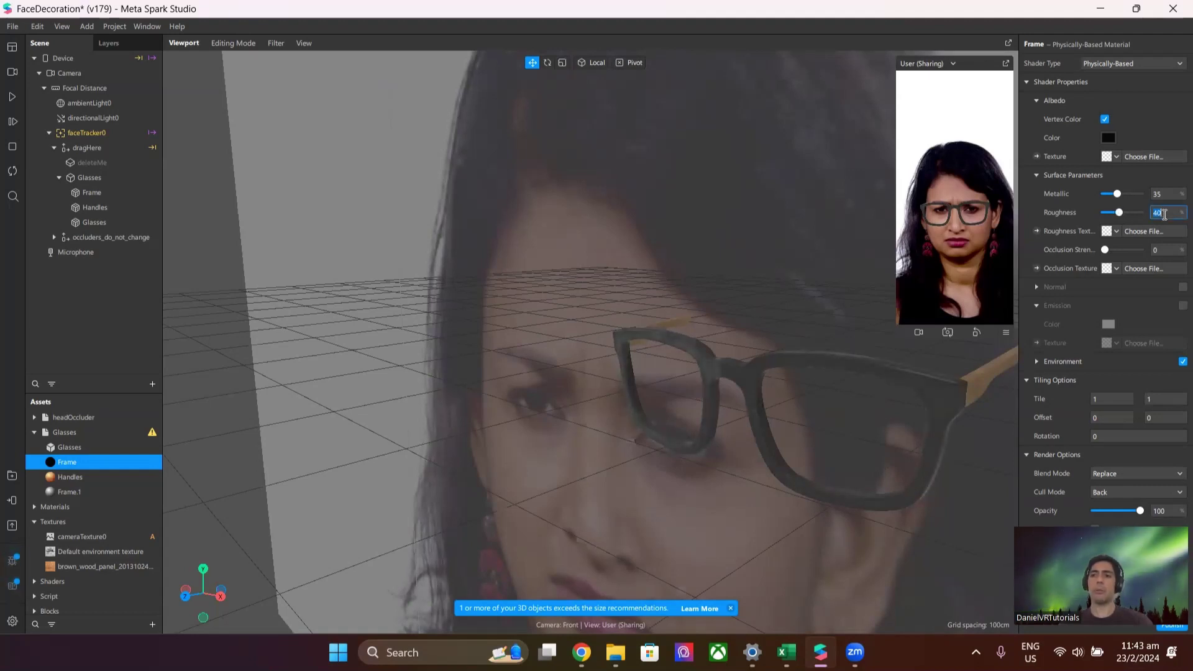
Darken the Frame material's albedo color to black.
right_drag(724, 328, 687, 350)
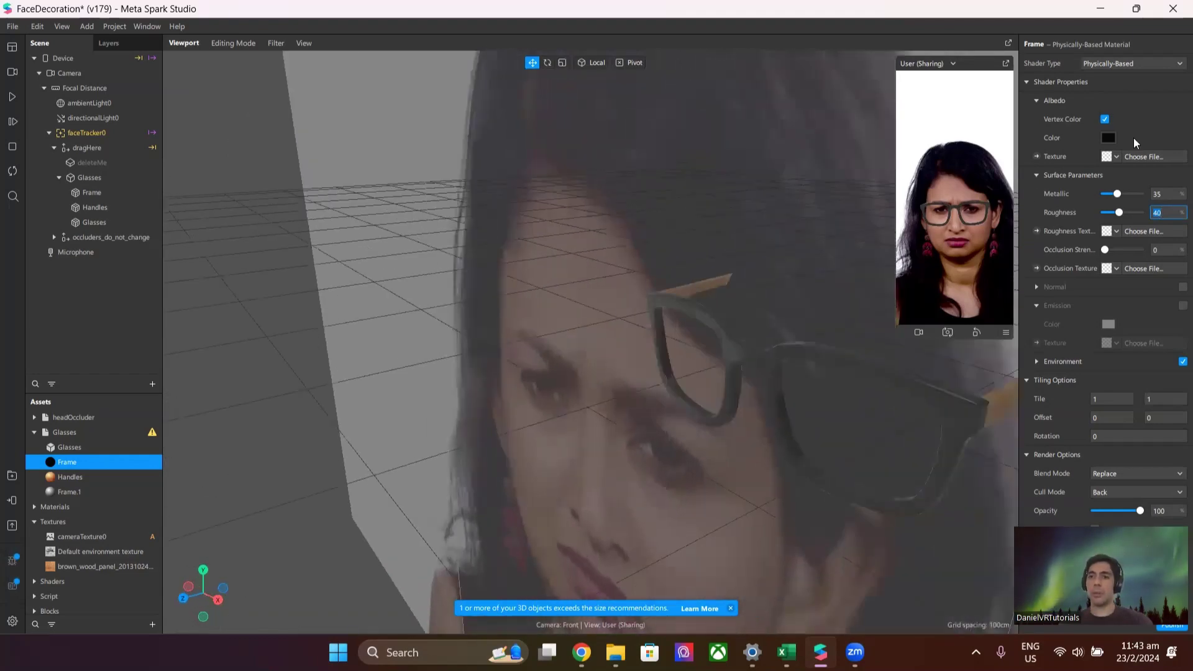
click(1109, 137)
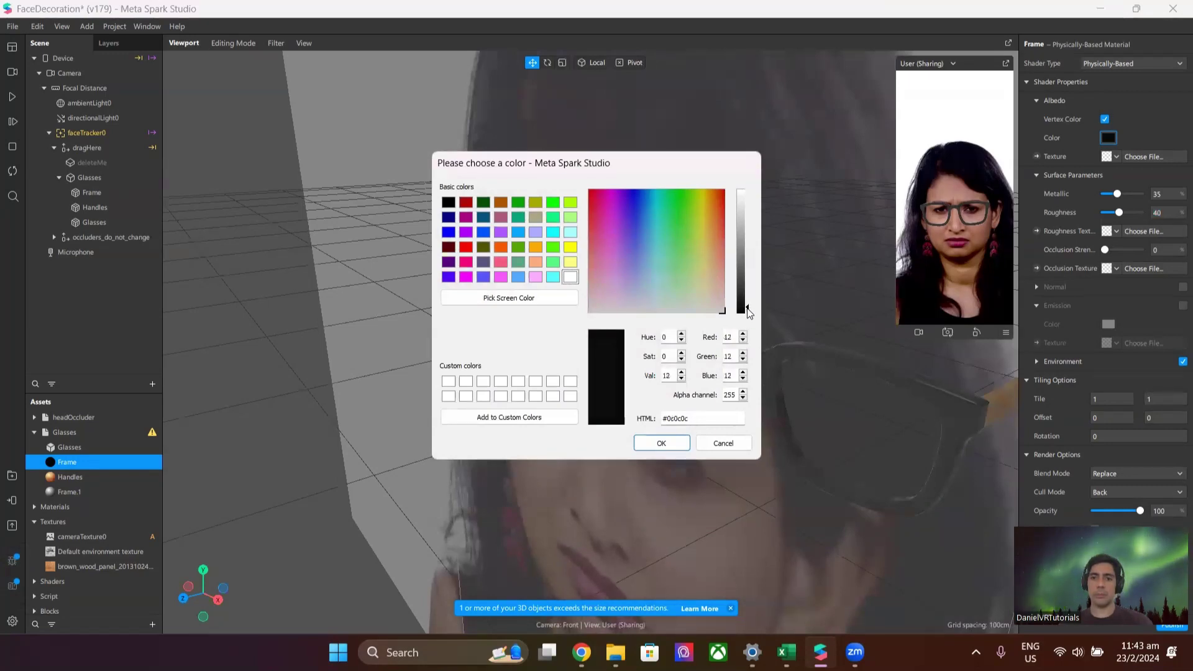
click(748, 313)
click(661, 443)
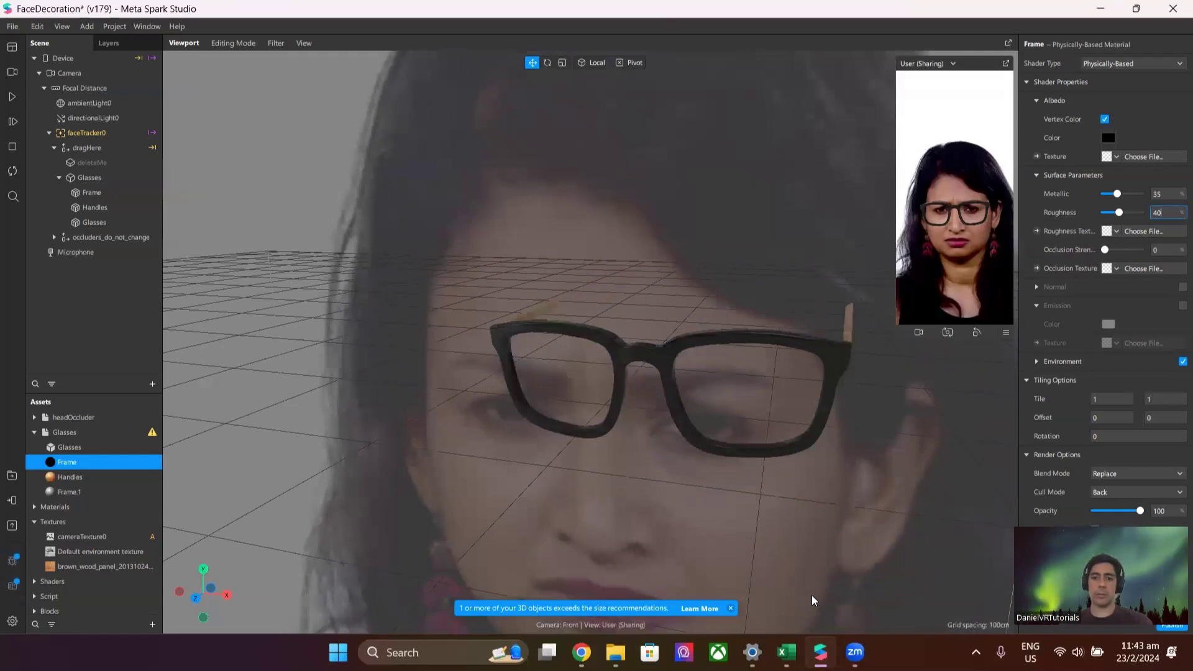
Compare the frame's look with the Sketchfab reference render and view the whole glasses on the face.
key(alt+Tab)
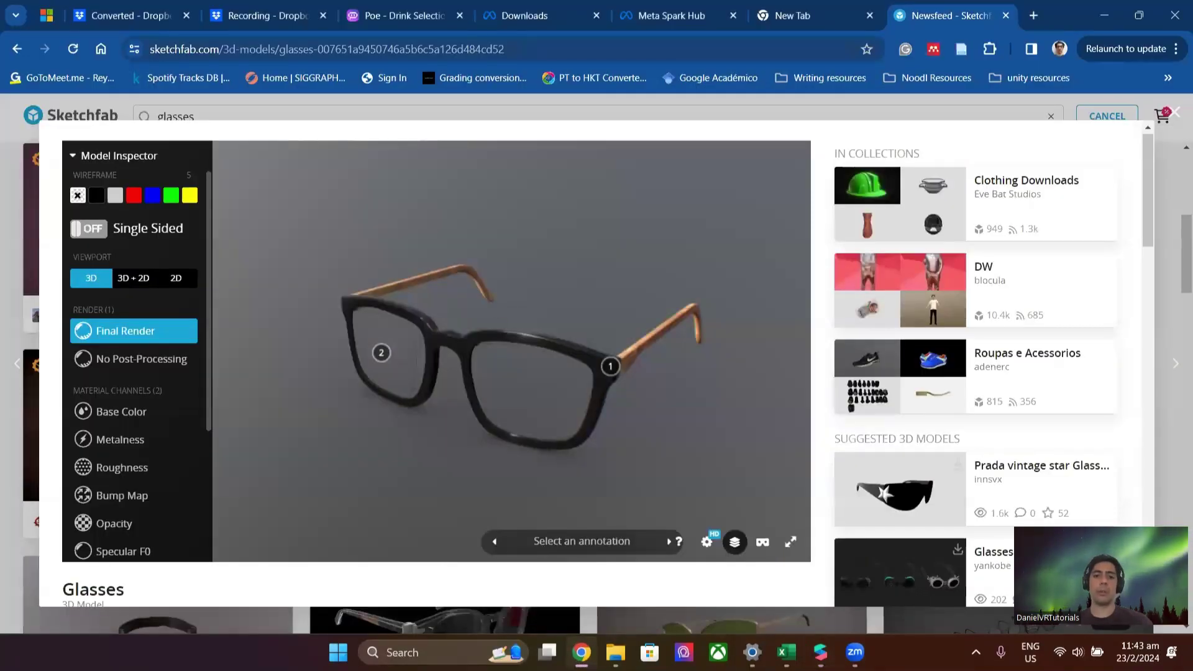
key(alt+Tab)
right_drag(650, 299, 735, 266)
scroll(706, 275, down, 5)
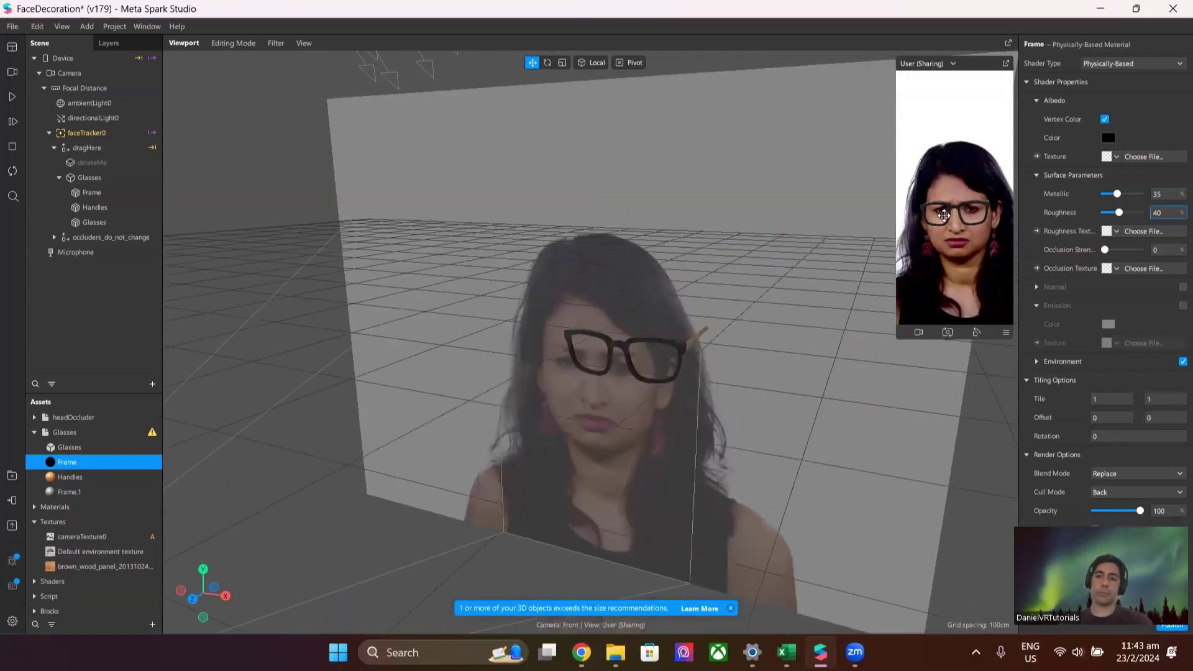
Enlarge the preview slightly and resume the face simulation to check how the glasses follow the moving head.
drag(900, 339, 892, 354)
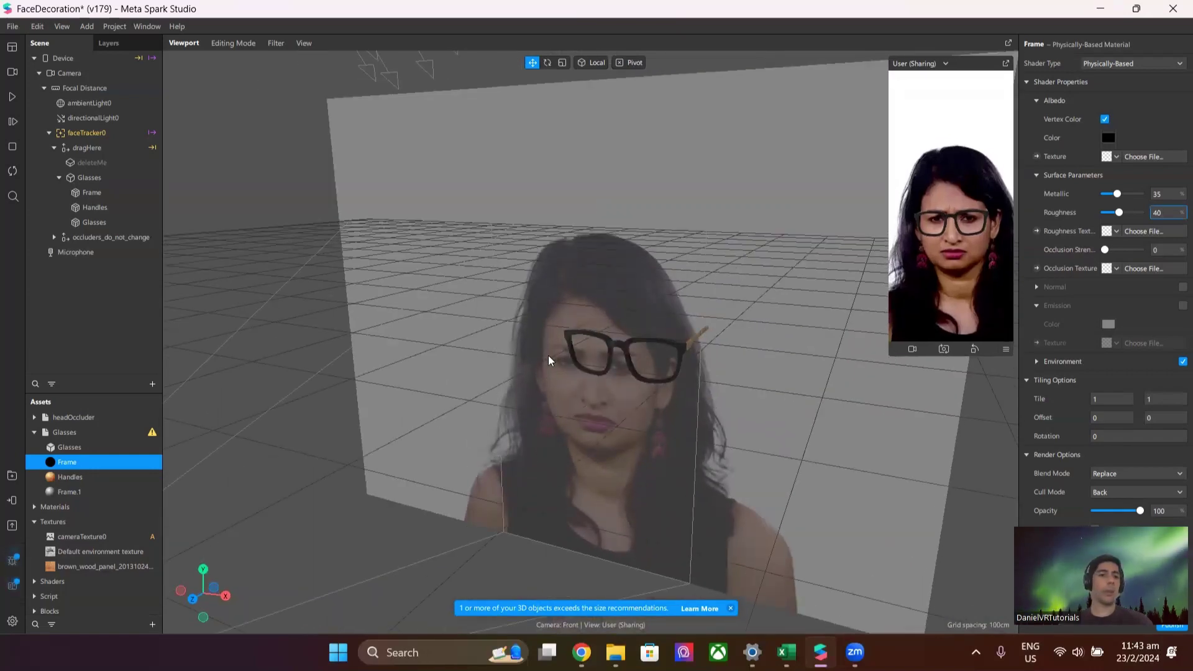
right_drag(553, 322, 529, 319)
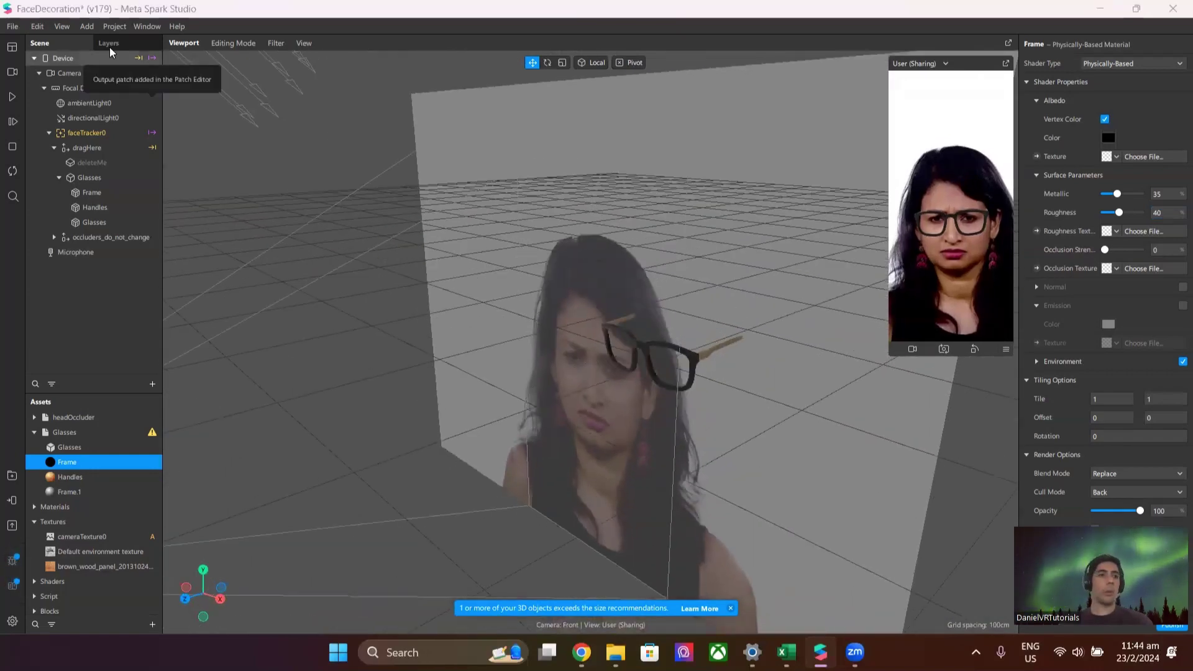
click(11, 97)
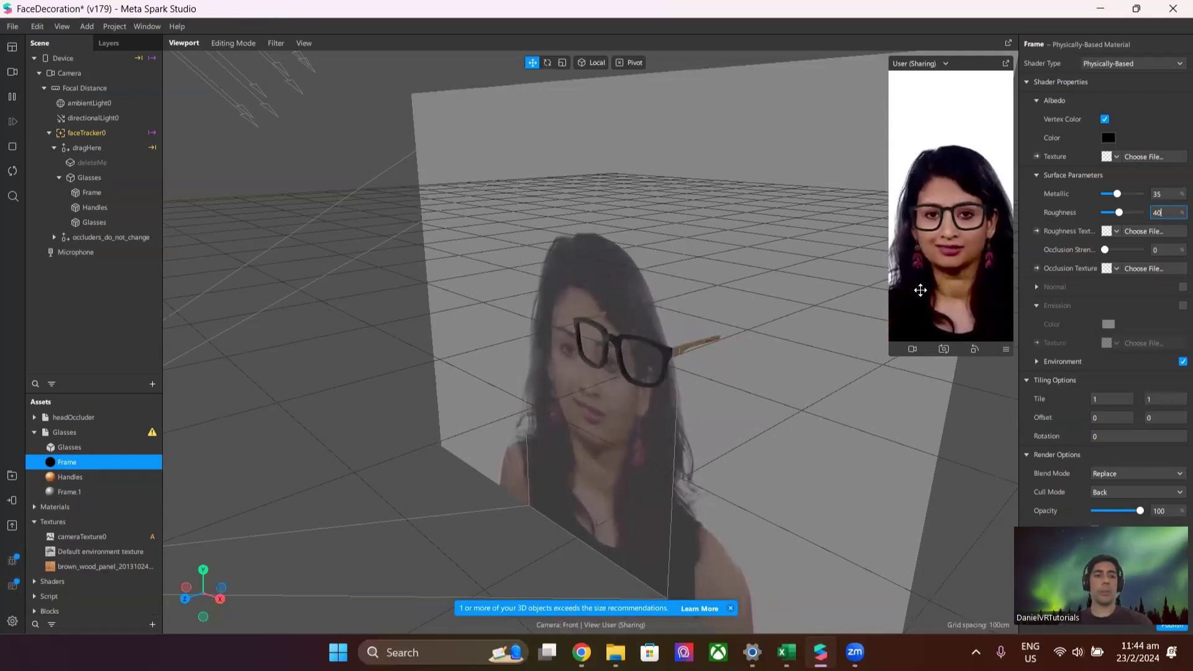
right_drag(882, 280, 743, 251)
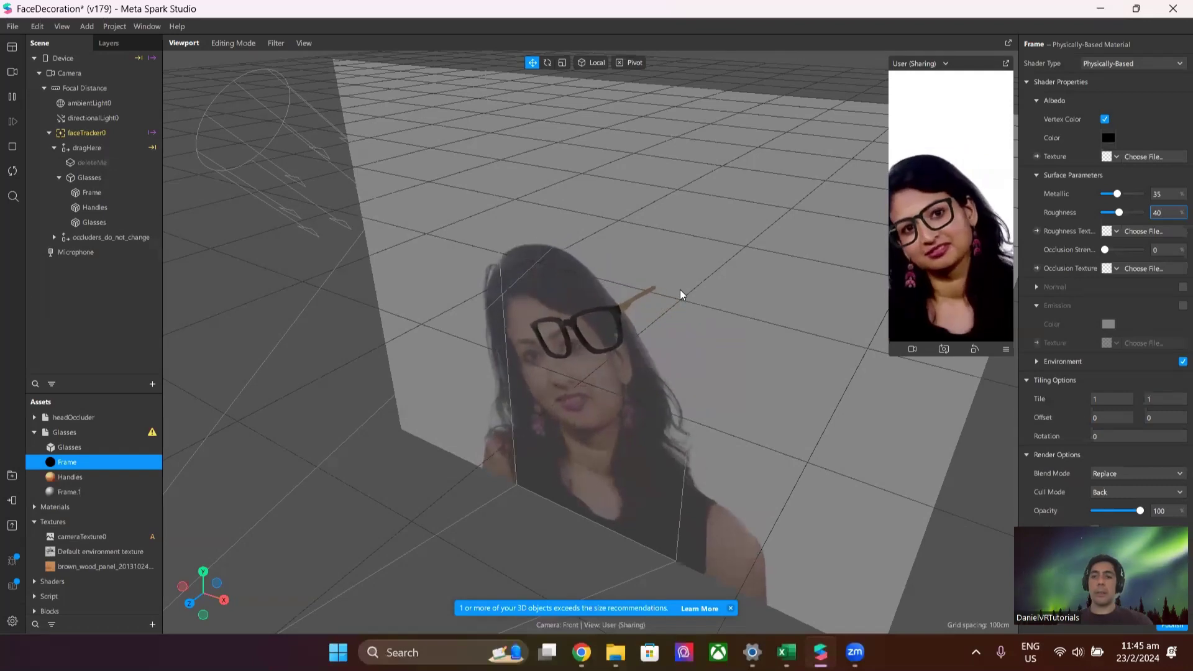
click(904, 65)
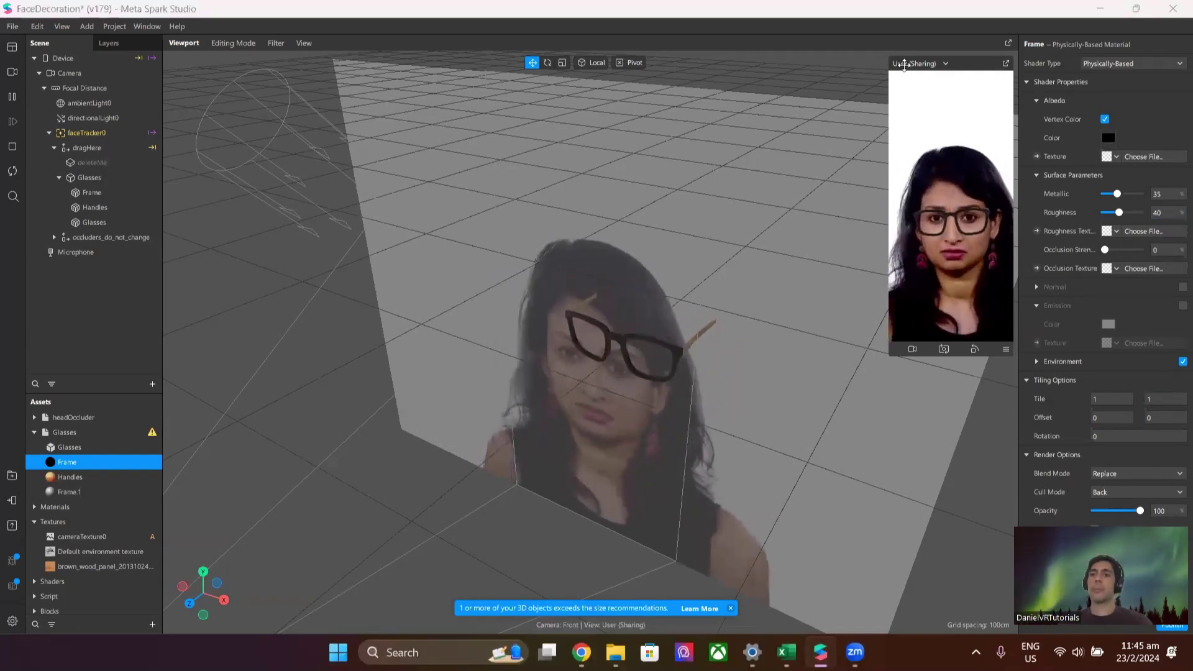